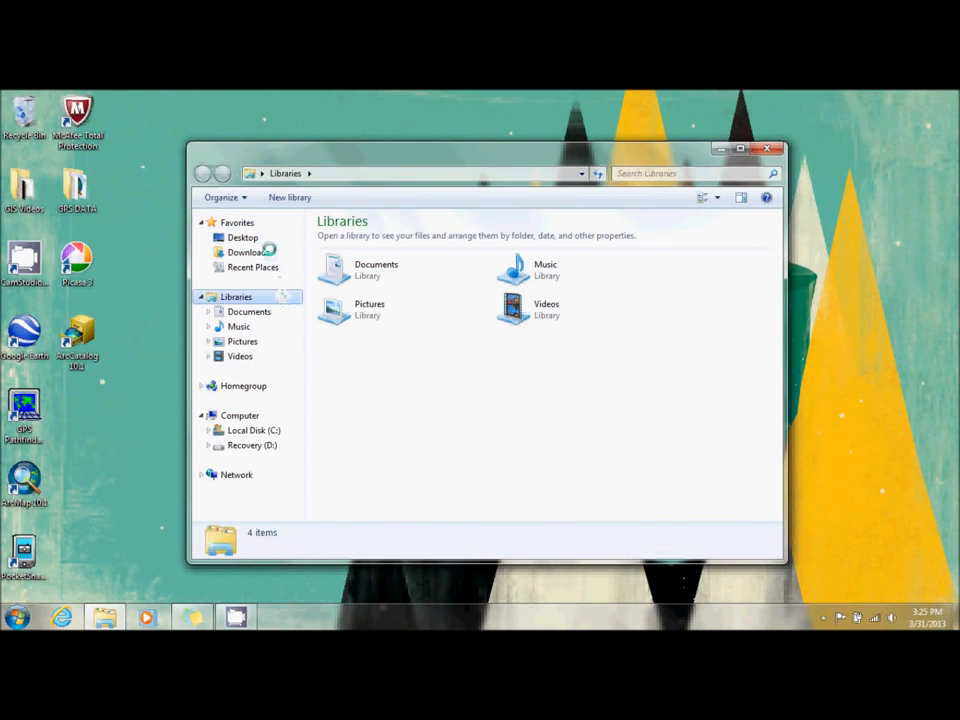
- Open the Tutorial 1-1 GDB Design workbook from the C:\ESRIPress\GIST3\Data folder
{"action": "left_click", "coordinate": [253, 430]}
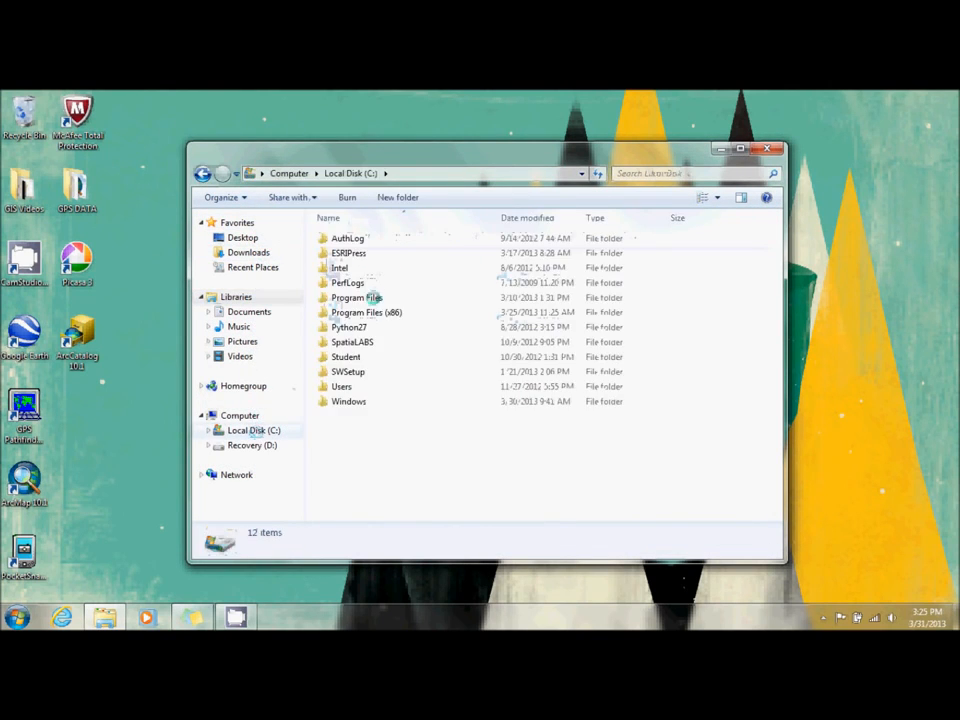
{"action": "double_click", "coordinate": [356, 252]}
{"action": "left_click", "coordinate": [345, 267]}
{"action": "double_click", "coordinate": [345, 267]}
{"action": "double_click", "coordinate": [359, 232]}
{"action": "scroll", "coordinate": [598, 318], "scroll_direction": "down", "scroll_amount": 15}
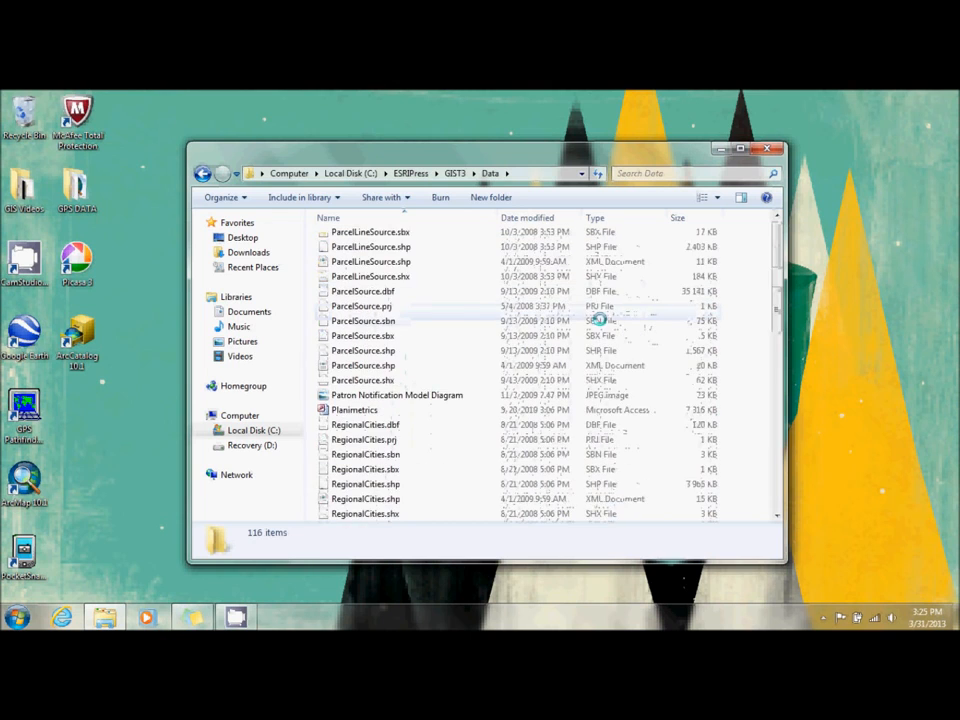
{"action": "scroll", "coordinate": [598, 318], "scroll_direction": "down", "scroll_amount": 15}
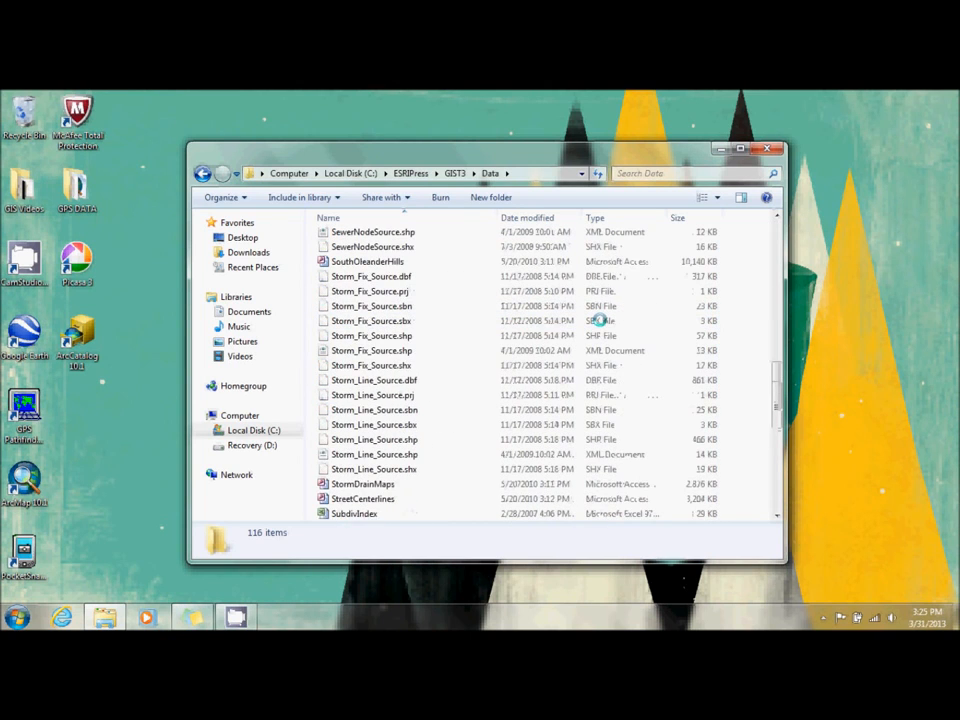
{"action": "scroll", "coordinate": [598, 318], "scroll_direction": "down", "scroll_amount": 6}
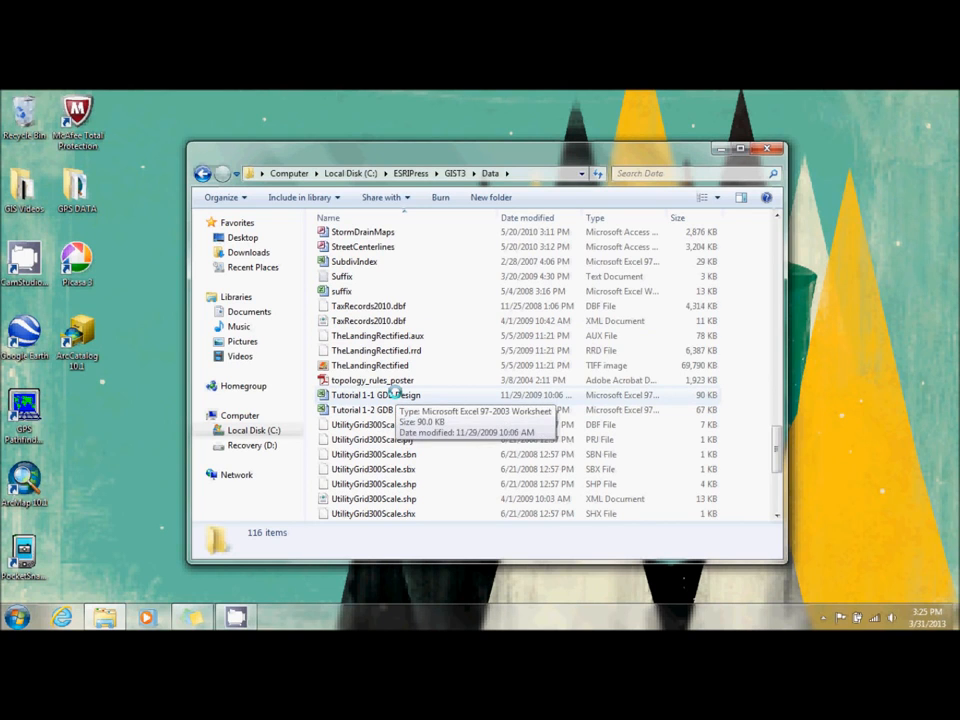
{"action": "double_click", "coordinate": [396, 395]}
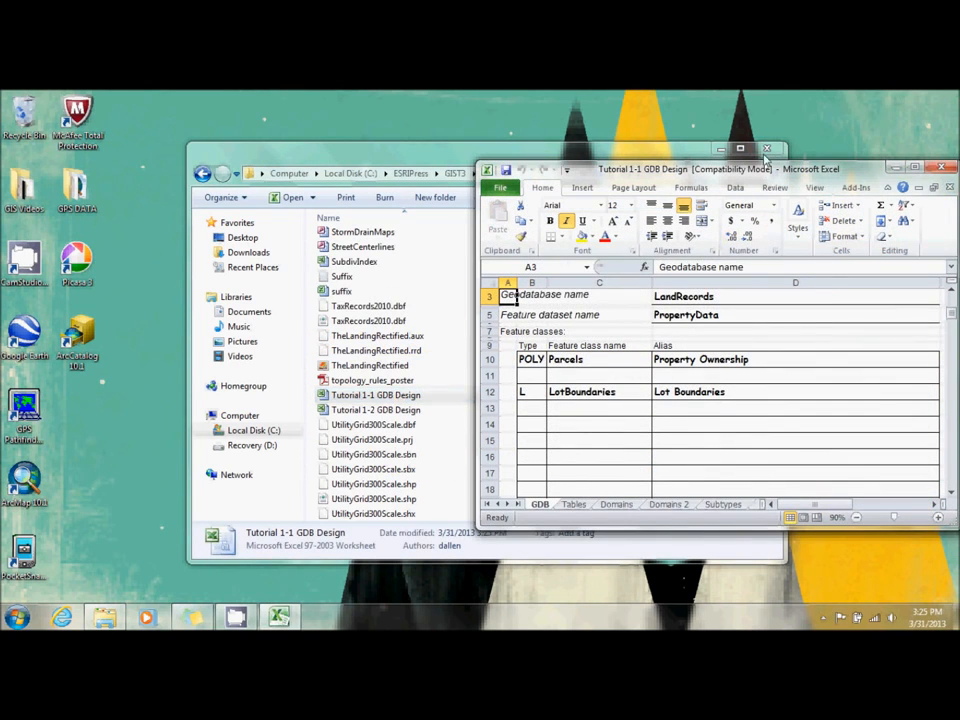
- Close the Data folder window and stretch the workbook window up to the screen's upper edge
{"action": "left_click", "coordinate": [767, 149]}
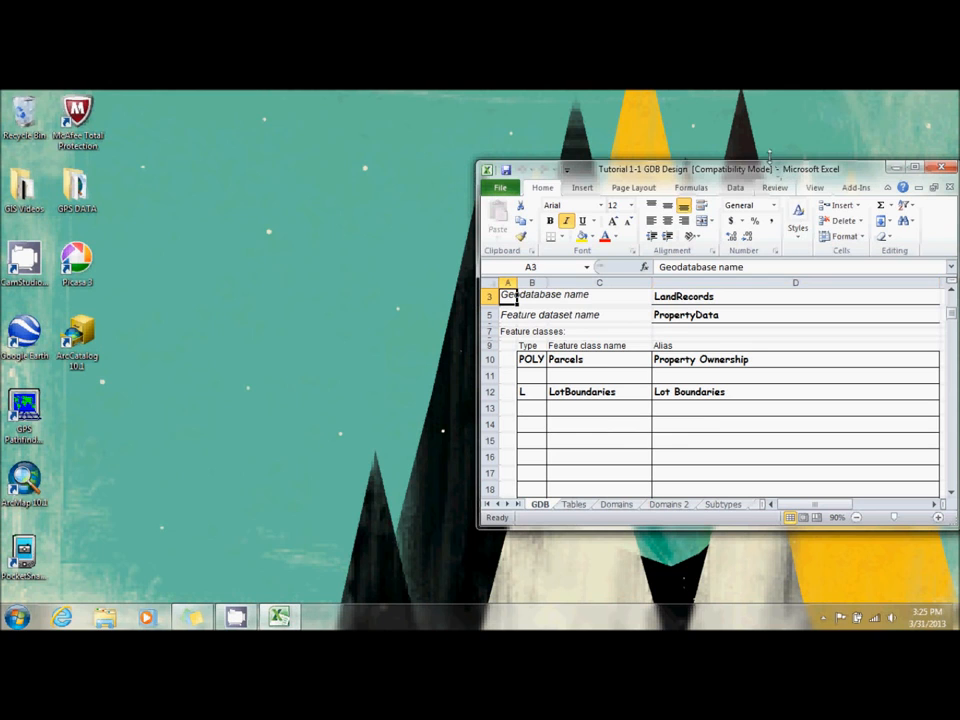
{"action": "left_click_drag", "start_coordinate": [768, 156], "coordinate": [752, 92]}
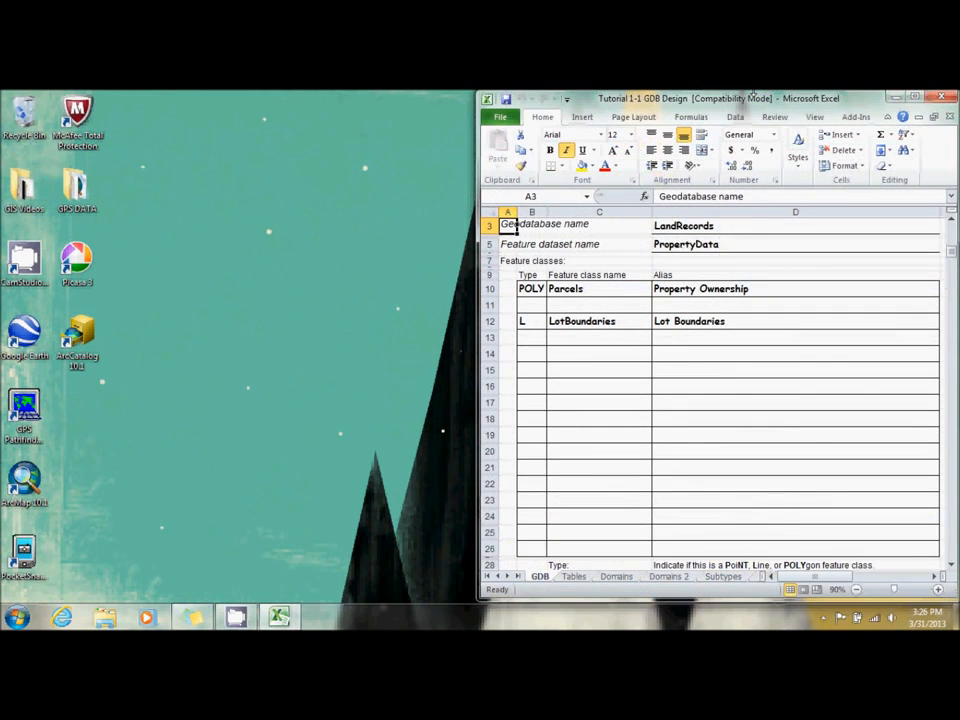
{"action": "left_click", "coordinate": [320, 320]}
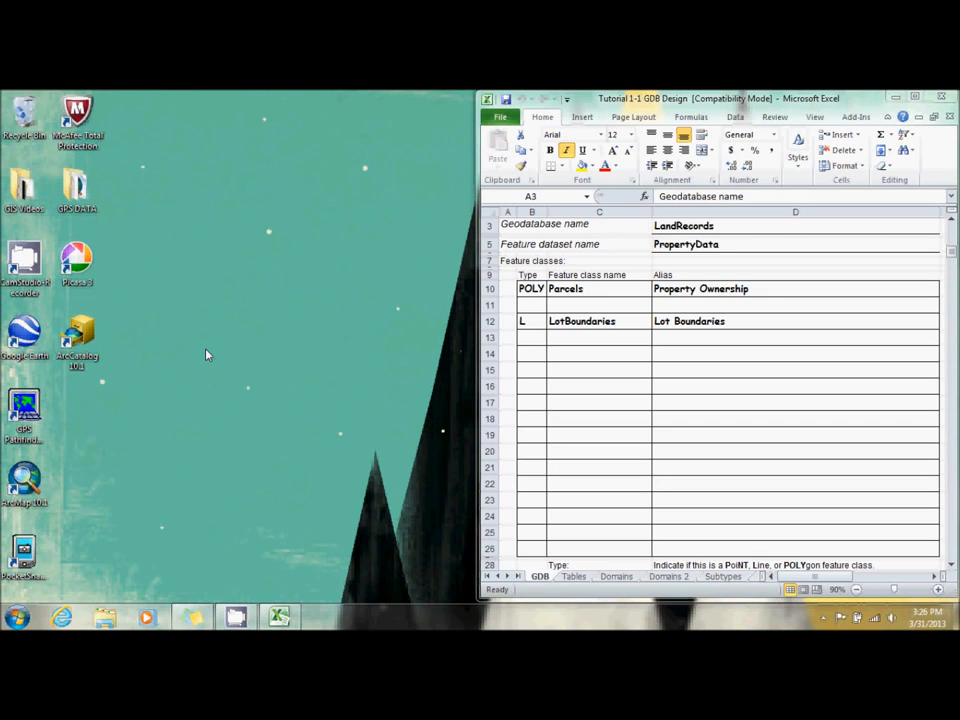
- Launch ArcCatalog and stretch its window to full height beside the workbook
{"action": "left_click", "coordinate": [82, 342]}
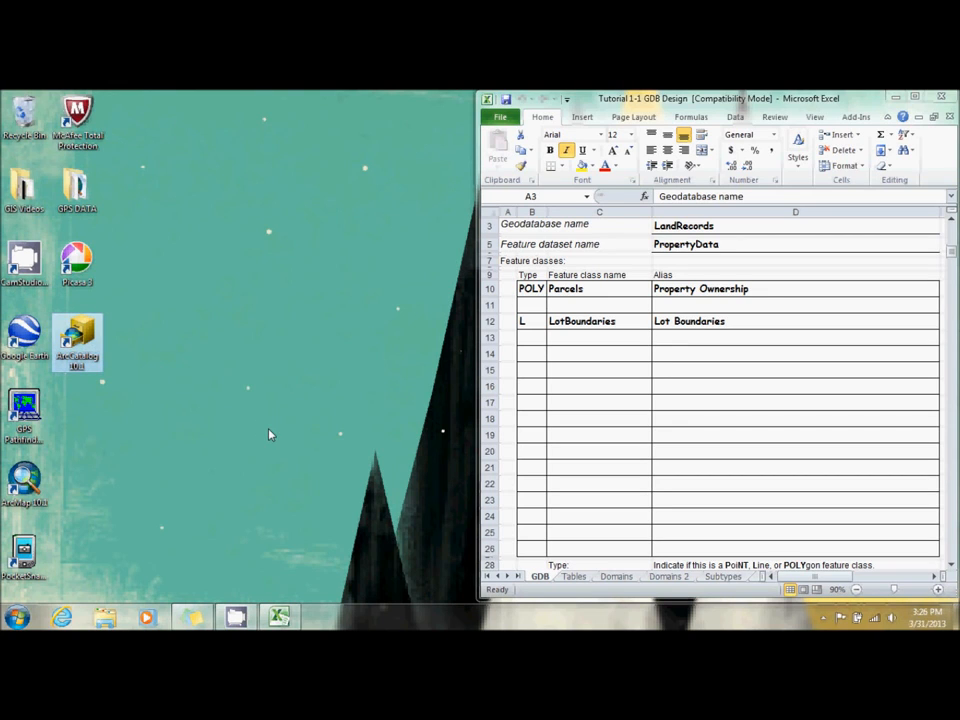
{"action": "key", "text": "Return"}
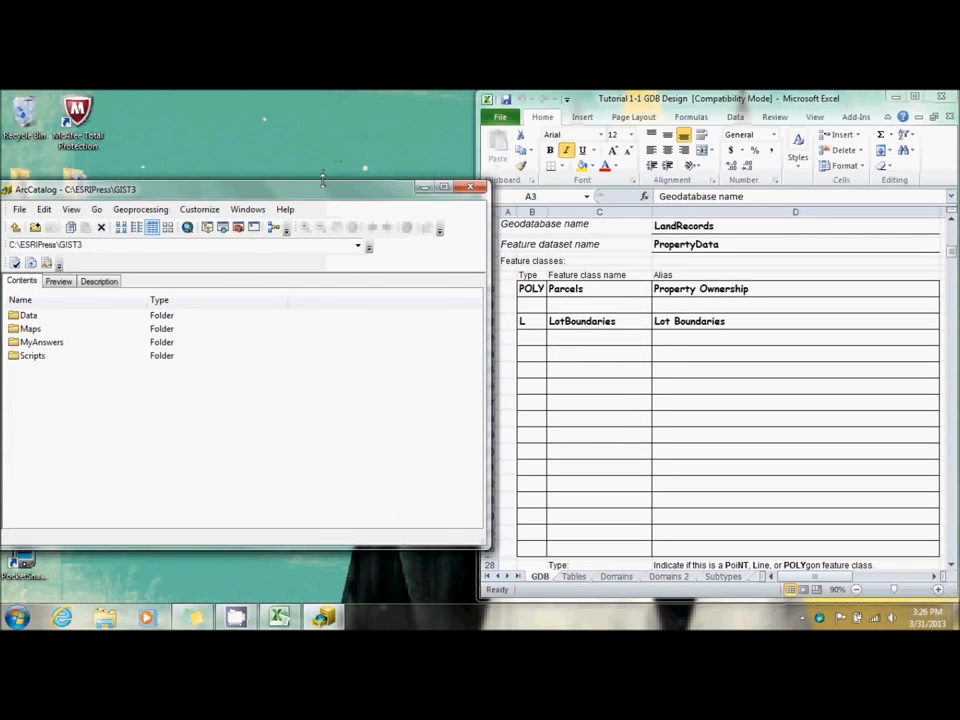
{"action": "left_click_drag", "start_coordinate": [322, 180], "coordinate": [322, 92]}
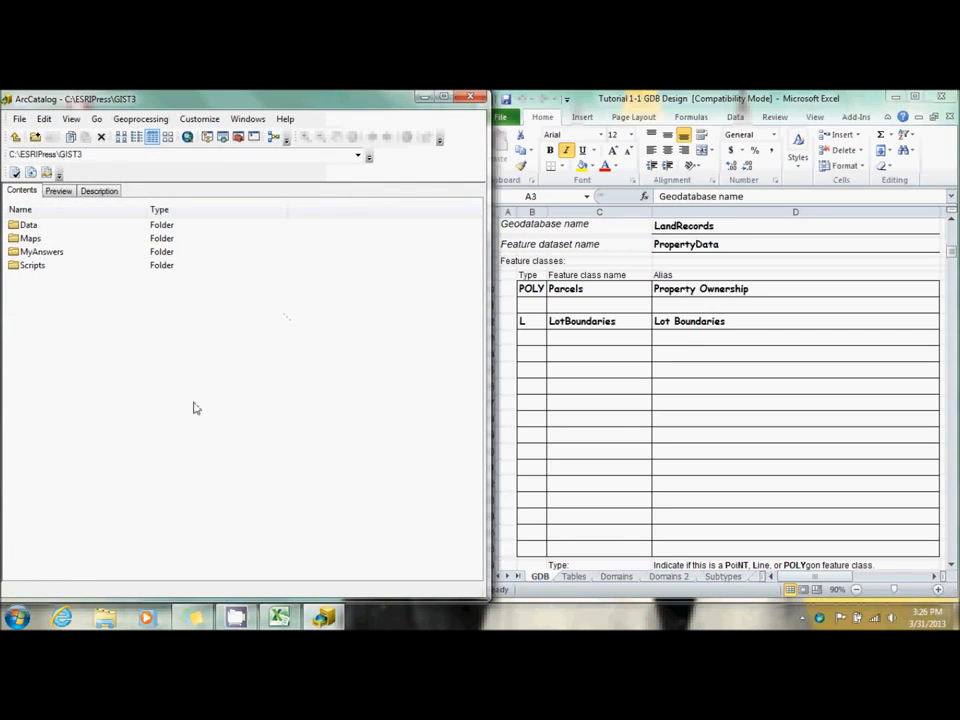
{"action": "left_click_drag", "start_coordinate": [241, 100], "coordinate": [2, 105]}
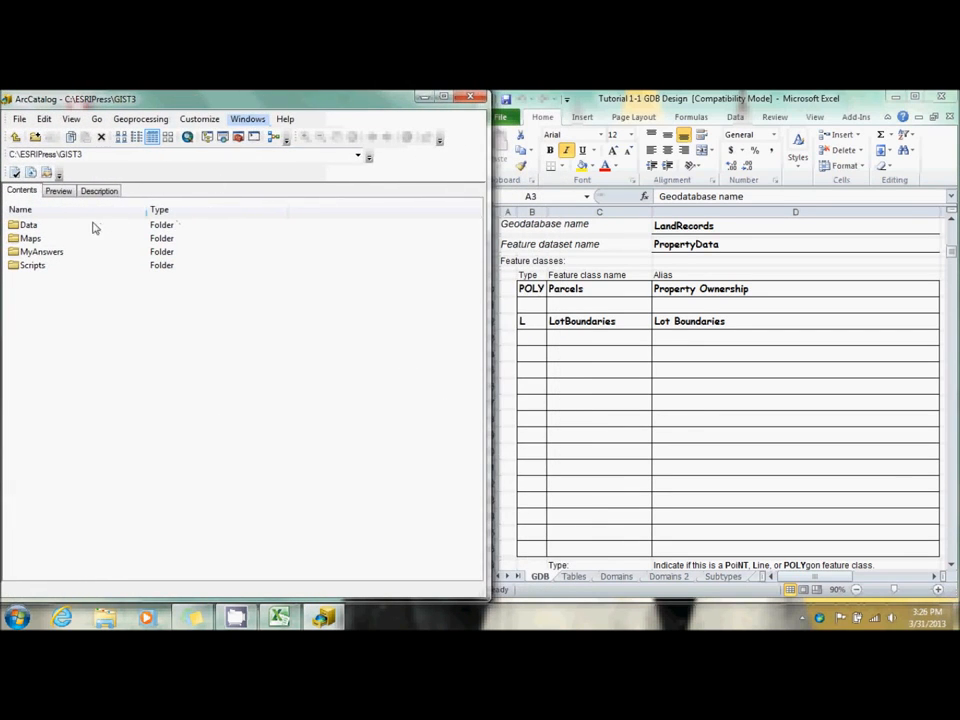
- Show the Catalog Tree, narrow its pane, and size the ArcCatalog window so the design workbook remains readable beside it
{"action": "left_click", "coordinate": [42, 252]}
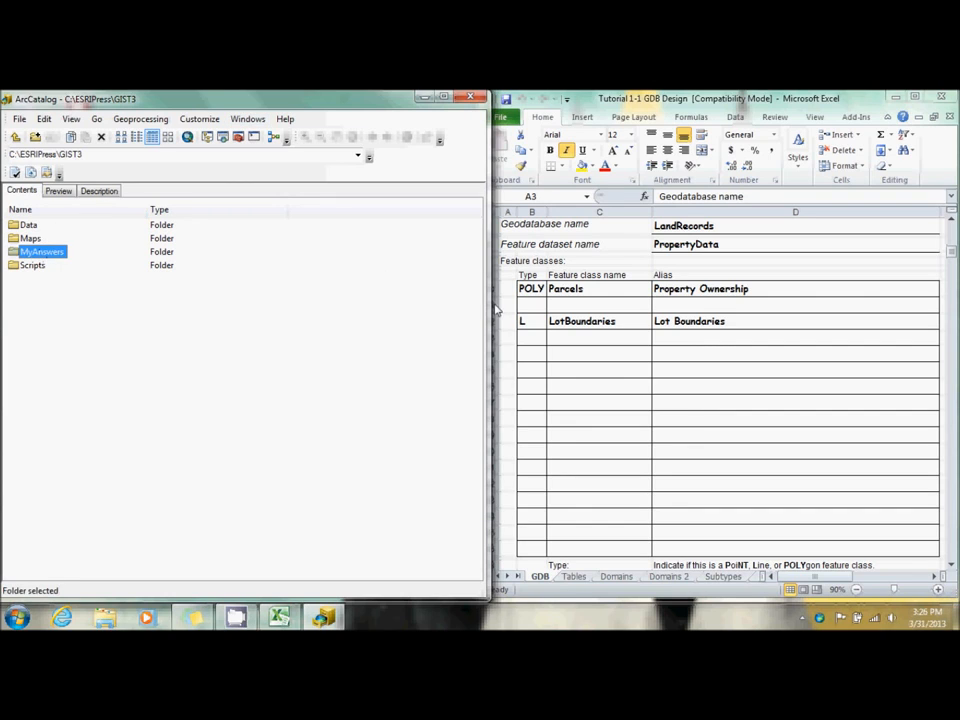
{"action": "left_click_drag", "start_coordinate": [489, 317], "coordinate": [681, 317]}
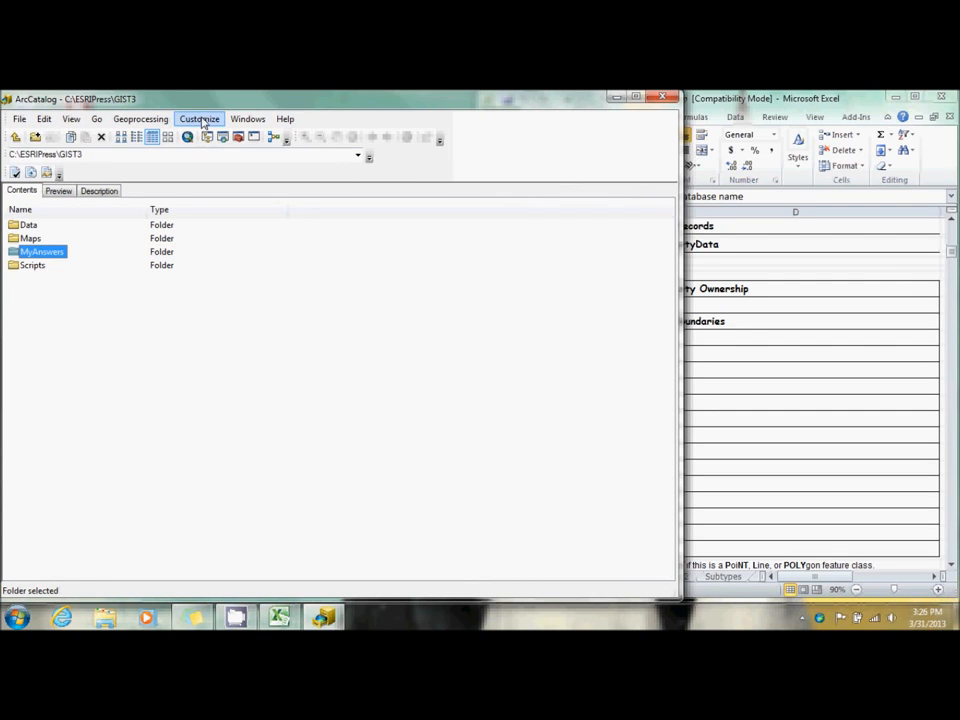
{"action": "left_click", "coordinate": [247, 119]}
{"action": "left_click", "coordinate": [247, 135]}
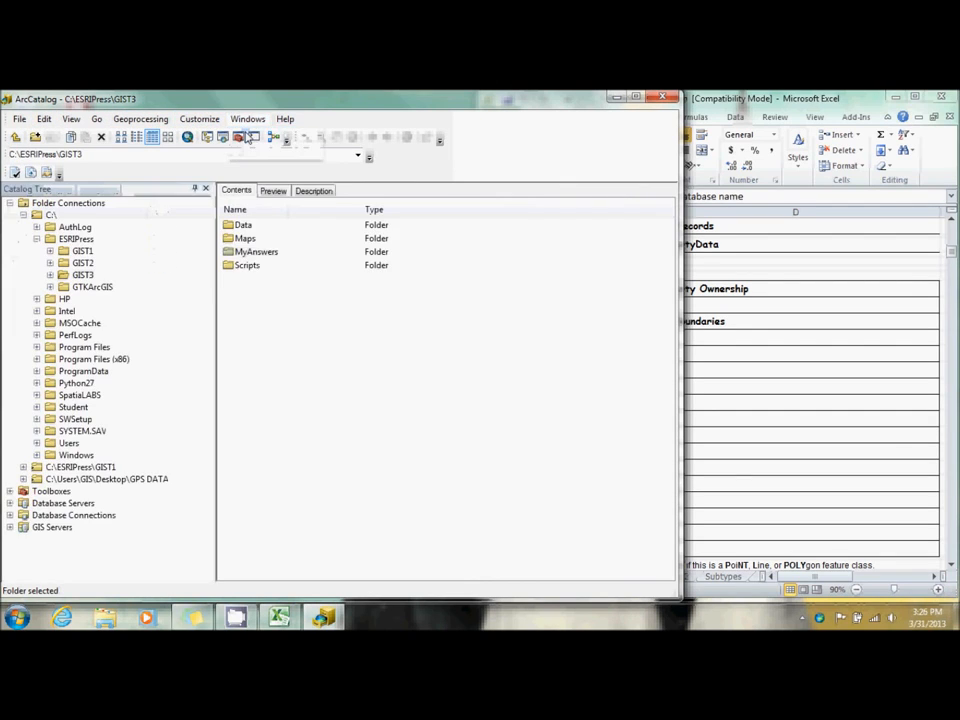
{"action": "left_click_drag", "start_coordinate": [213, 328], "coordinate": [152, 322]}
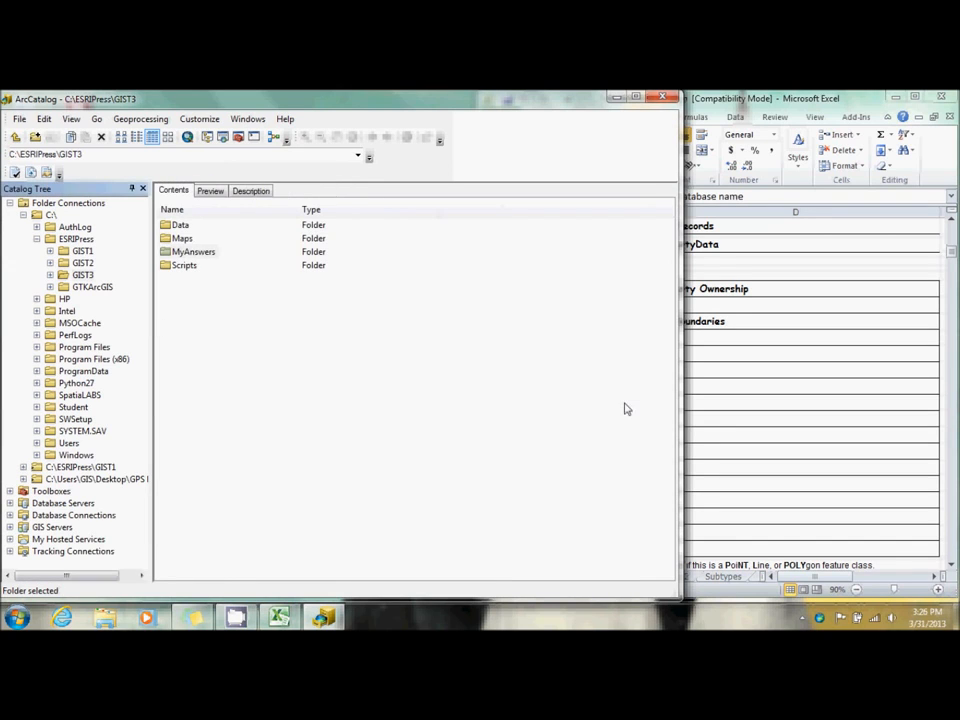
{"action": "left_click_drag", "start_coordinate": [677, 408], "coordinate": [474, 405]}
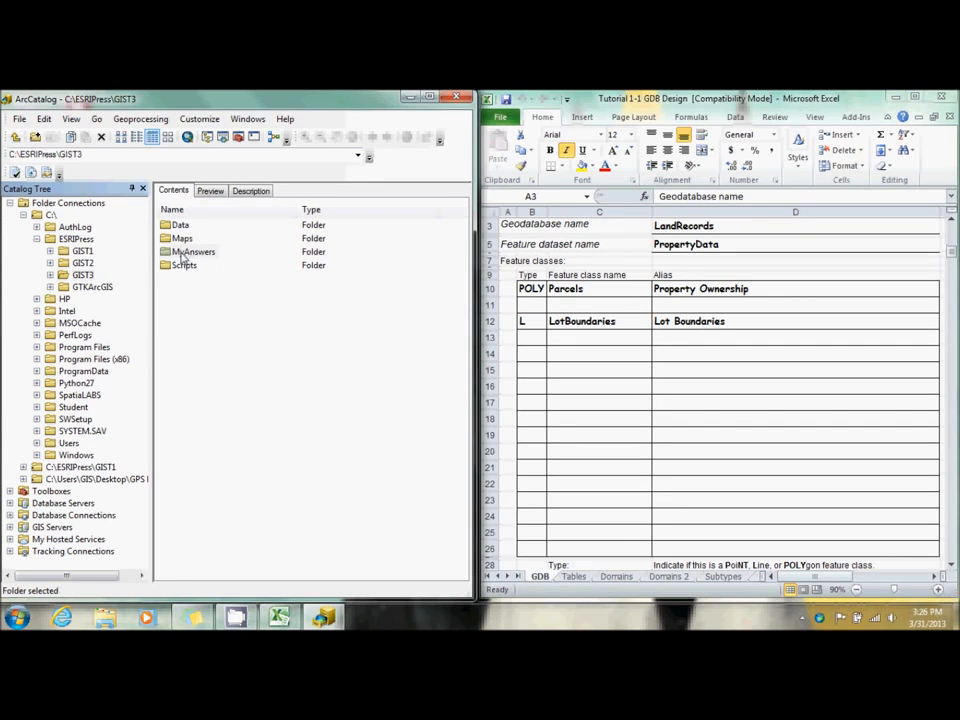
- Create a file geodatabase named LandRecords in the GIST3 MyAnswers folder
{"action": "left_click", "coordinate": [50, 275]}
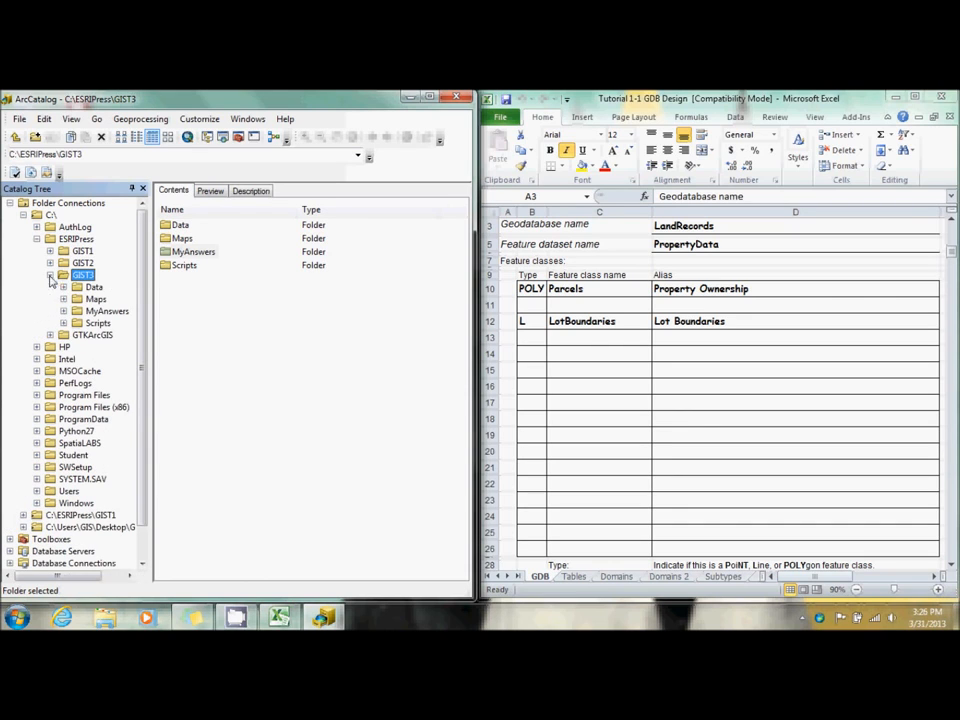
{"action": "left_click", "coordinate": [64, 312]}
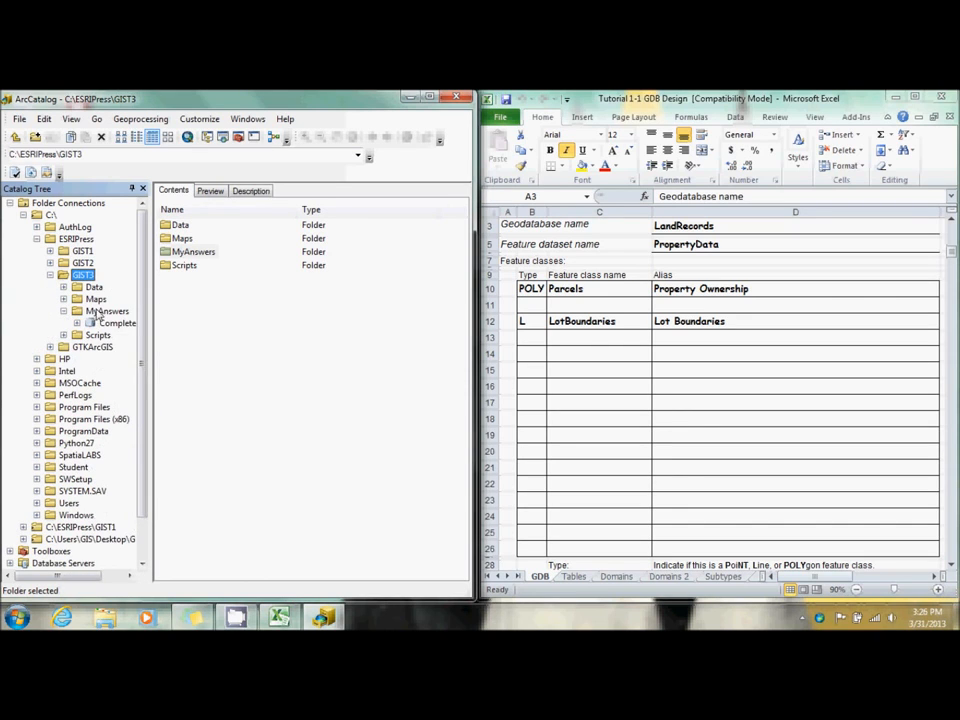
{"action": "right_click", "coordinate": [96, 311]}
{"action": "mouse_move", "coordinate": [147, 399]}
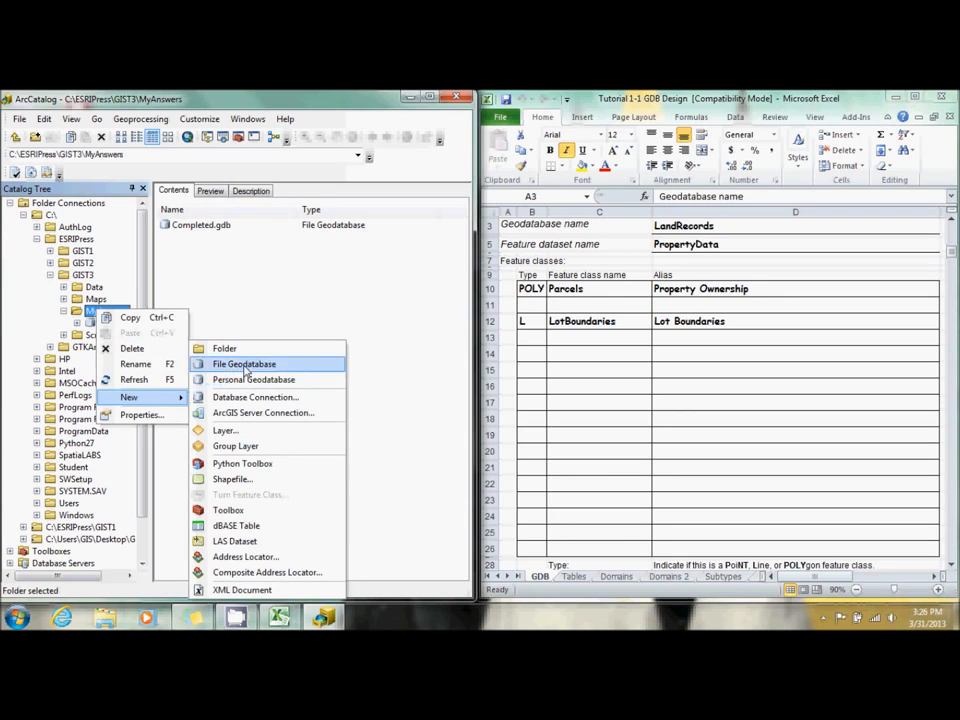
{"action": "left_click", "coordinate": [245, 366]}
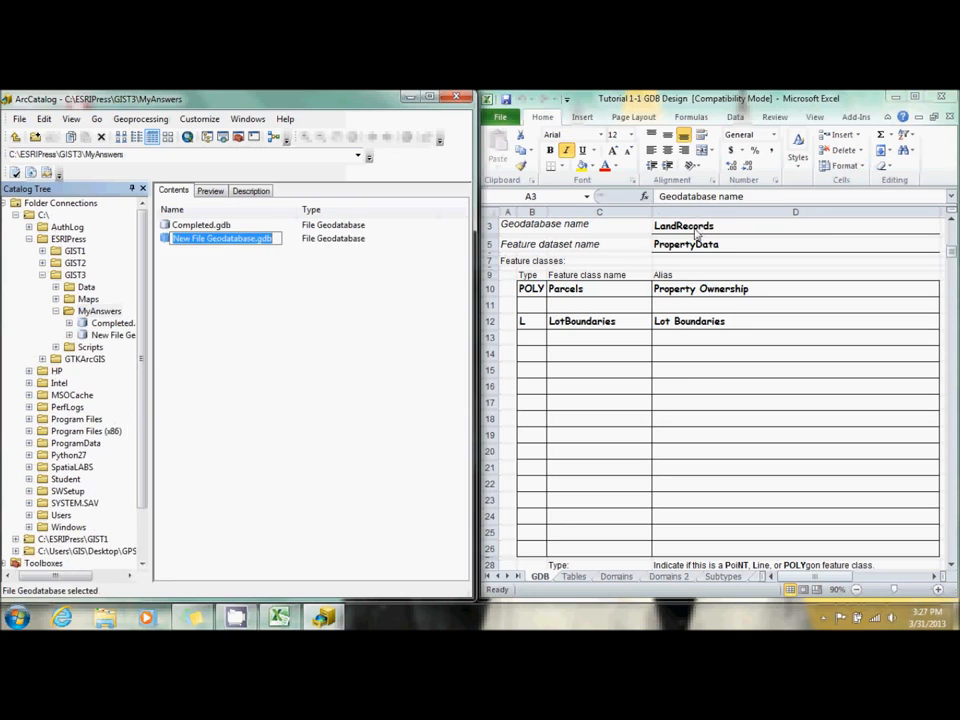
{"action": "type", "text": "L"}
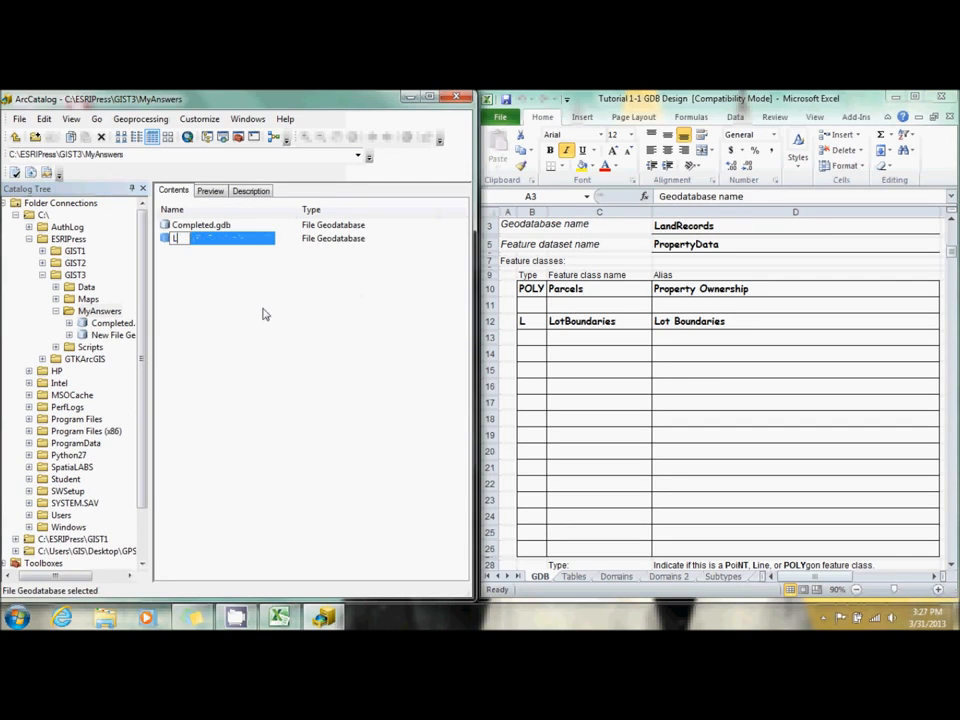
{"action": "type", "text": "andRecords"}
{"action": "left_click", "coordinate": [263, 314]}
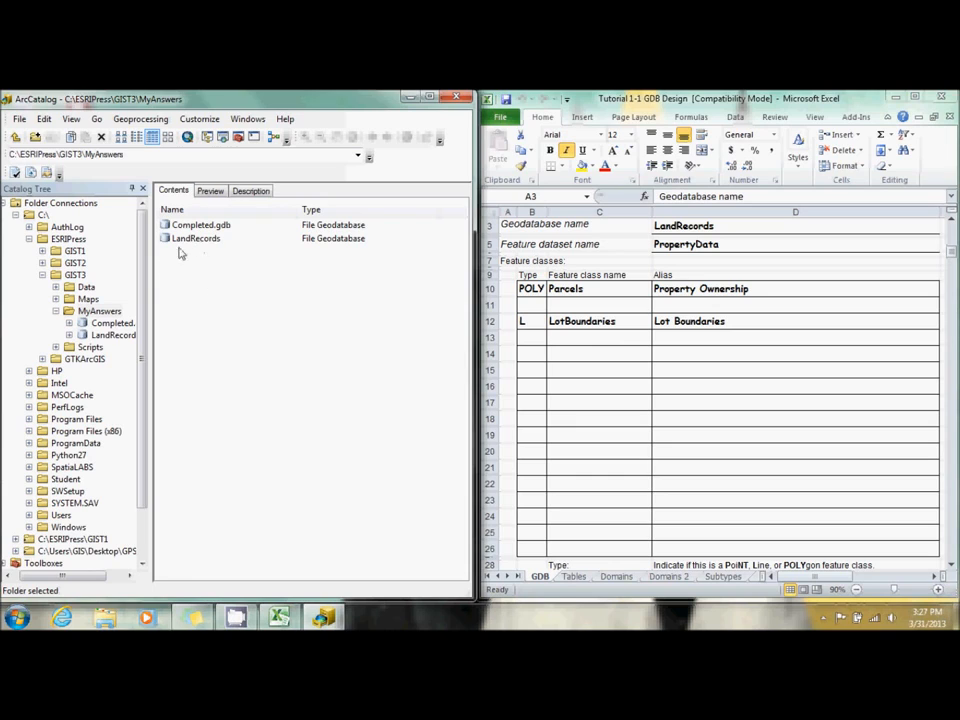
- Start a new feature dataset in the LandRecords geodatabase and name it PropertyData
{"action": "right_click", "coordinate": [108, 340]}
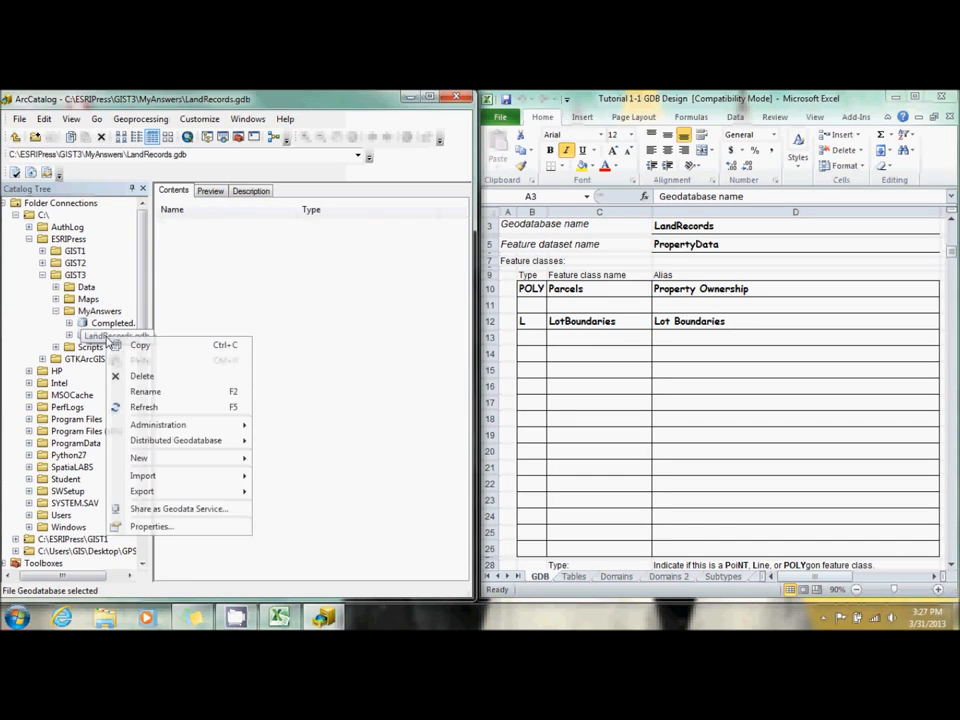
{"action": "mouse_move", "coordinate": [204, 469]}
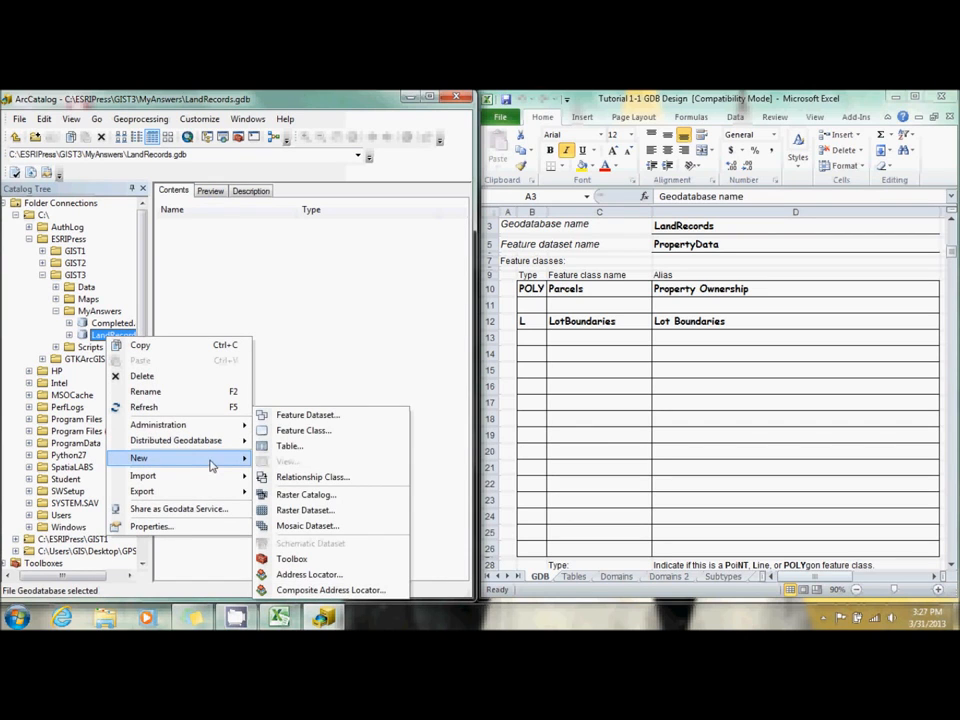
{"action": "left_click", "coordinate": [308, 418]}
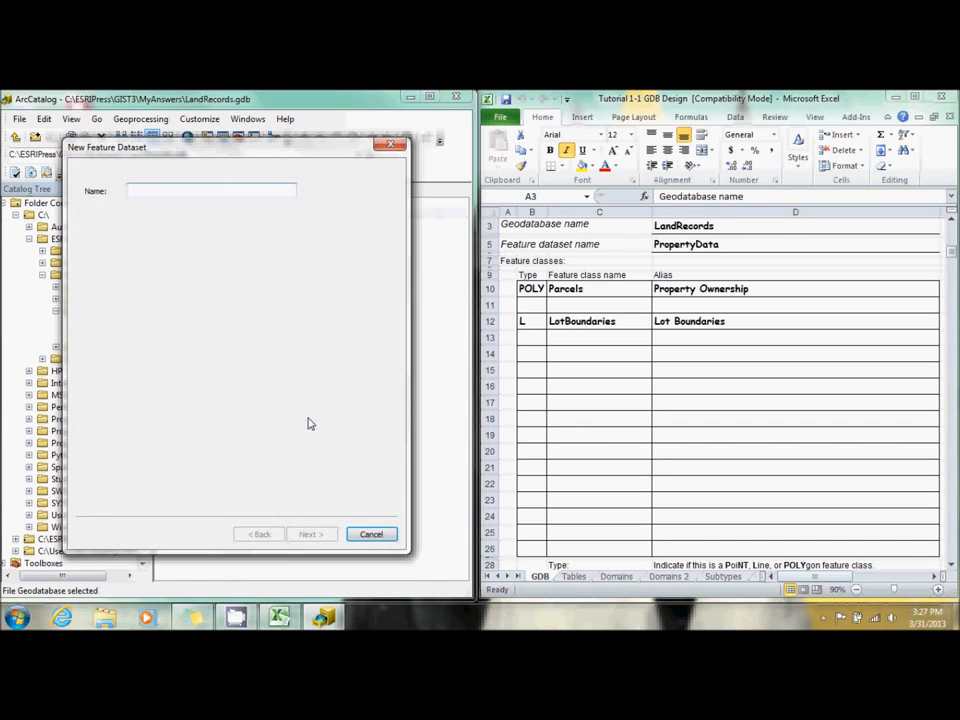
{"action": "type", "text": "P"}
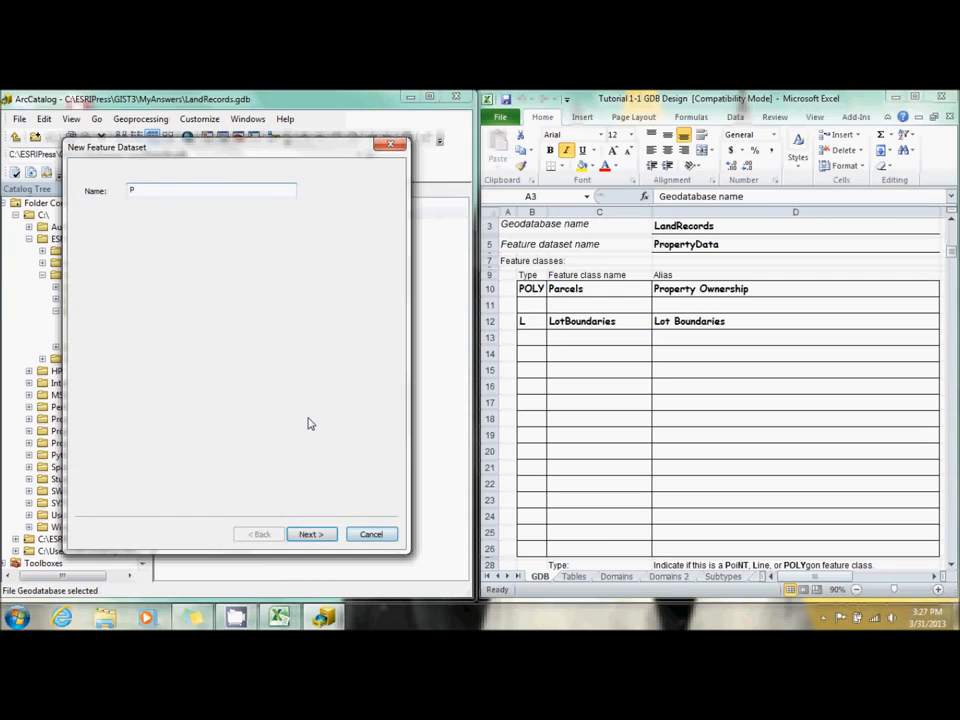
{"action": "type", "text": "ropertyData"}
{"action": "left_click", "coordinate": [313, 535]}
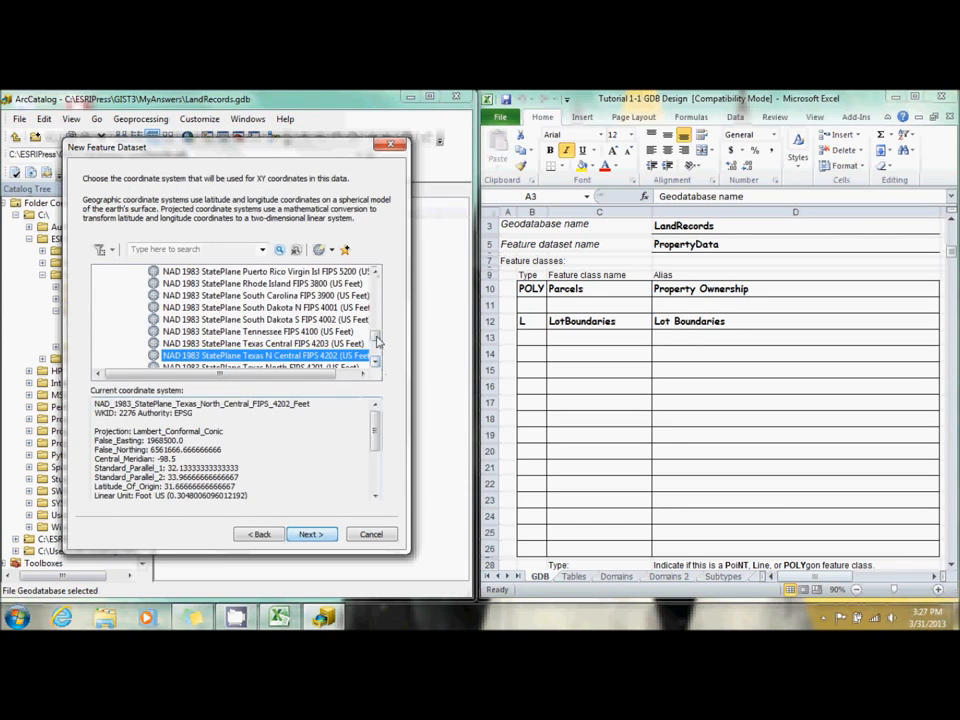
- Browse the projected coordinate systems and accept NAD 1983 StatePlane Texas N Central FIPS 4202 (US Feet) for the dataset's XY coordinates
{"action": "left_click_drag", "start_coordinate": [377, 342], "coordinate": [372, 247]}
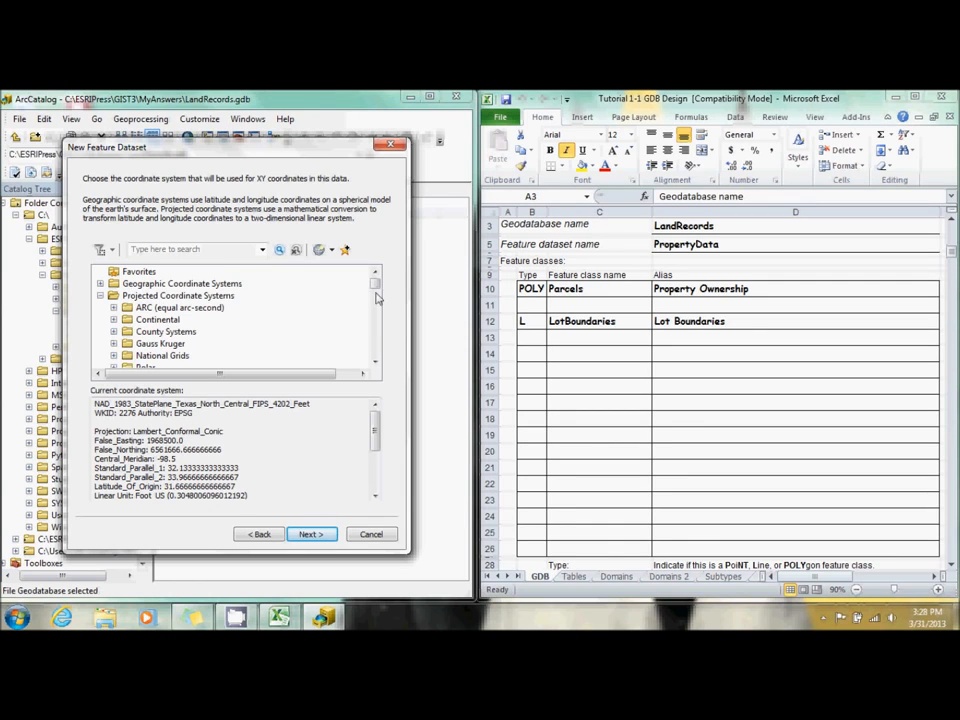
{"action": "left_click_drag", "start_coordinate": [376, 286], "coordinate": [378, 286]}
{"action": "left_click", "coordinate": [376, 361]}
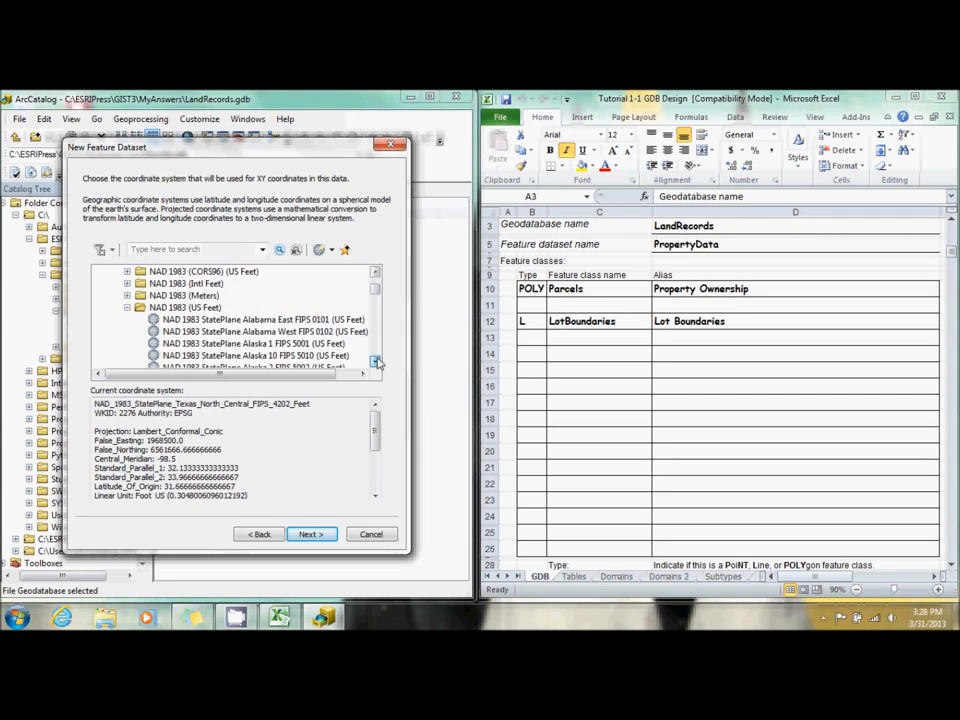
{"action": "left_click", "coordinate": [376, 361]}
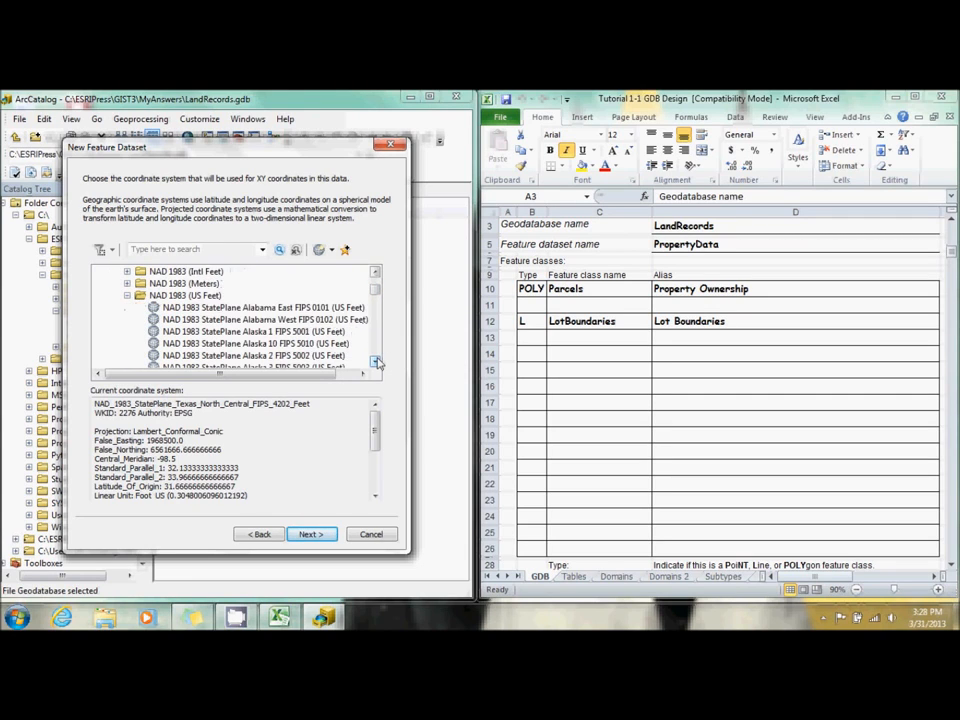
{"action": "left_click", "coordinate": [376, 361]}
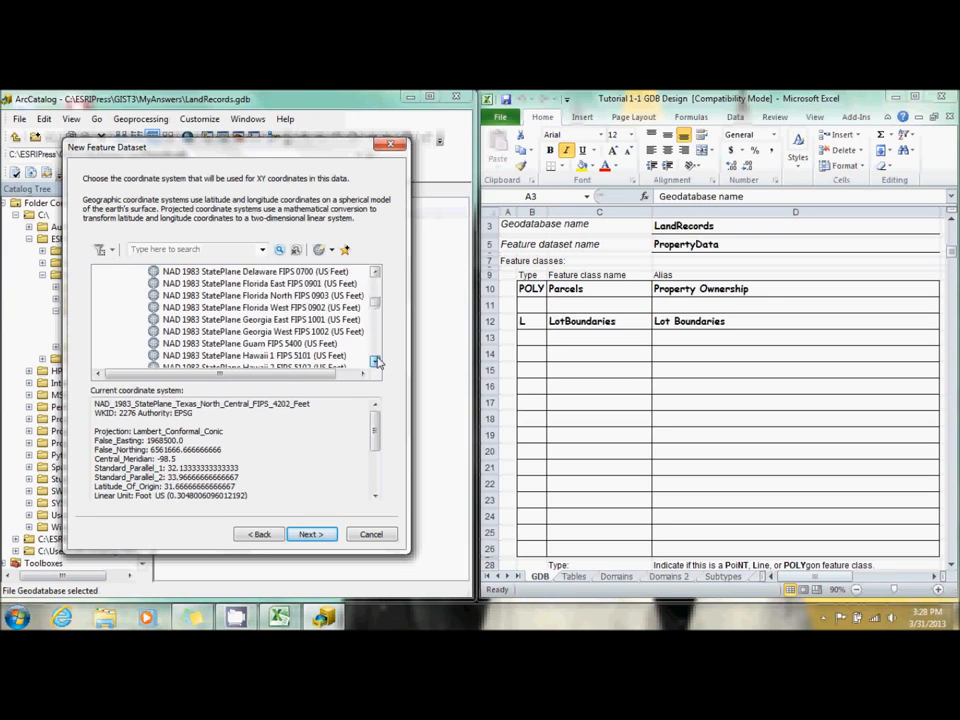
{"action": "left_click", "coordinate": [376, 361]}
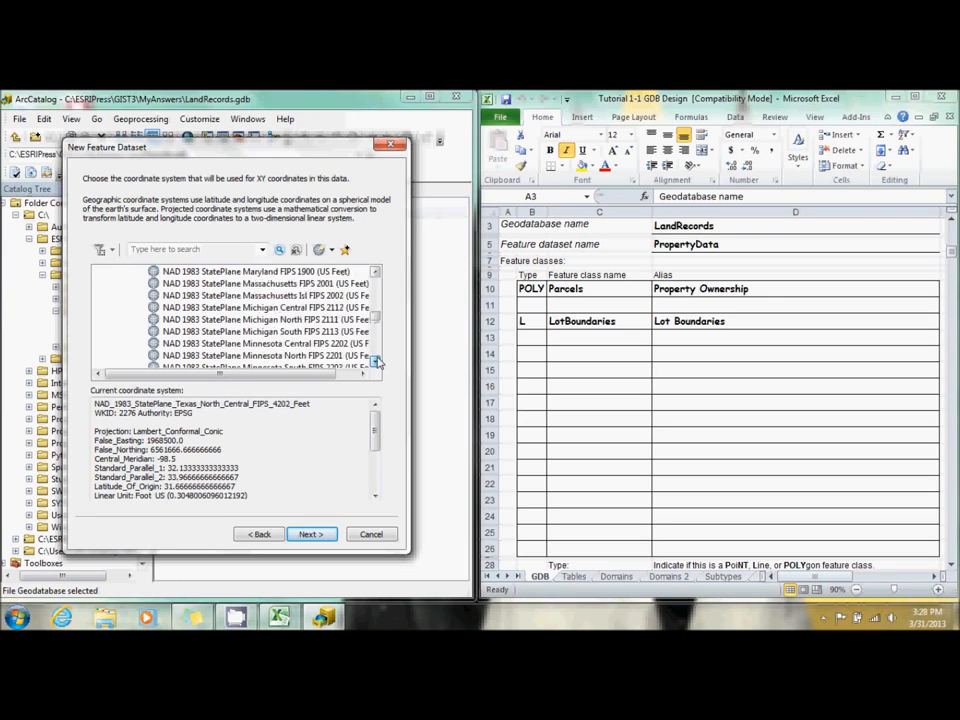
{"action": "left_click", "coordinate": [376, 361]}
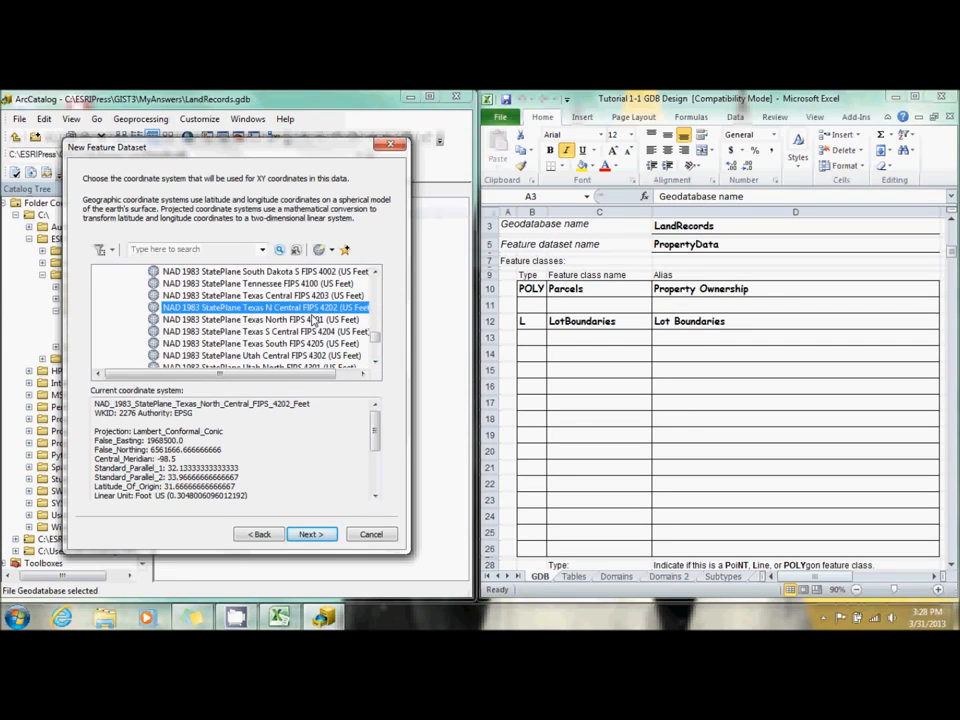
{"action": "left_click", "coordinate": [313, 533]}
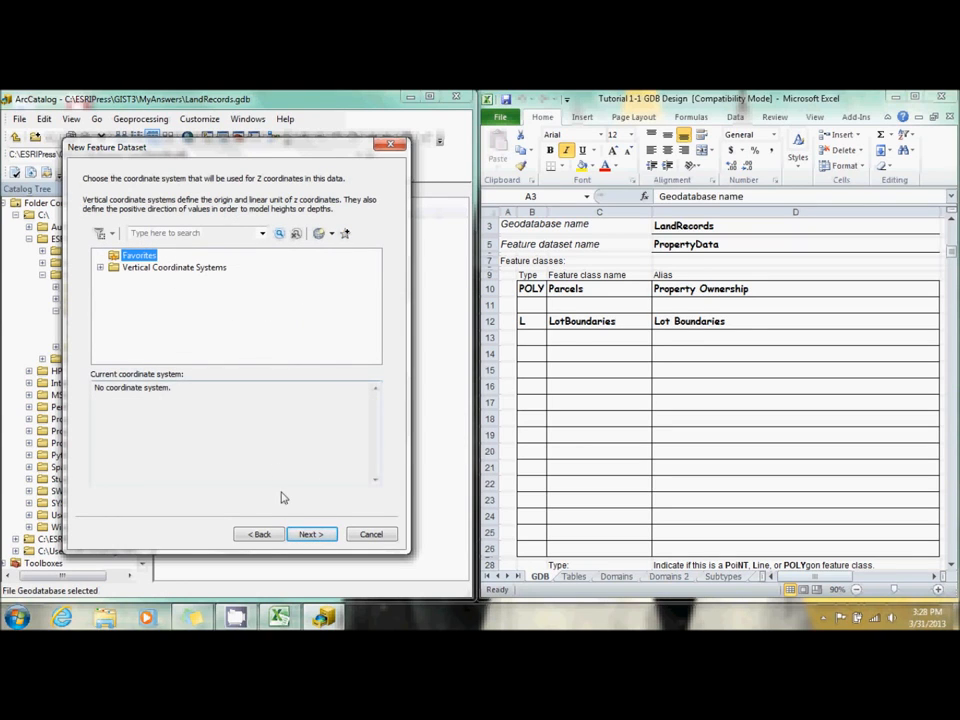
- Finish the PropertyData feature dataset with no vertical coordinate system and the default tolerances, and expand the LandRecords geodatabase in the tree
{"action": "left_click", "coordinate": [307, 536]}
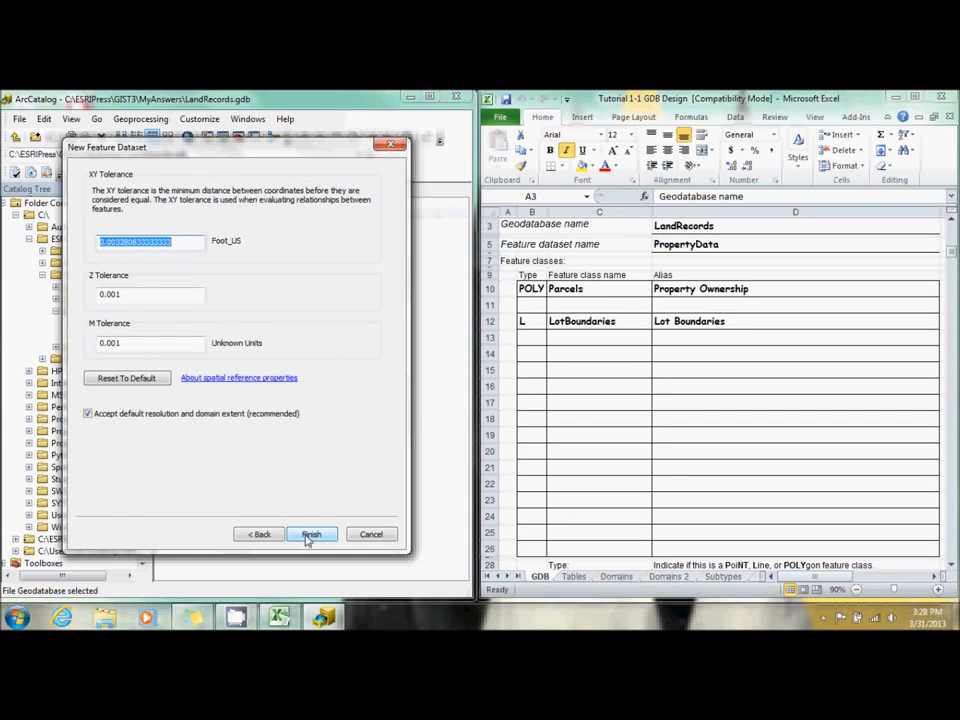
{"action": "left_click", "coordinate": [310, 535]}
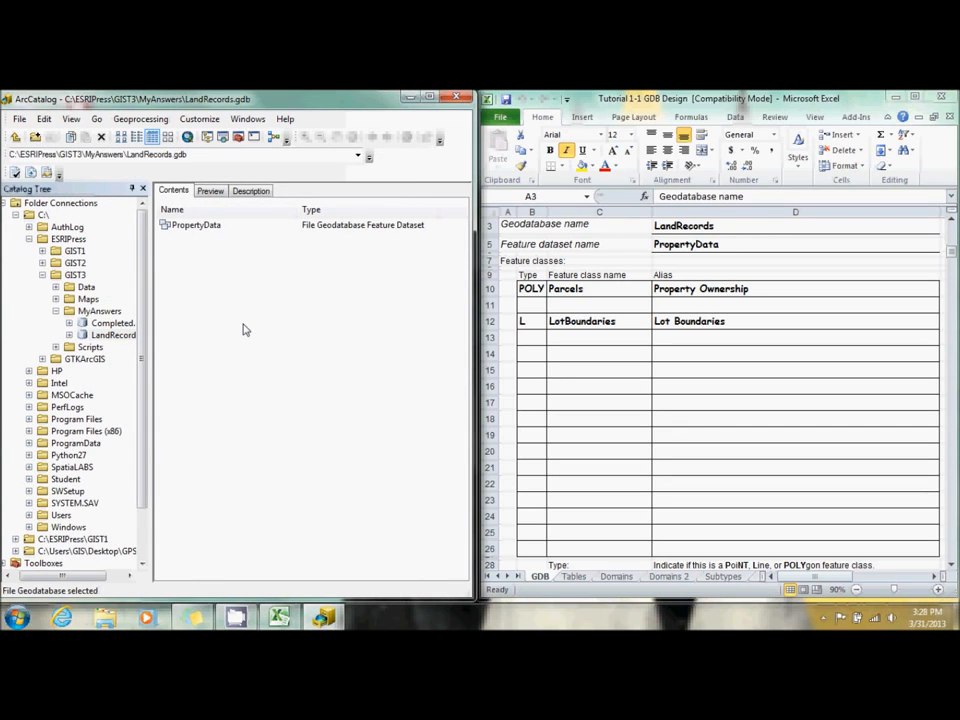
{"action": "left_click", "coordinate": [70, 335]}
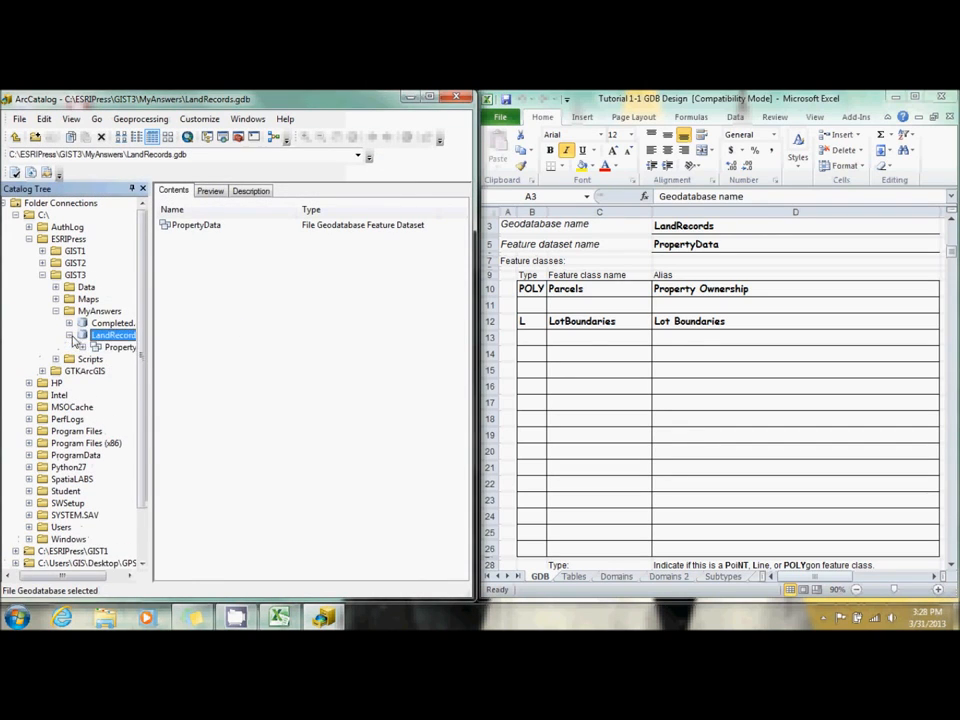
- Start a new polygon feature class named Parcels with the alias Property Ownership in PropertyData, accepting the default storage configuration
{"action": "left_click", "coordinate": [110, 348]}
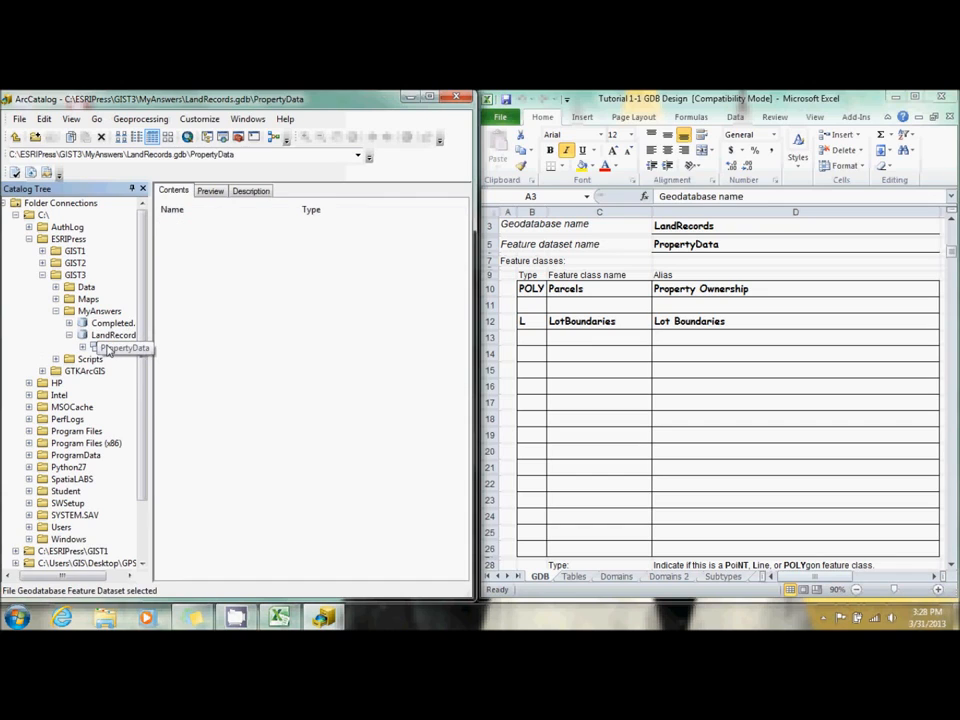
{"action": "right_click", "coordinate": [109, 349]}
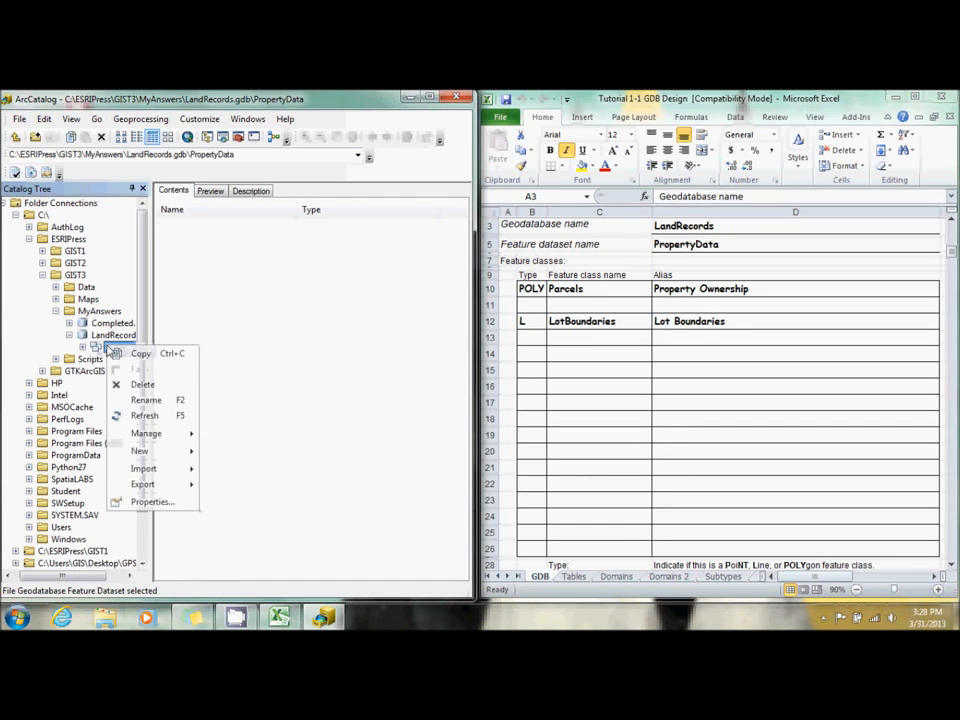
{"action": "mouse_move", "coordinate": [164, 457]}
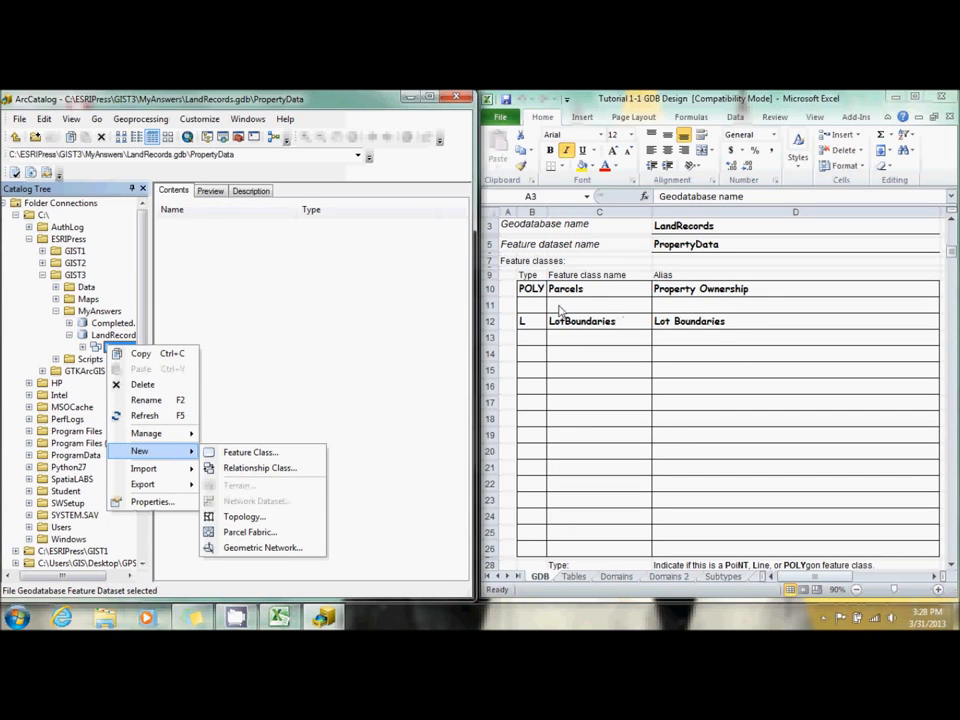
{"action": "left_click", "coordinate": [258, 455]}
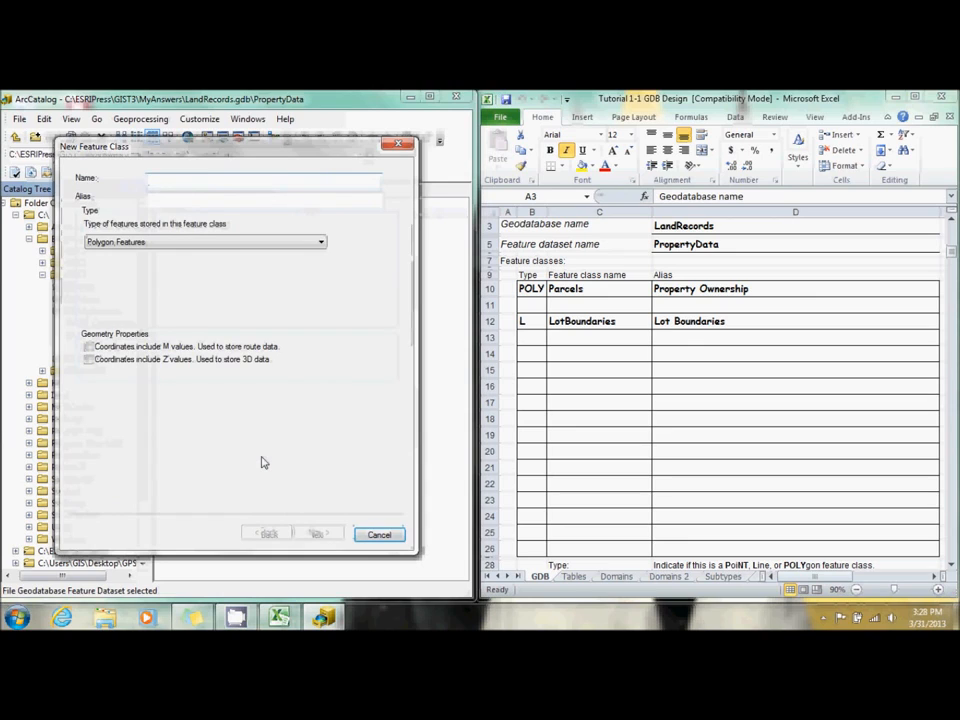
{"action": "type", "text": "Parcels"}
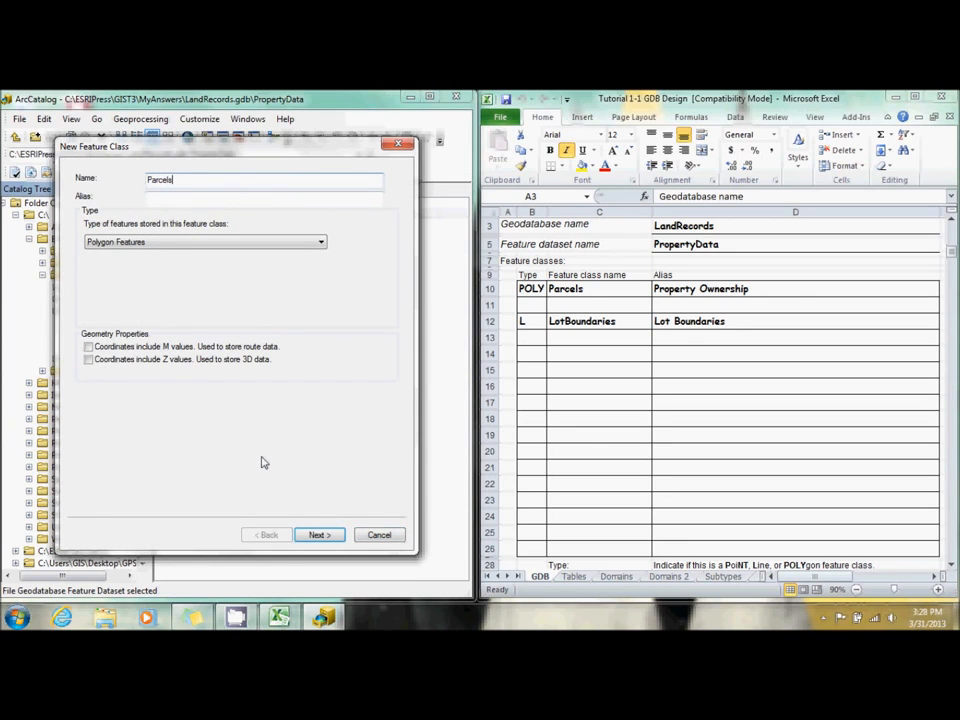
{"action": "type", "text": "Prop"}
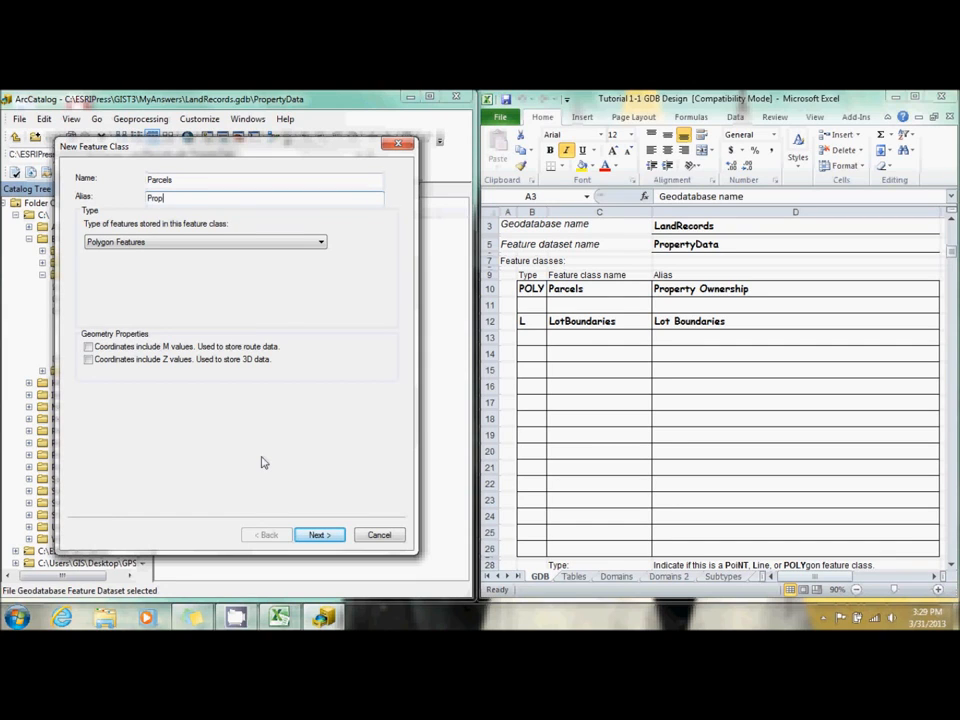
{"action": "type", "text": "erty Ownership"}
{"action": "left_click", "coordinate": [316, 535]}
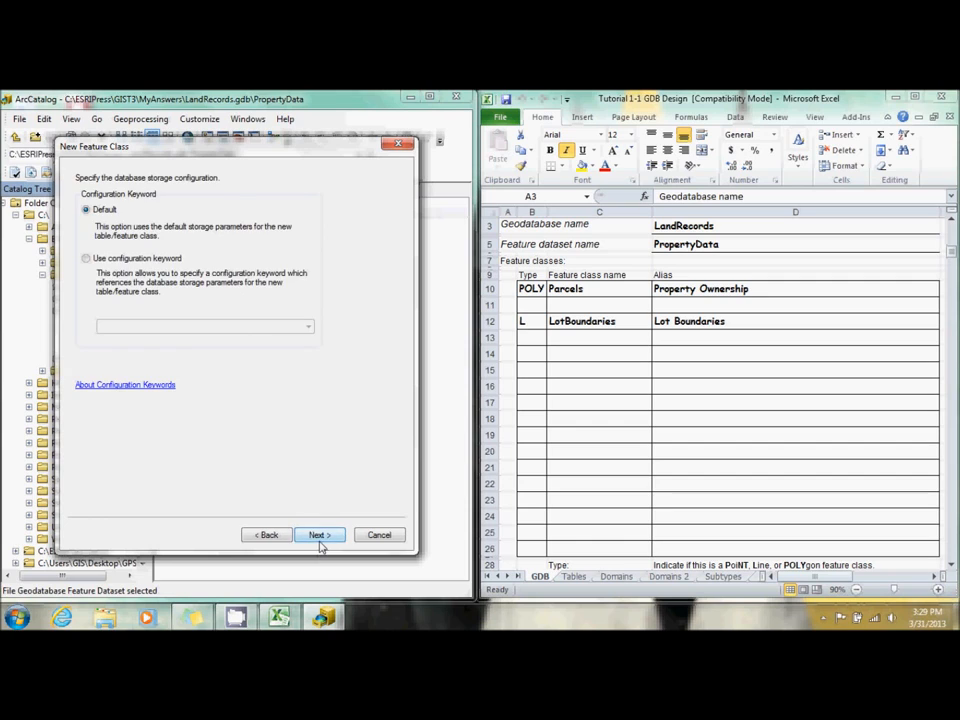
{"action": "left_click", "coordinate": [318, 536]}
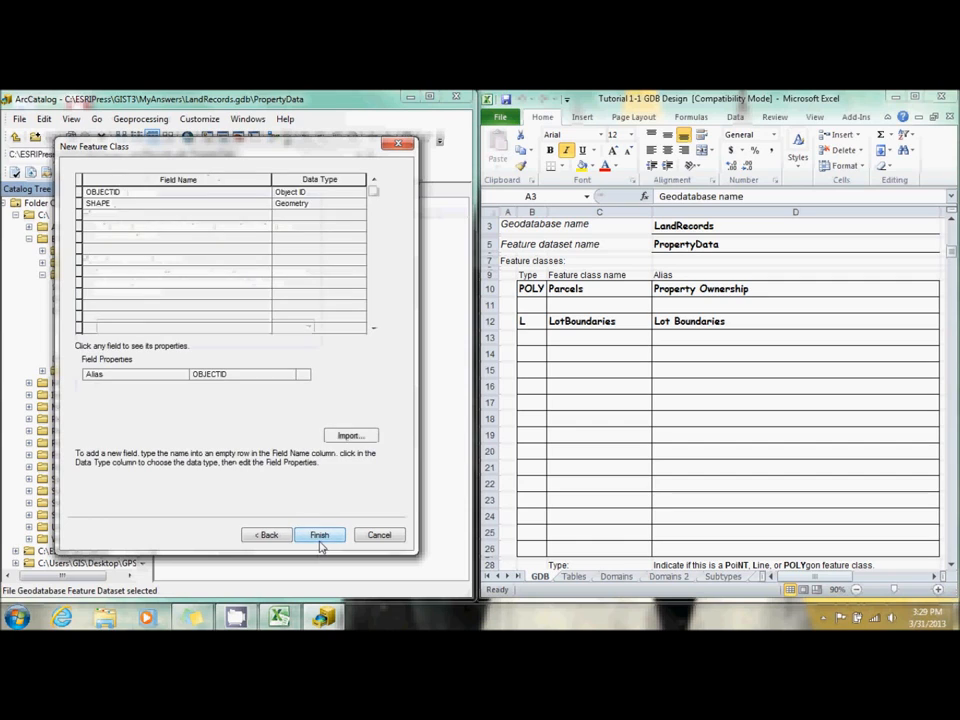
- Show the Tables worksheet of the Excel design workbook and reduce its zoom to 70% to fit the field definitions
{"action": "left_click", "coordinate": [191, 218]}
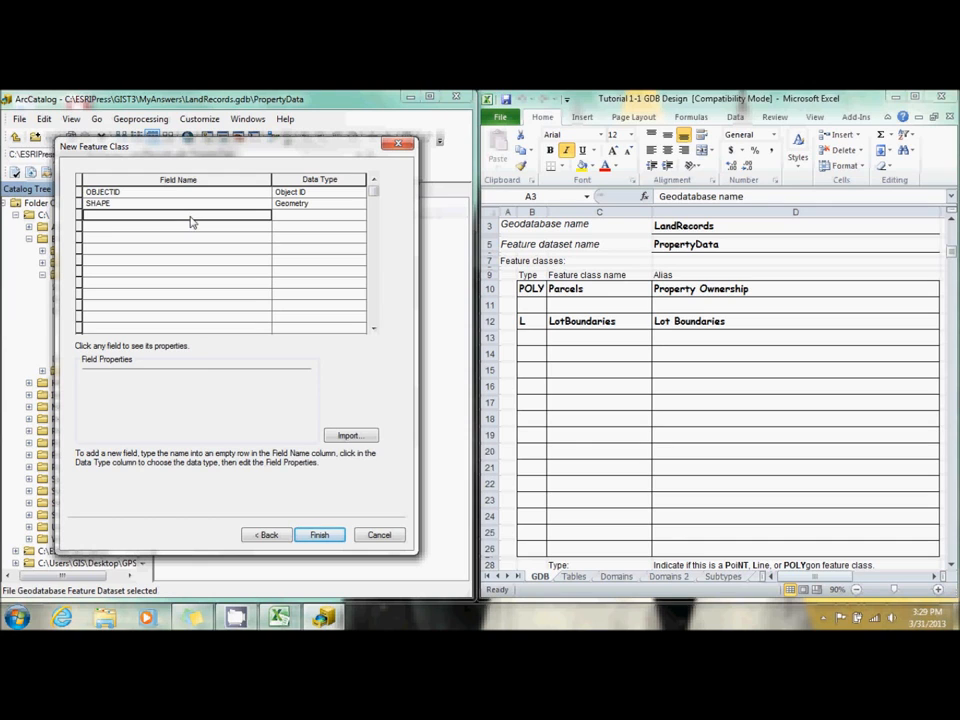
{"action": "left_click", "coordinate": [577, 582]}
{"action": "left_click", "coordinate": [576, 580]}
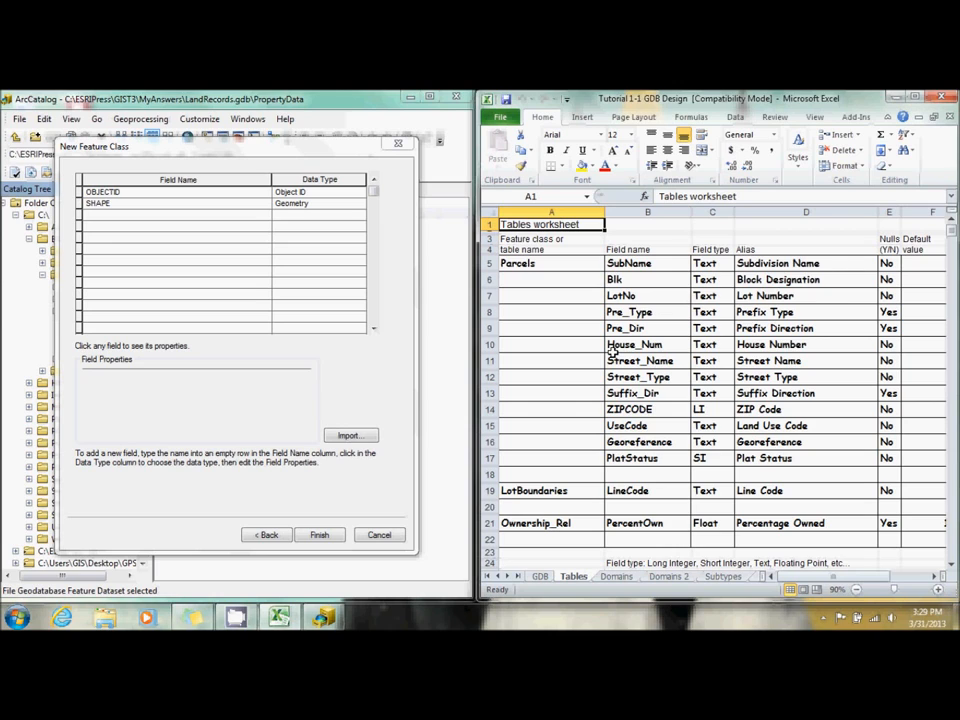
{"action": "left_click", "coordinate": [856, 590]}
{"action": "left_click", "coordinate": [856, 590]}
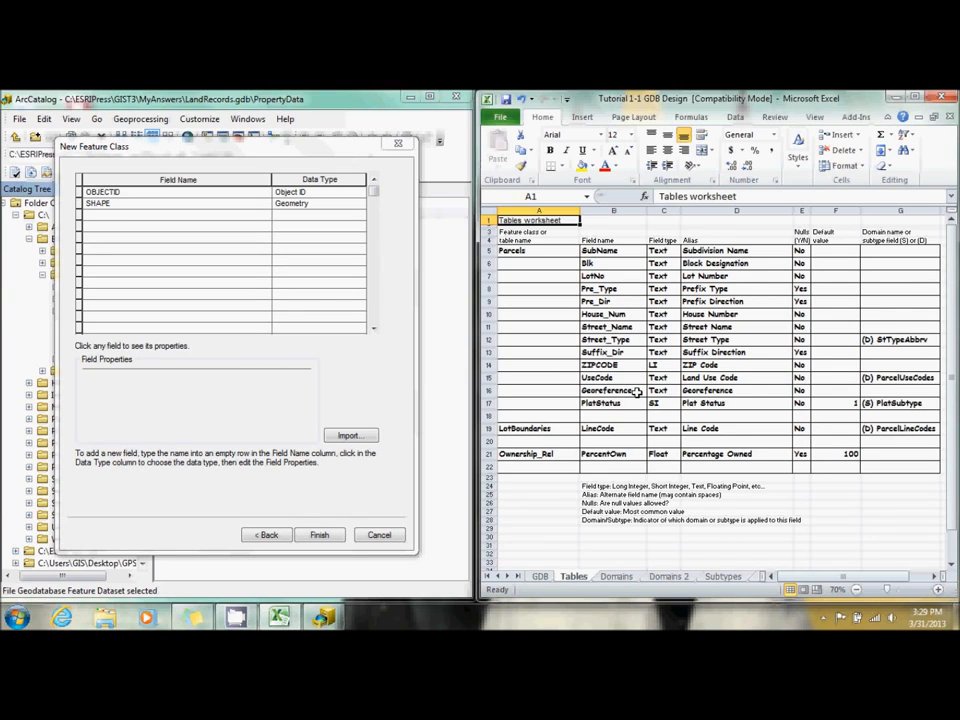
- Add a Text field named Street_Type to the Parcels feature class with the alias Street Type and null values disallowed
{"action": "left_click", "coordinate": [186, 222]}
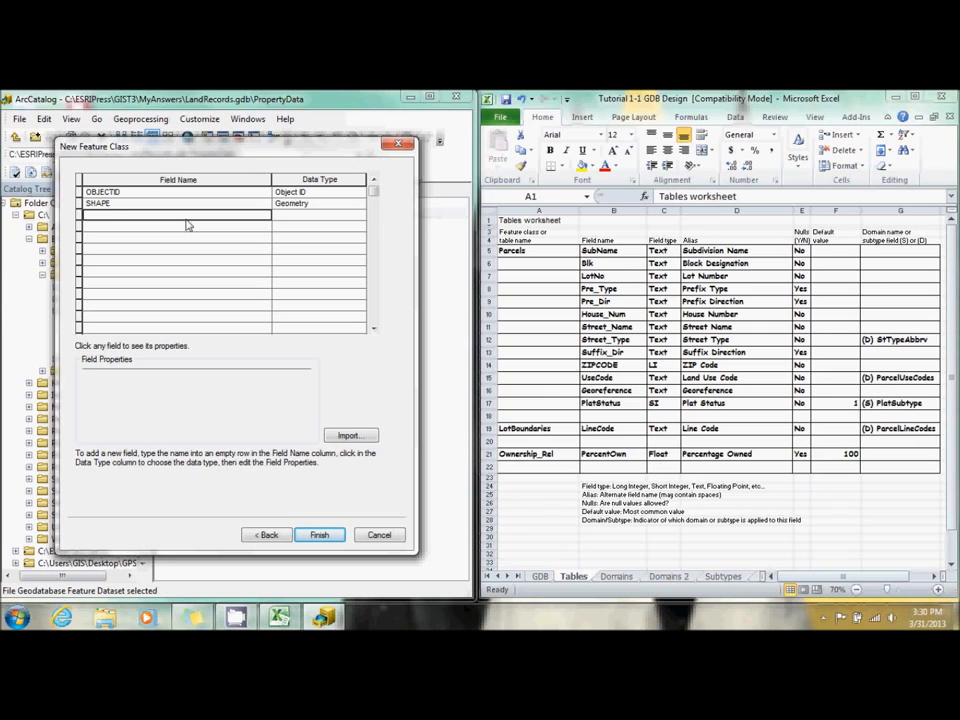
{"action": "type", "text": "St"}
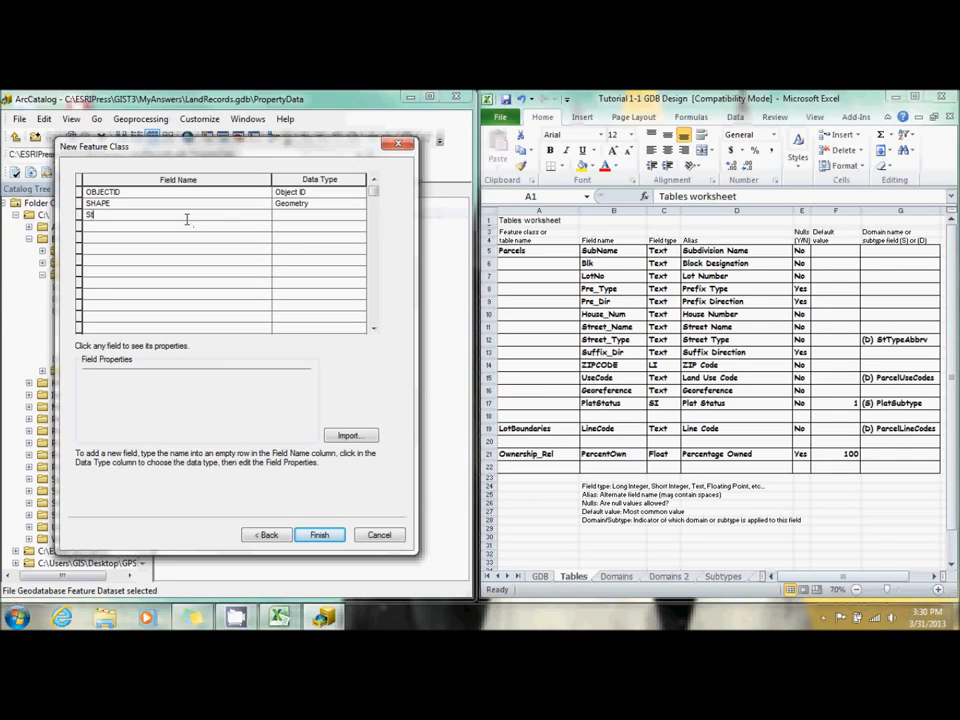
{"action": "type", "text": "reet_Type"}
{"action": "key", "text": "Tab"}
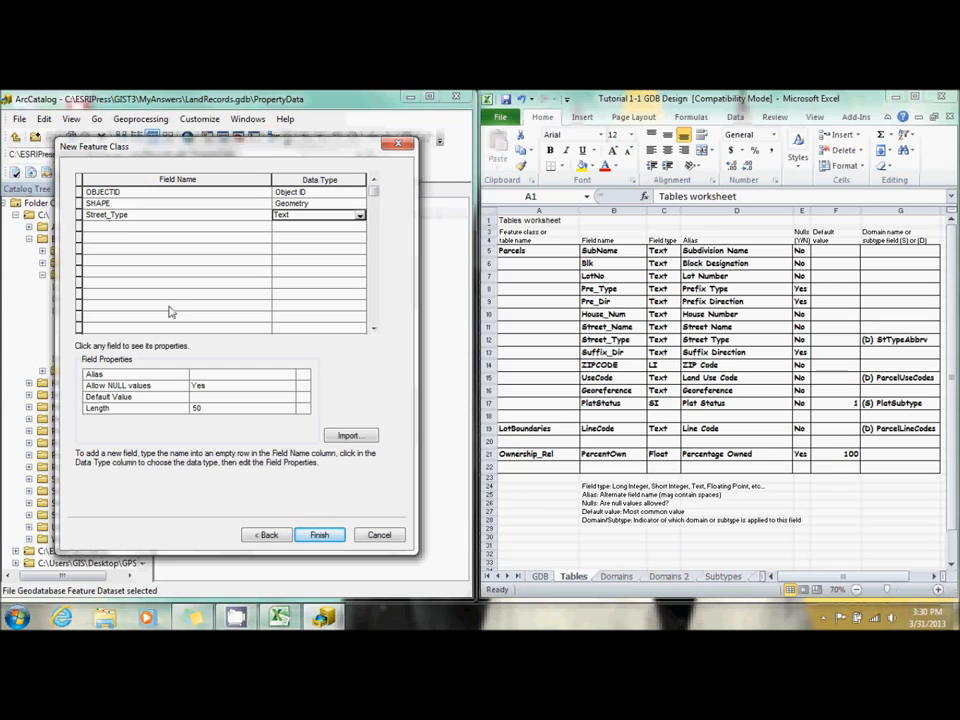
{"action": "left_click", "coordinate": [221, 375]}
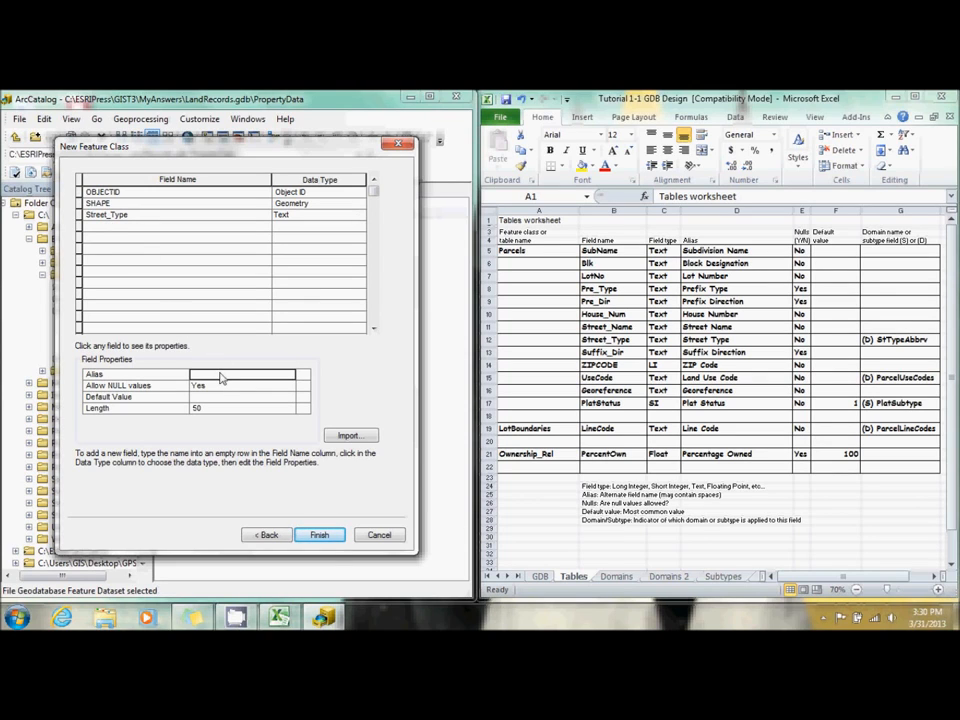
{"action": "type", "text": "Street Type"}
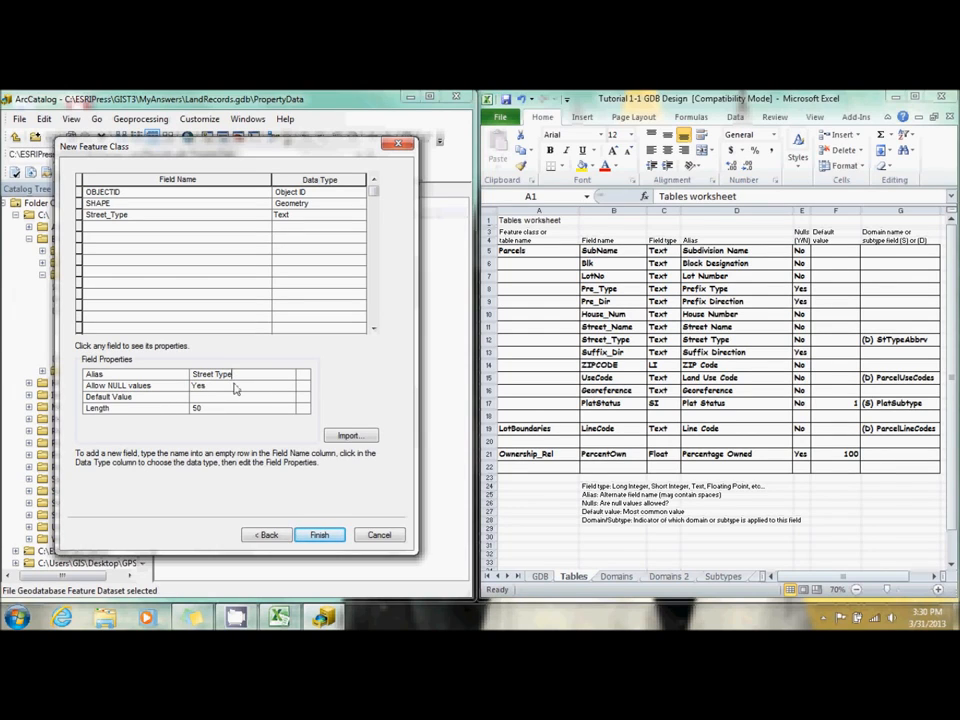
{"action": "left_click", "coordinate": [236, 389]}
{"action": "left_click", "coordinate": [240, 388]}
{"action": "left_click", "coordinate": [242, 406]}
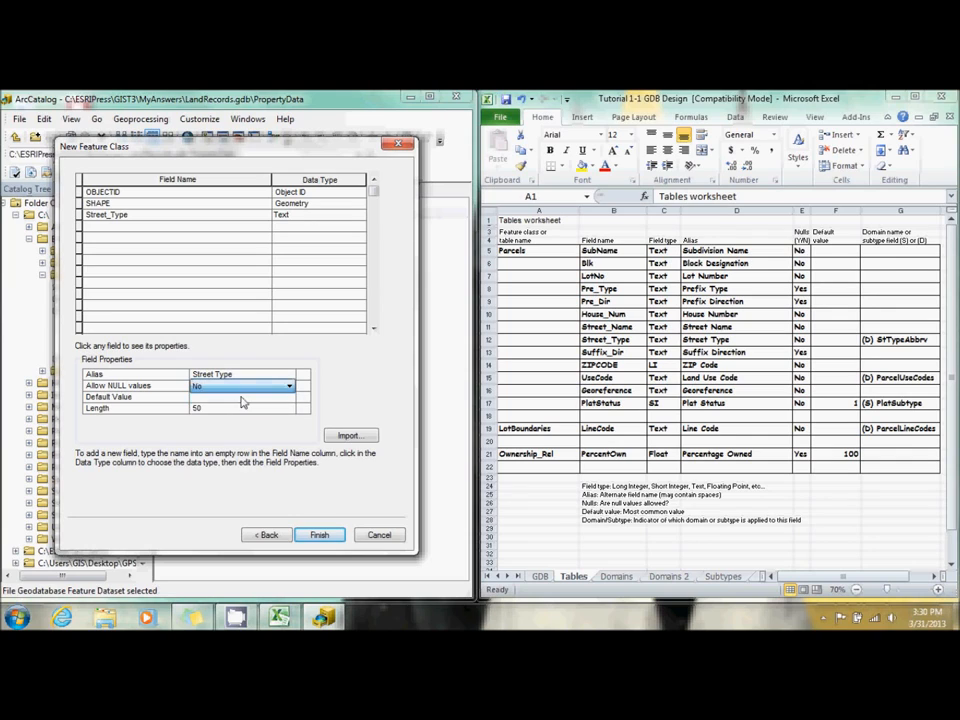
- Add a Text field named UseCode with the alias Land Use Code and null values disallowed
{"action": "left_click", "coordinate": [192, 231]}
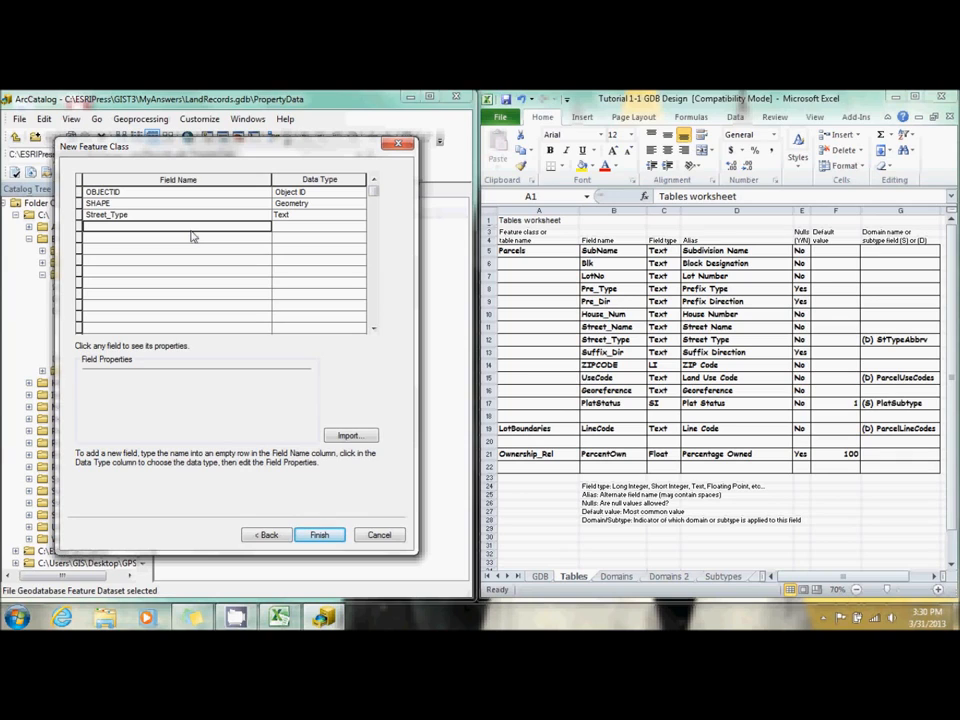
{"action": "type", "text": "UseCode"}
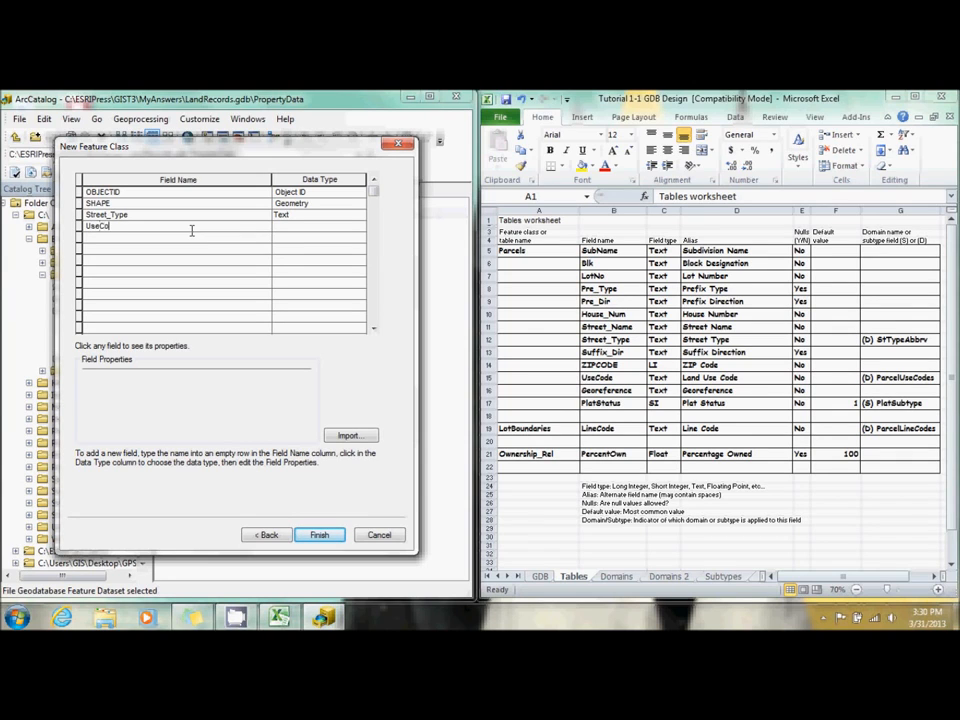
{"action": "key", "text": "Tab"}
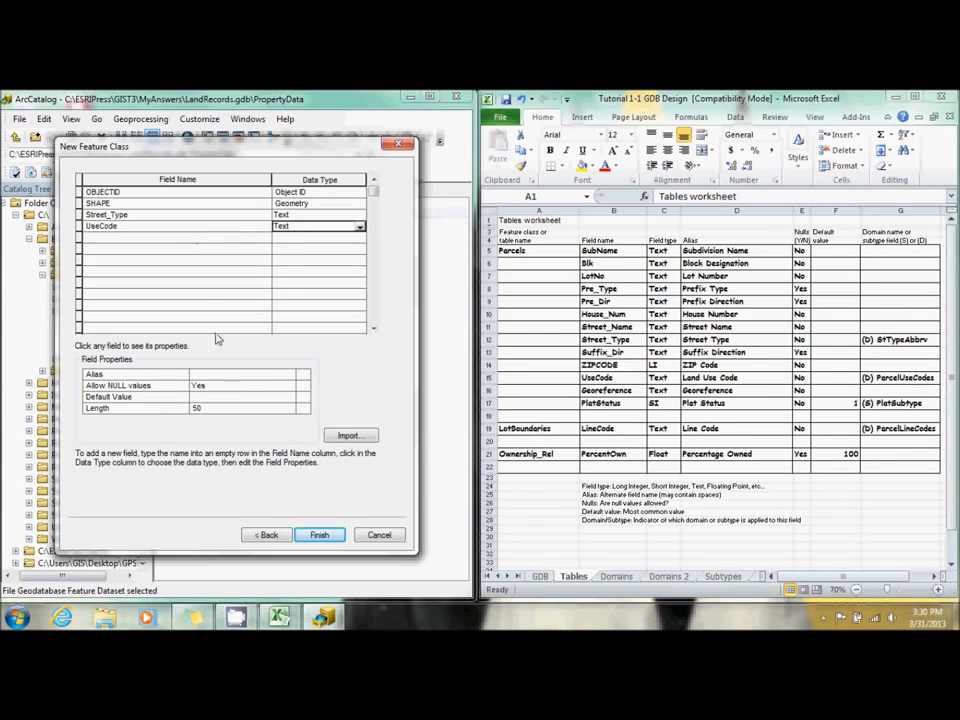
{"action": "left_click", "coordinate": [234, 374]}
{"action": "type", "text": "Land Use Code"}
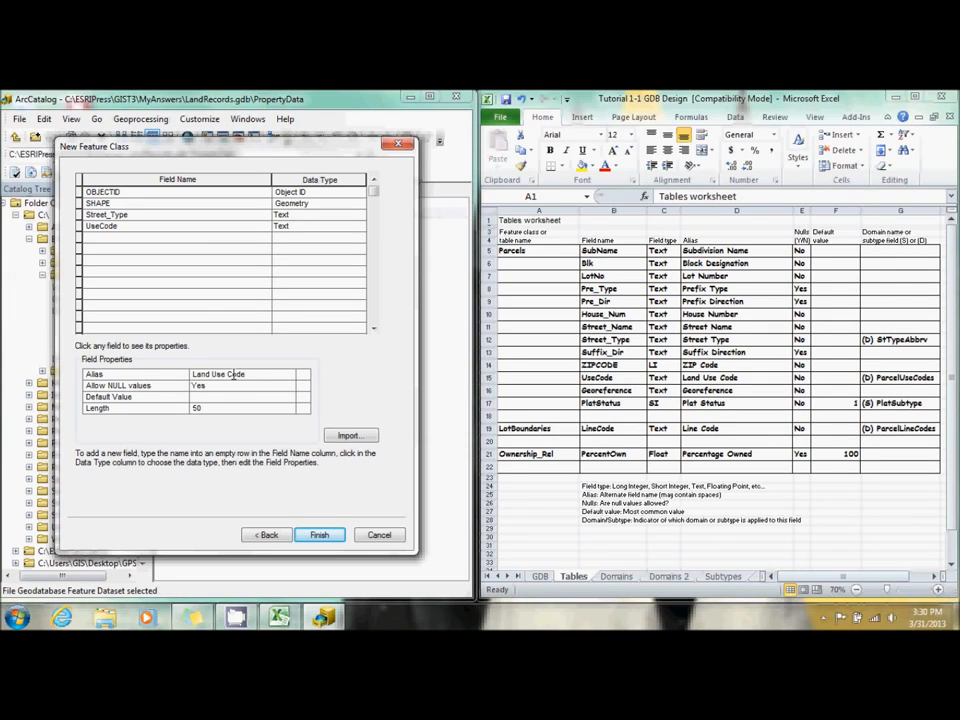
{"action": "left_click", "coordinate": [236, 385]}
{"action": "left_click", "coordinate": [237, 404]}
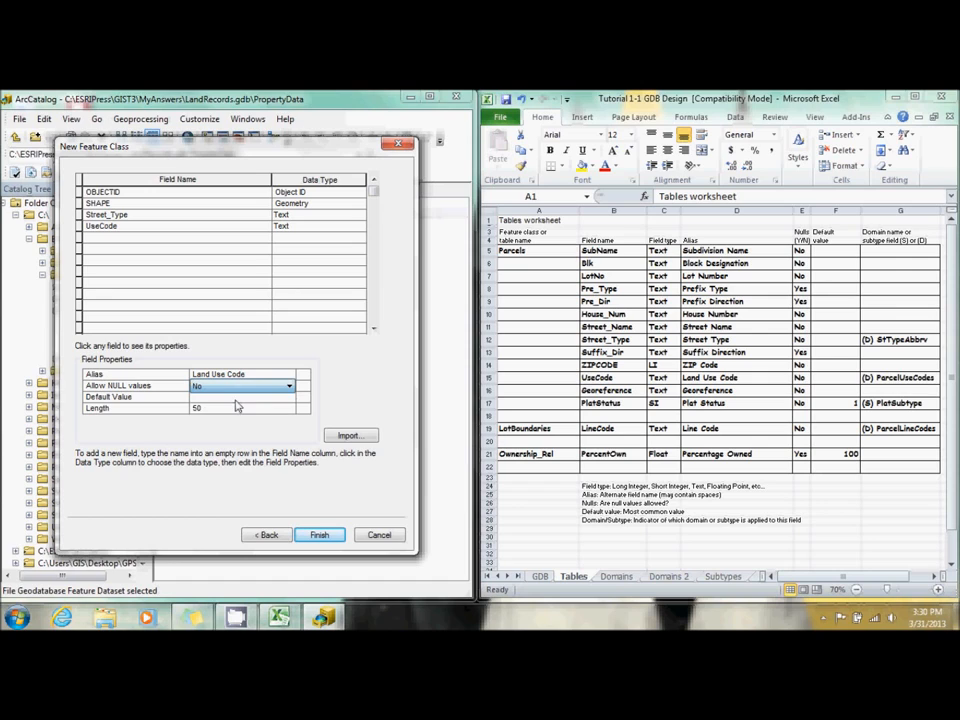
- Add a Text field named Georeference with the alias Georeference and null values disallowed
{"action": "left_click", "coordinate": [200, 238]}
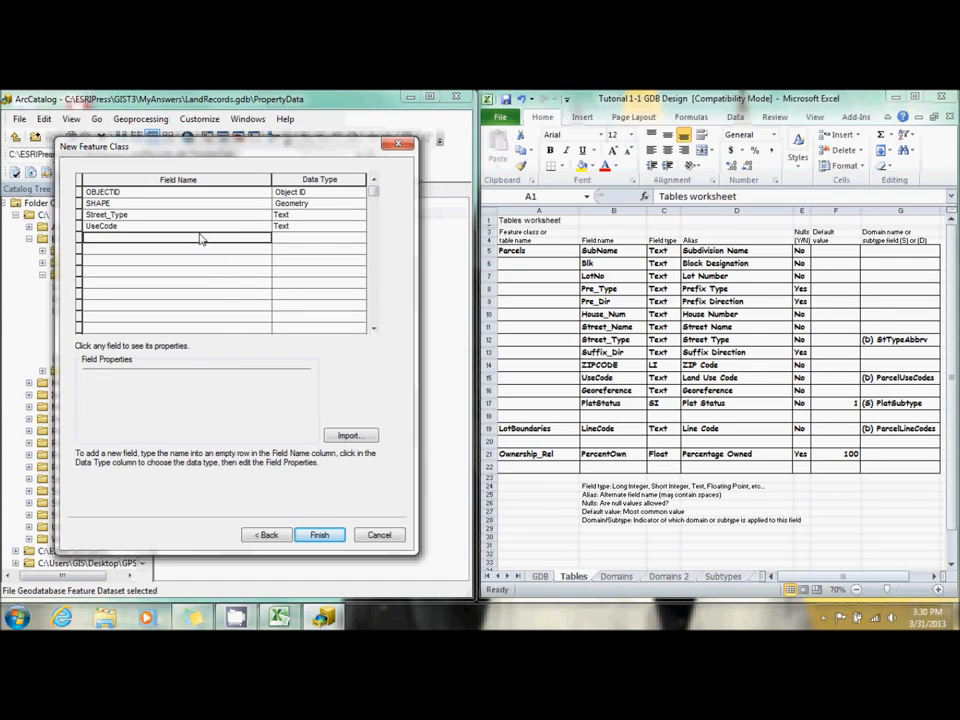
{"action": "type", "text": "Geo"}
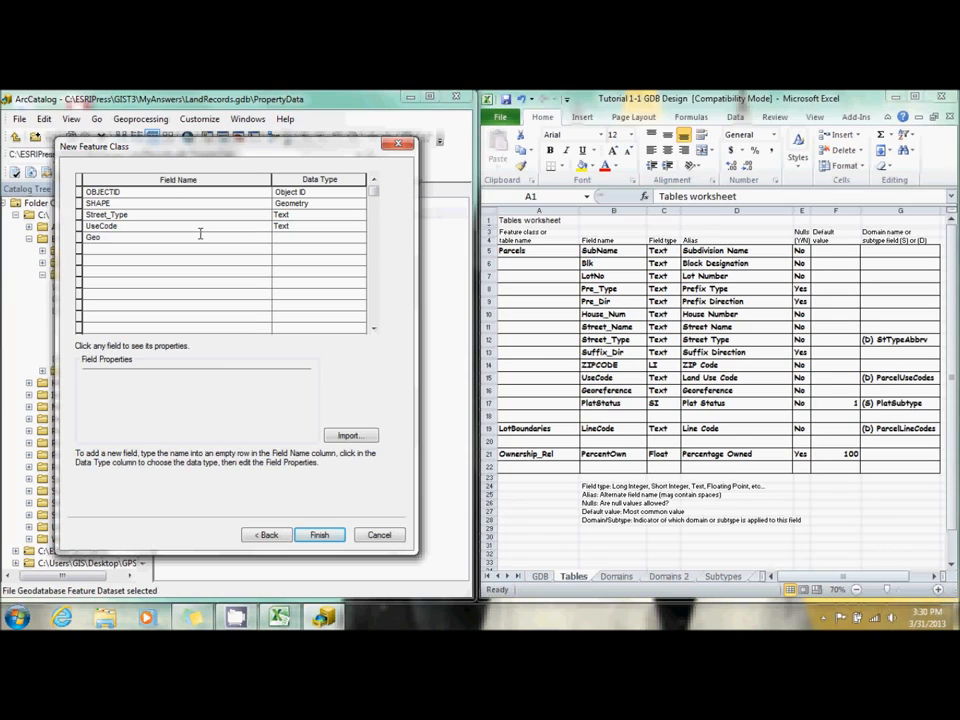
{"action": "type", "text": "reference"}
{"action": "key", "text": "Tab"}
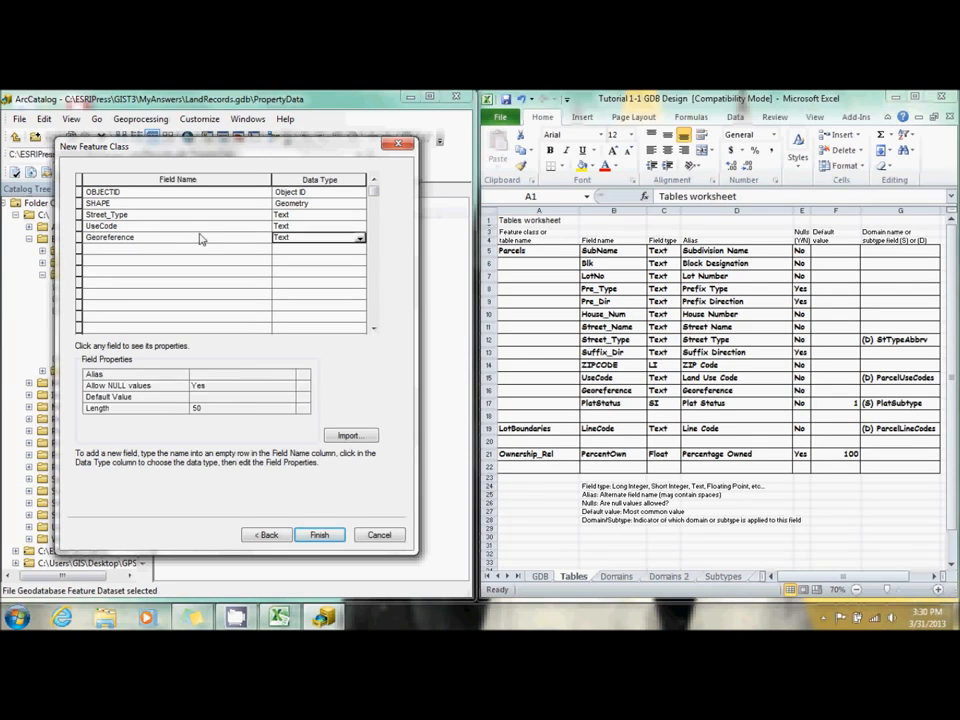
{"action": "left_click", "coordinate": [252, 377]}
{"action": "type", "text": "Geor"}
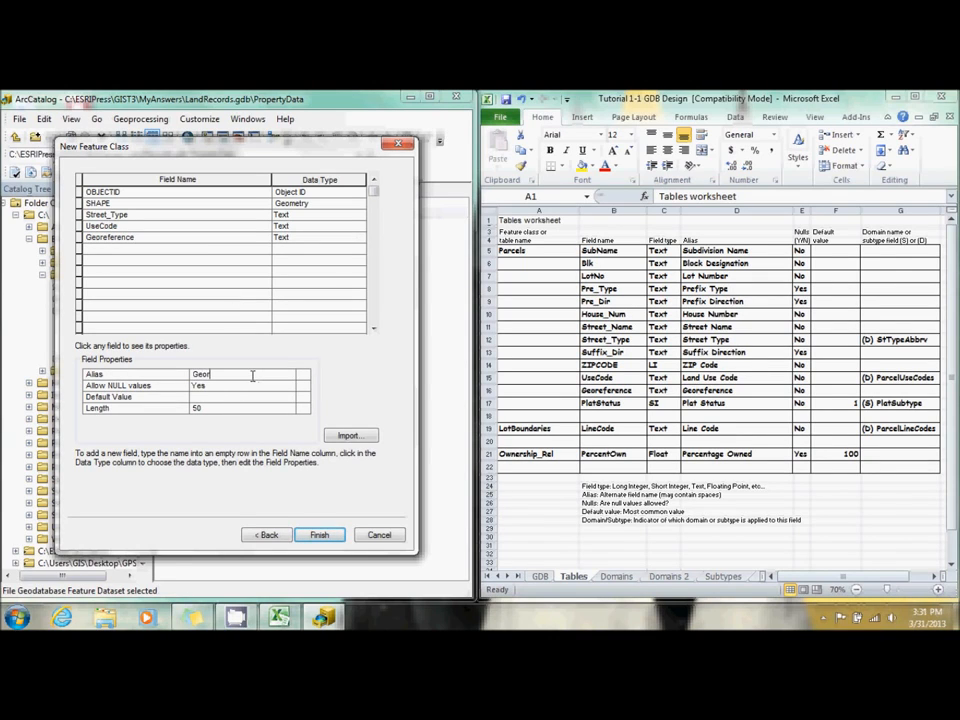
{"action": "type", "text": "eference"}
{"action": "left_click", "coordinate": [244, 389]}
{"action": "left_click", "coordinate": [246, 401]}
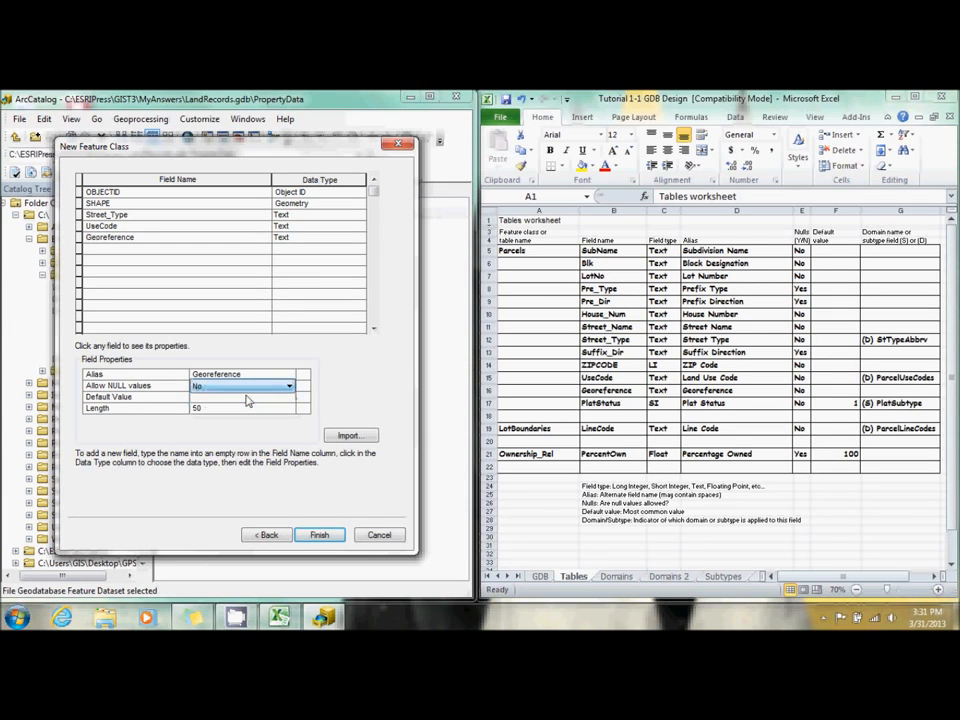
- Add a Short Integer field named PlatStatus with the alias Plat Status and finish creating the Parcels feature class
{"action": "left_click", "coordinate": [177, 252]}
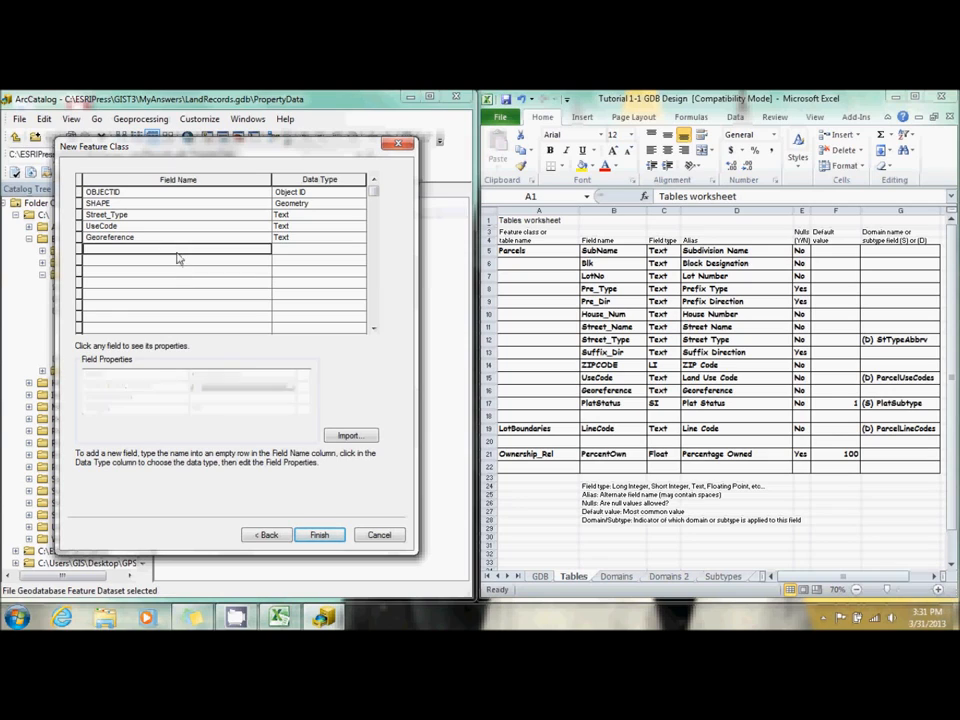
{"action": "type", "text": "PlatStatus"}
{"action": "key", "text": "Tab"}
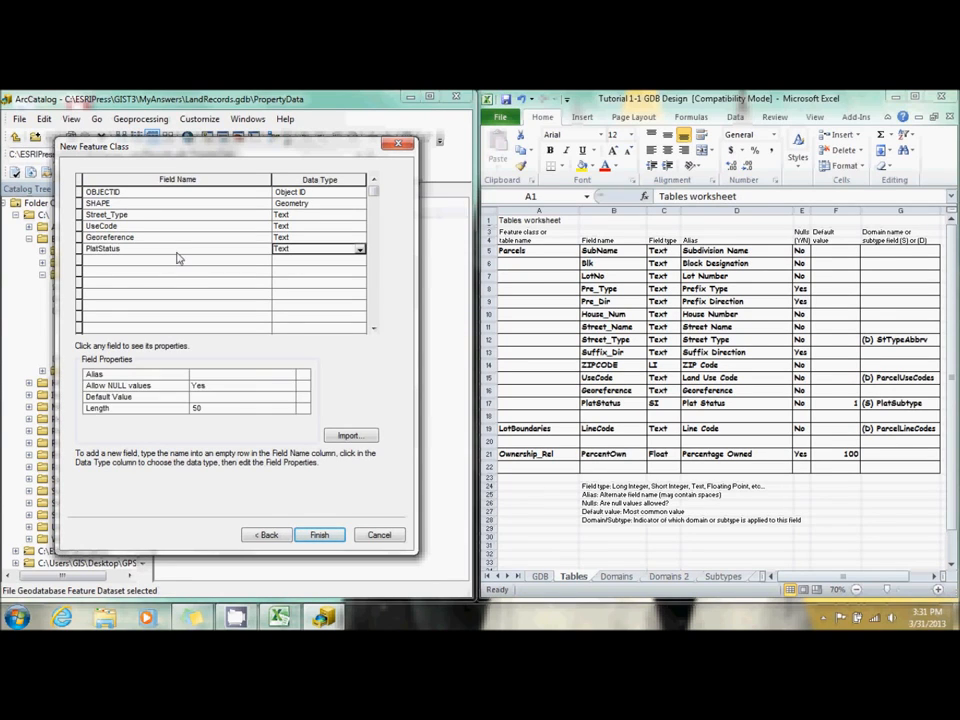
{"action": "left_click", "coordinate": [313, 249]}
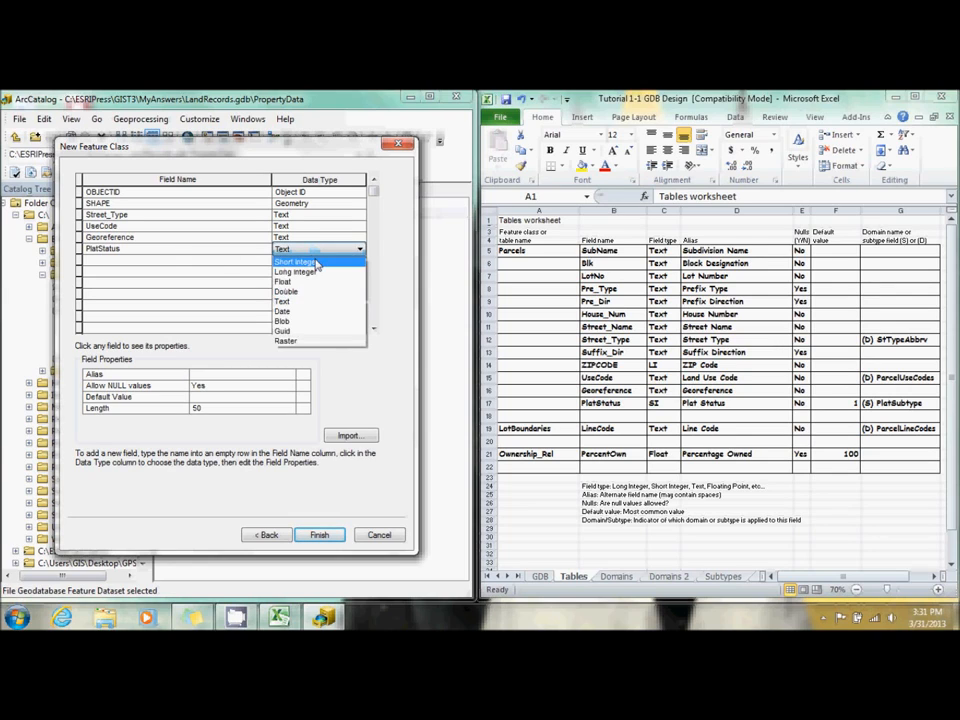
{"action": "left_click", "coordinate": [316, 262]}
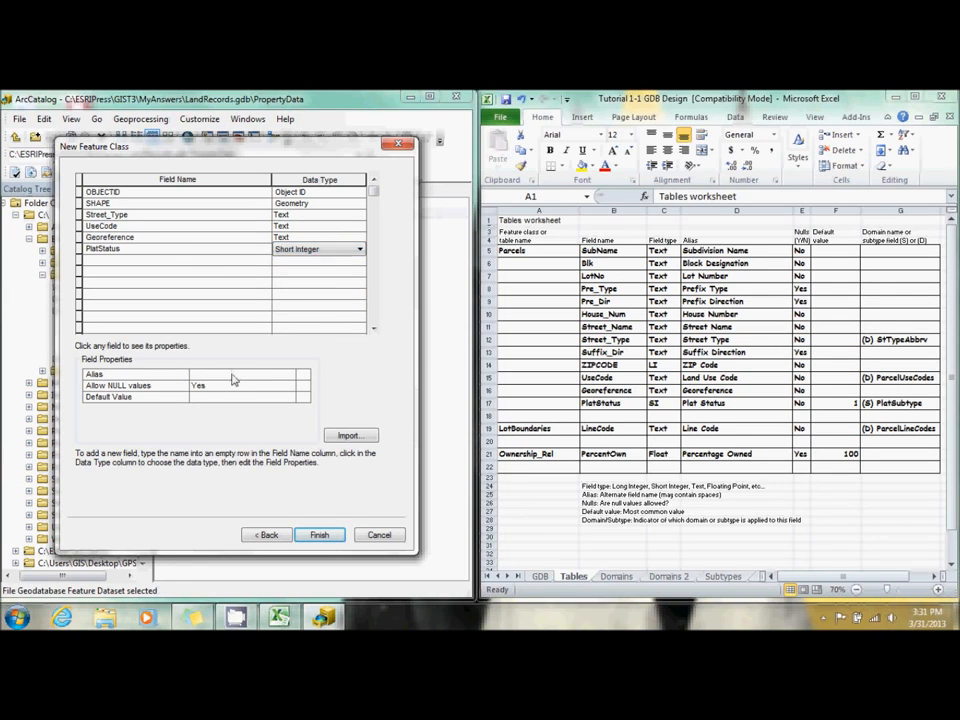
{"action": "left_click", "coordinate": [233, 376]}
{"action": "type", "text": "Plat Status"}
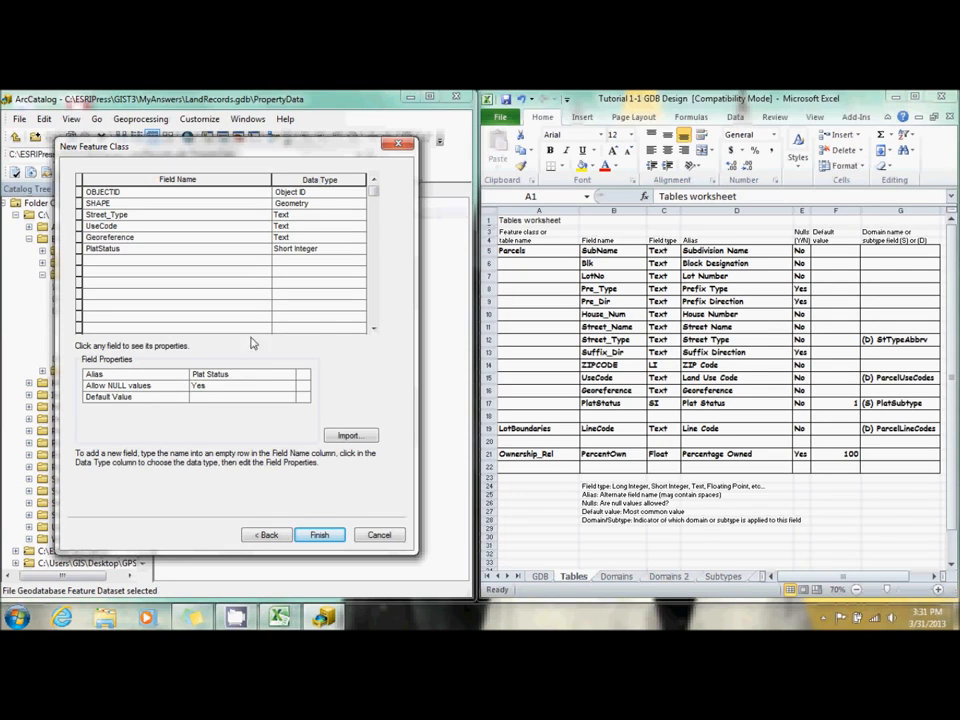
{"action": "left_click", "coordinate": [207, 243]}
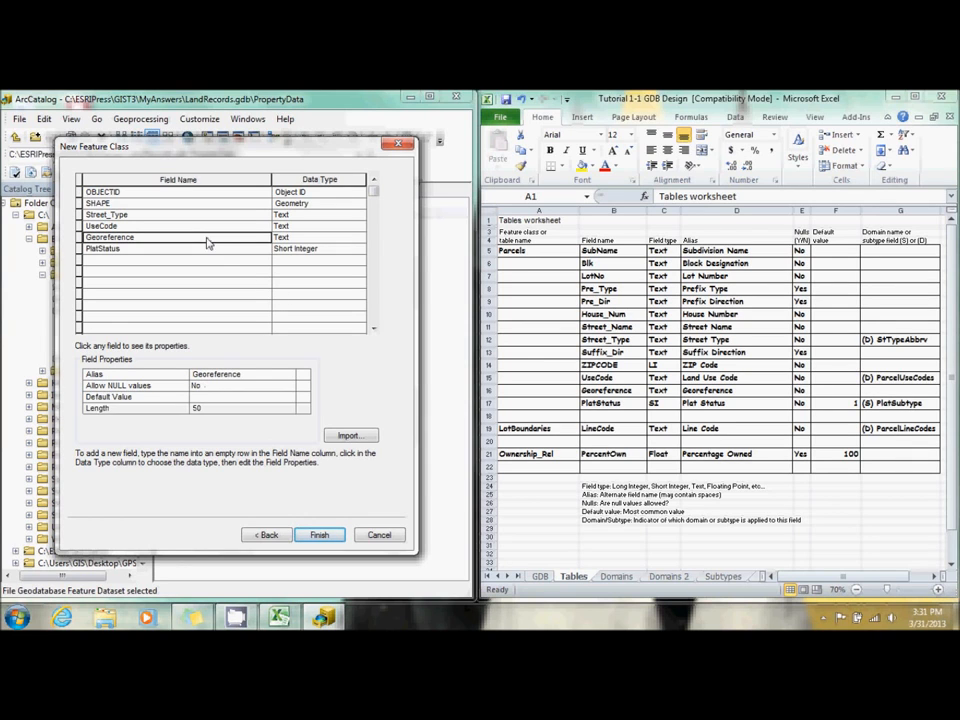
{"action": "left_click", "coordinate": [319, 536]}
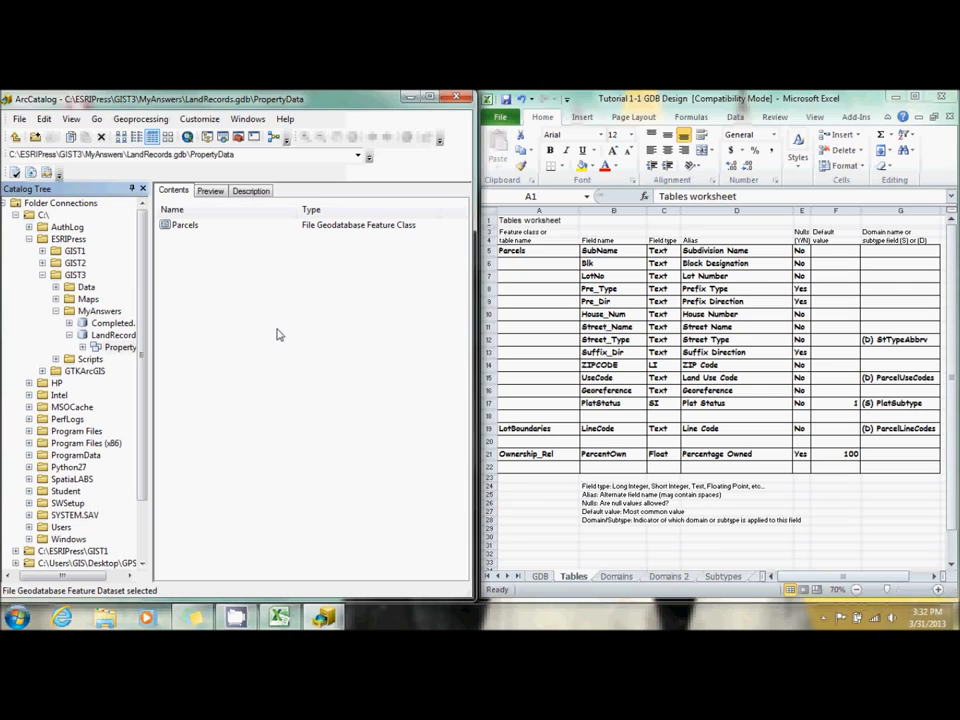
- Start a new feature class in the PropertyData feature dataset, named LotBoundaries with the alias Lot Boundaries as in the GDB worksheet
{"action": "left_click", "coordinate": [84, 347]}
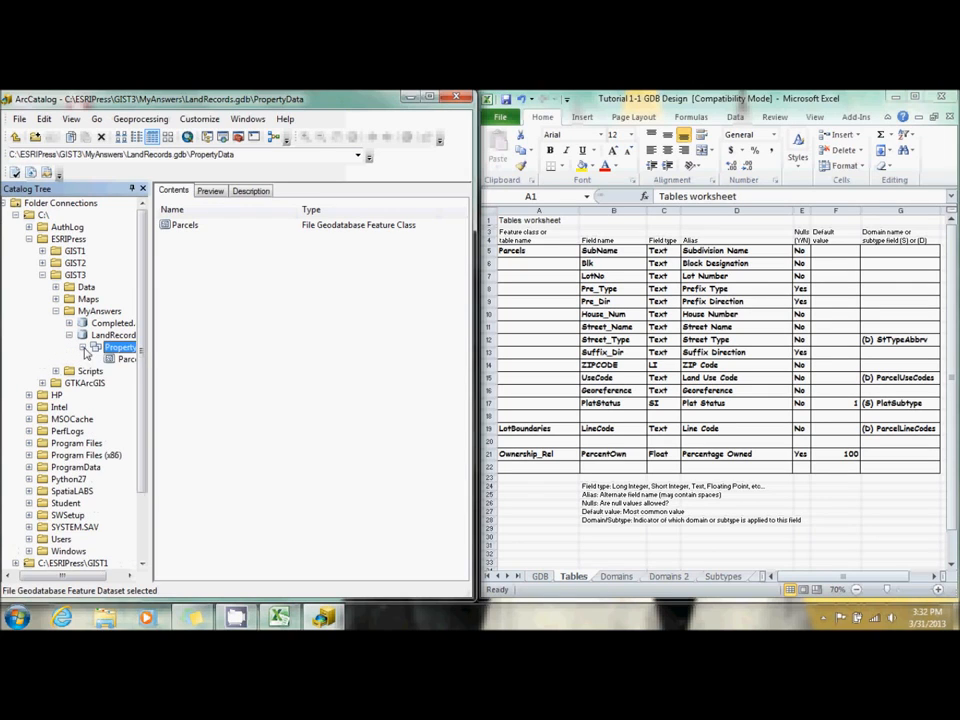
{"action": "right_click", "coordinate": [117, 349]}
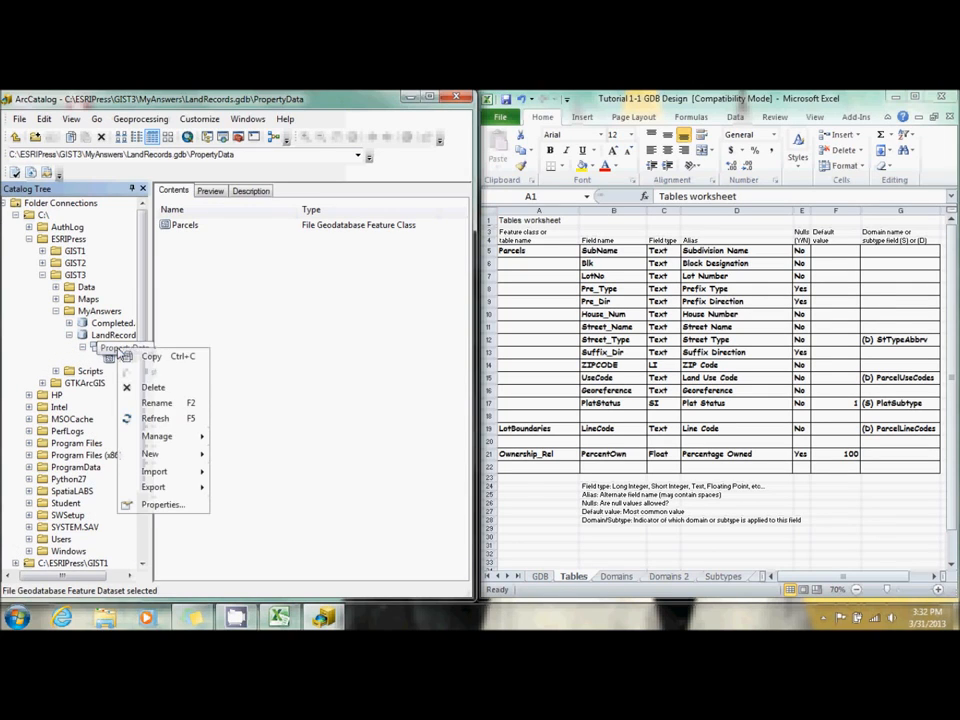
{"action": "left_click", "coordinate": [150, 453]}
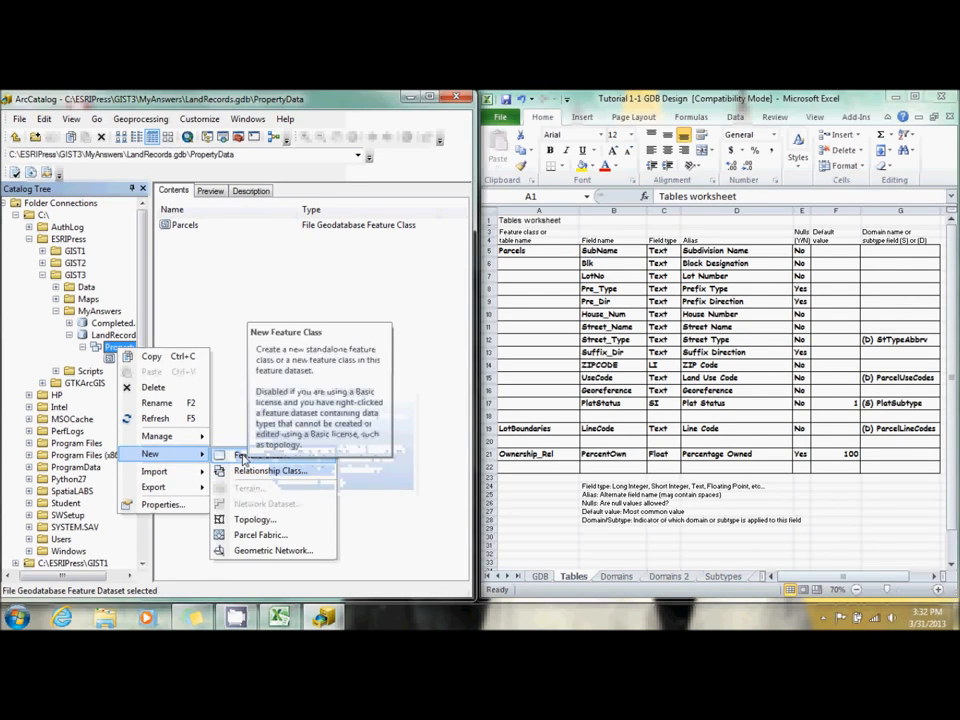
{"action": "left_click", "coordinate": [243, 456]}
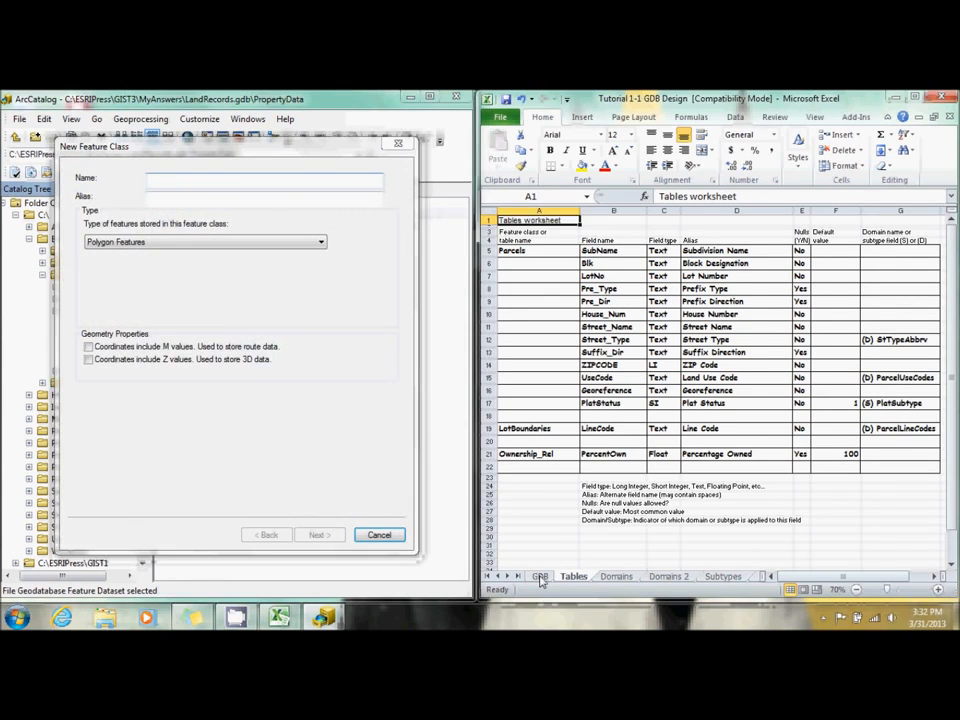
{"action": "left_click", "coordinate": [539, 577]}
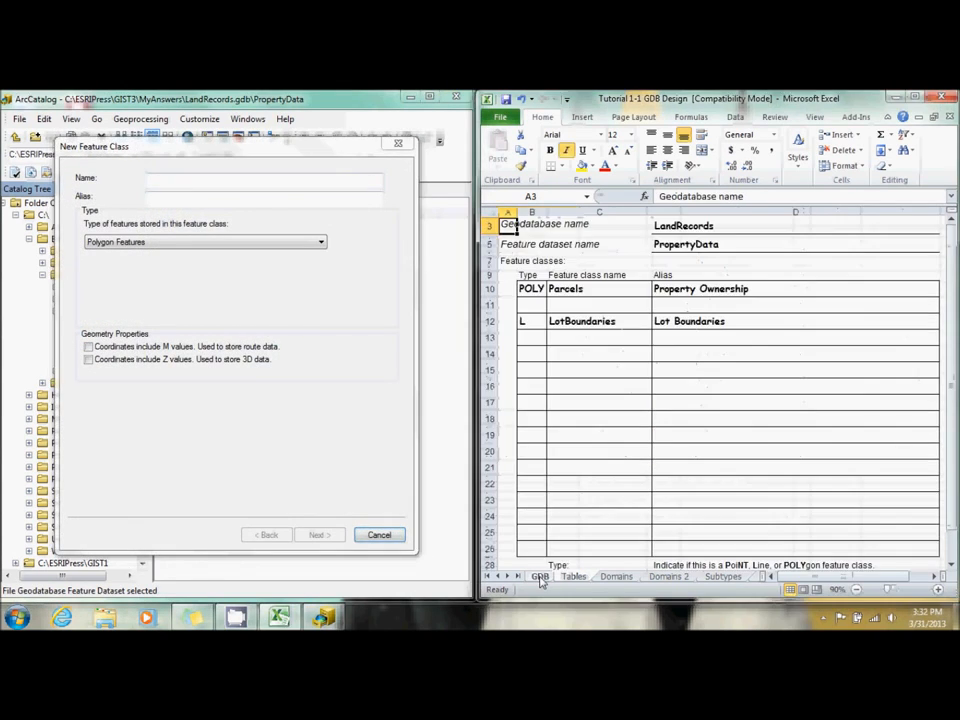
{"action": "left_click", "coordinate": [218, 186]}
{"action": "type", "text": "LotBoundaries"}
{"action": "key", "text": "Tab"}
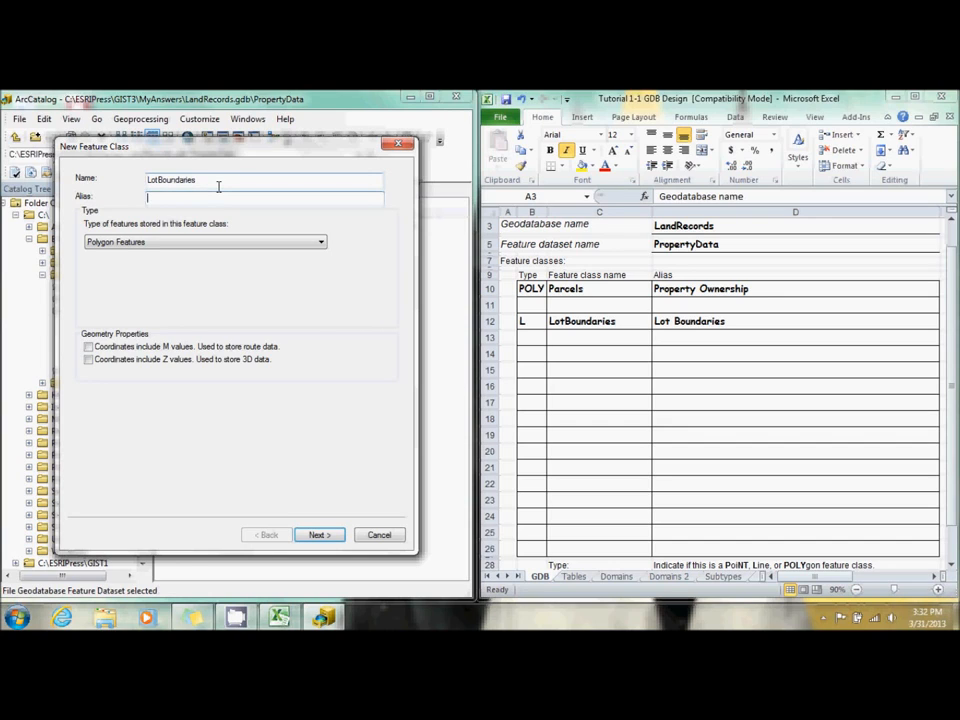
{"action": "type", "text": "Lot Boundaries"}
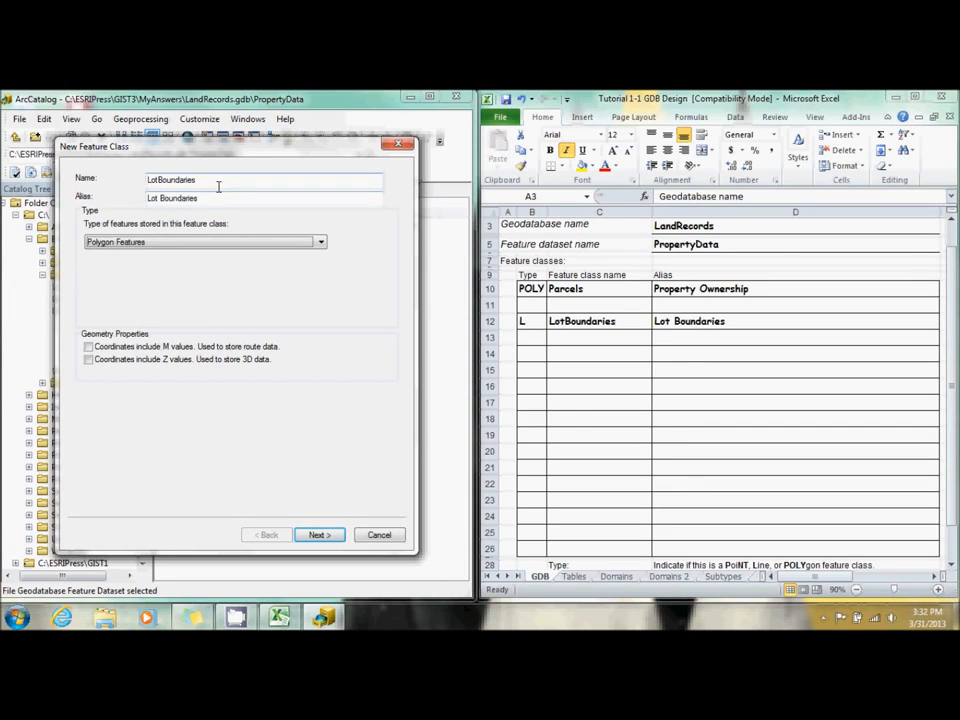
- Set the LotBoundaries feature type to Line Features and accept the default database storage configuration
{"action": "left_click", "coordinate": [212, 245]}
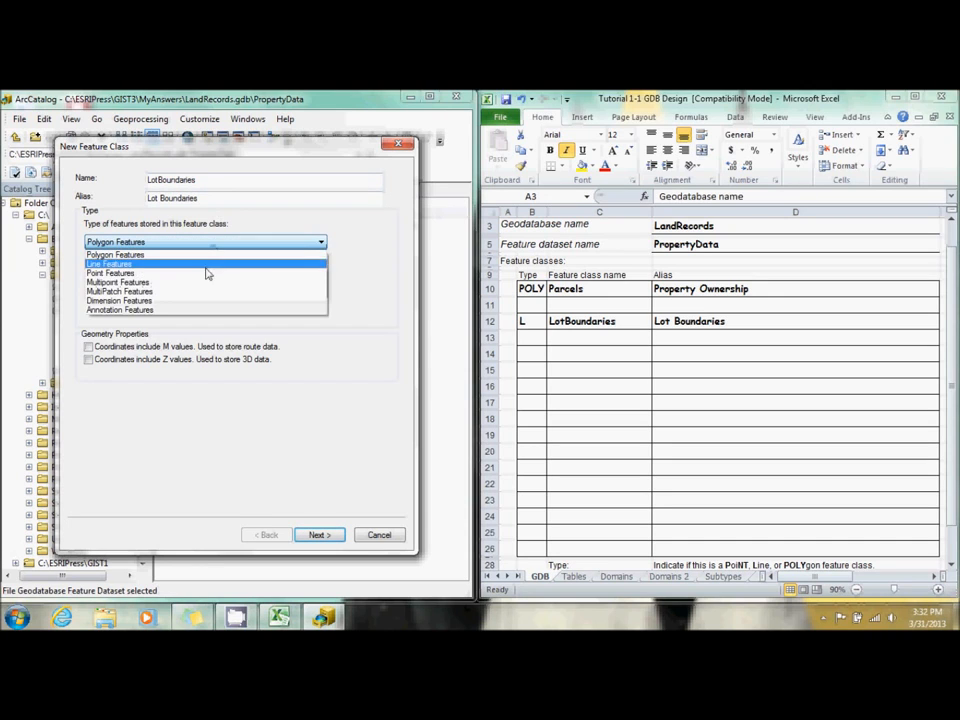
{"action": "left_click", "coordinate": [206, 264]}
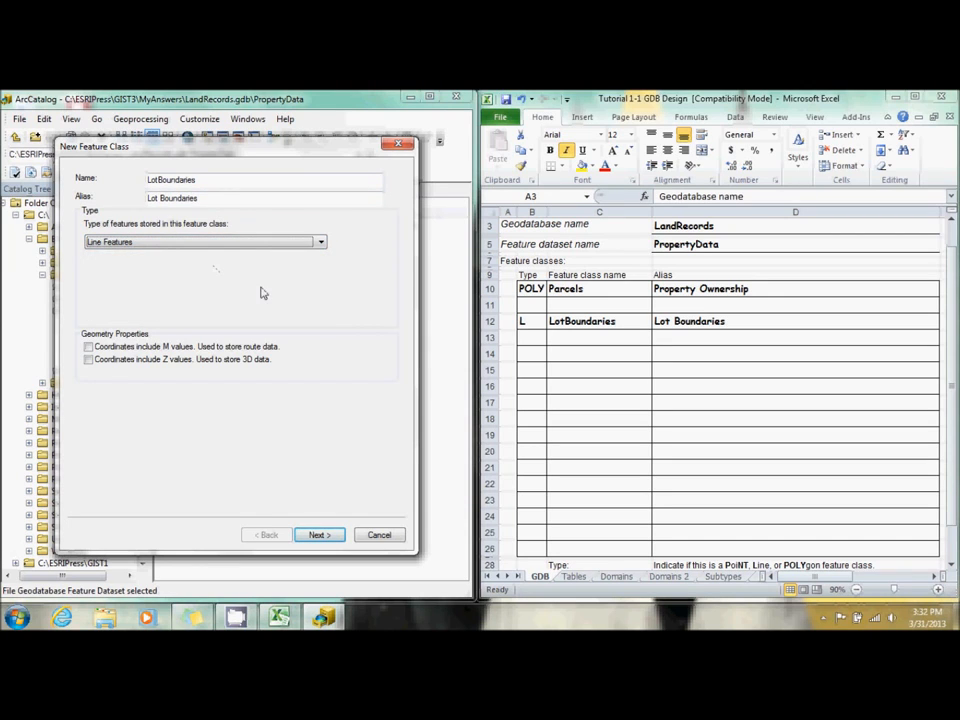
{"action": "left_click", "coordinate": [314, 536]}
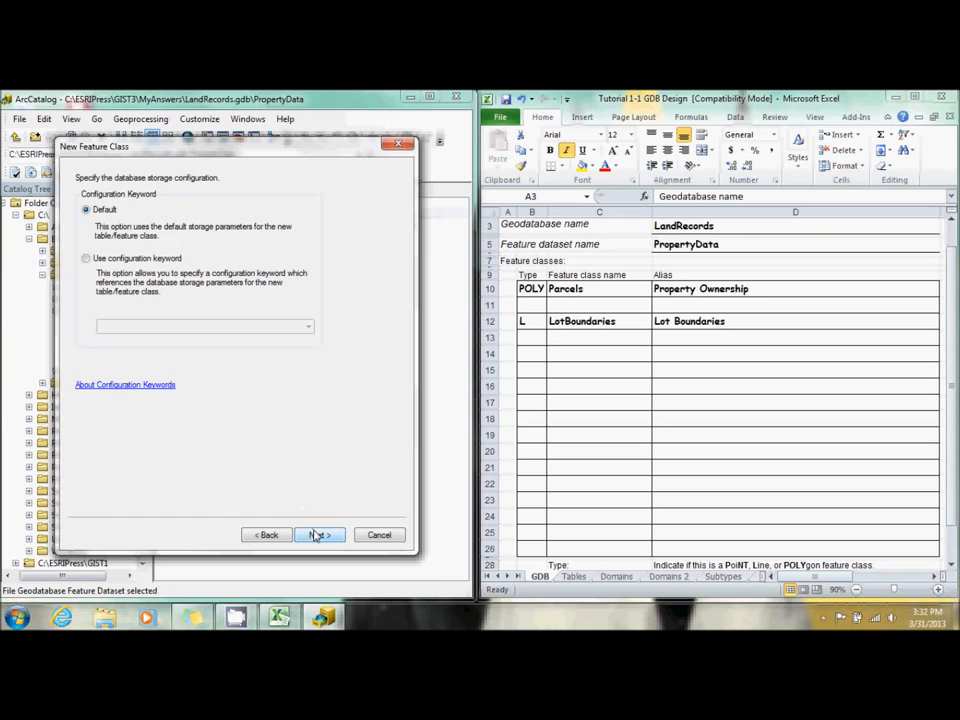
{"action": "left_click", "coordinate": [314, 535]}
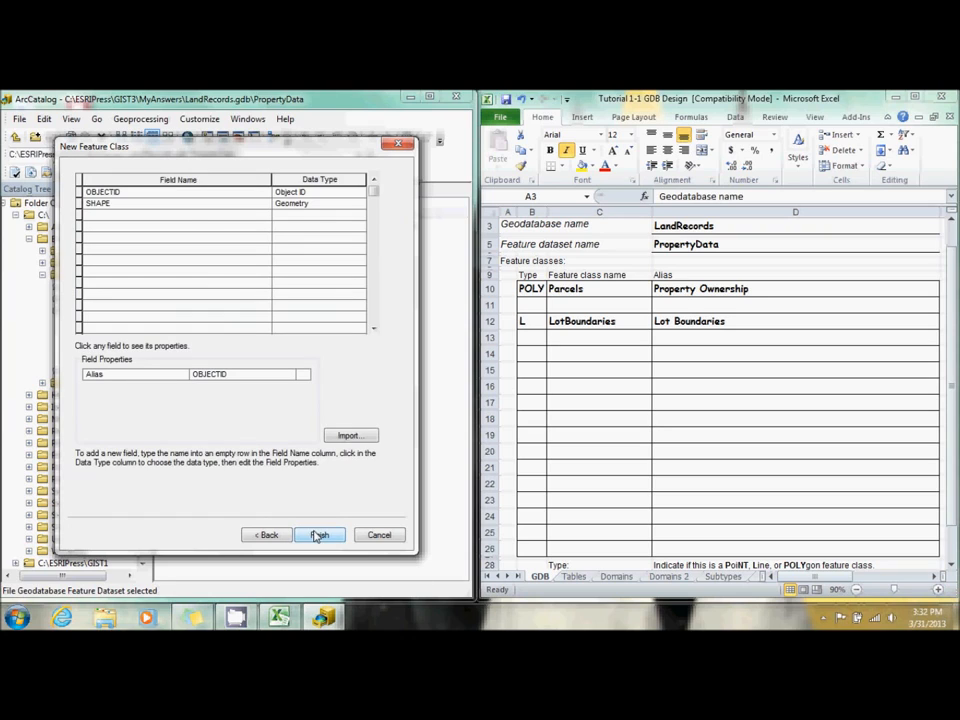
- Add a Text field named LineCode with the alias Line Code and null values disallowed, and finish creating the LotBoundaries feature class
{"action": "left_click", "coordinate": [178, 217]}
{"action": "type", "text": "L"}
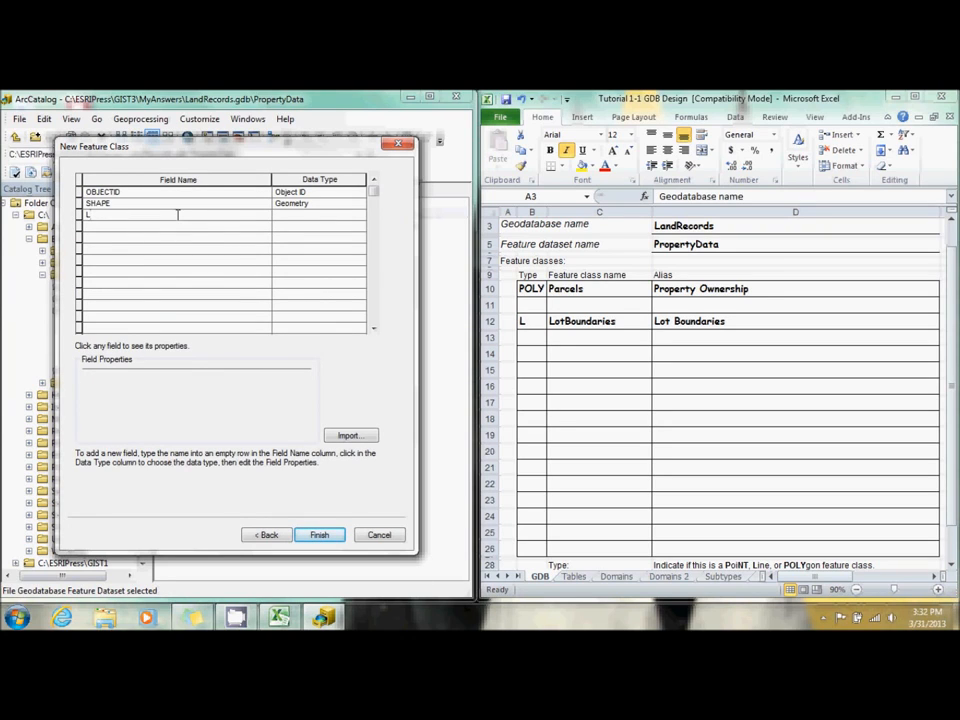
{"action": "type", "text": "ineCode"}
{"action": "left_click", "coordinate": [308, 217]}
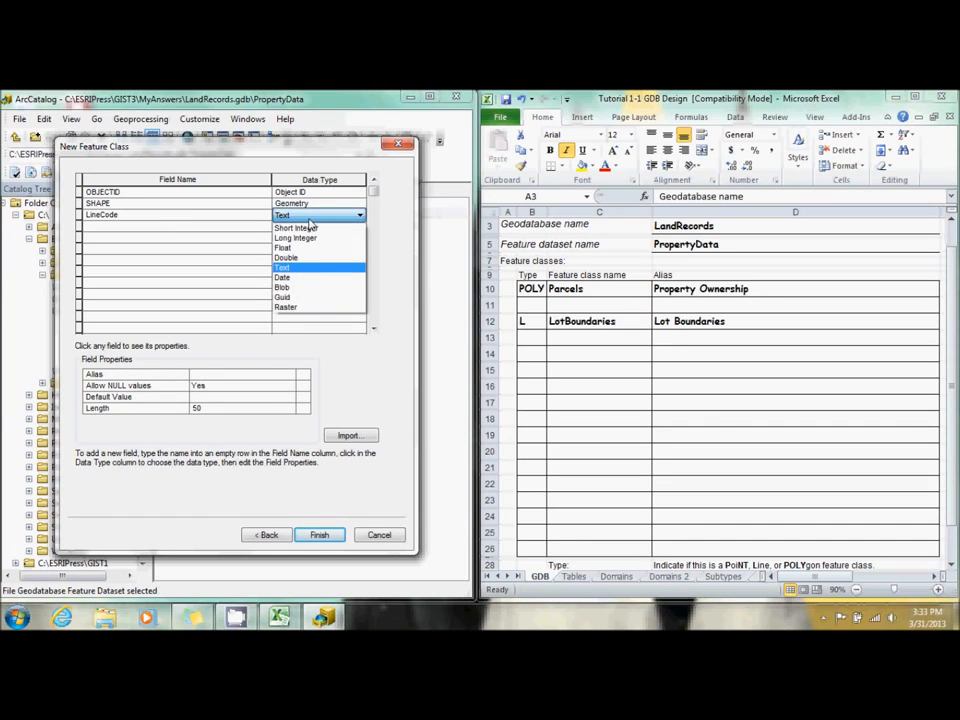
{"action": "left_click", "coordinate": [309, 220]}
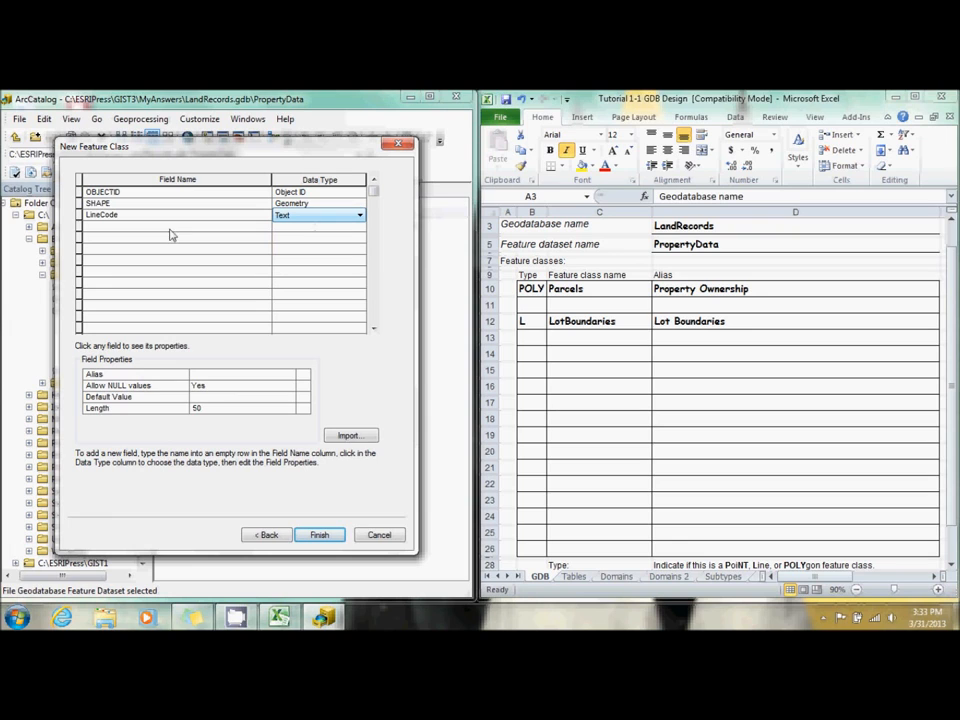
{"action": "left_click", "coordinate": [573, 578]}
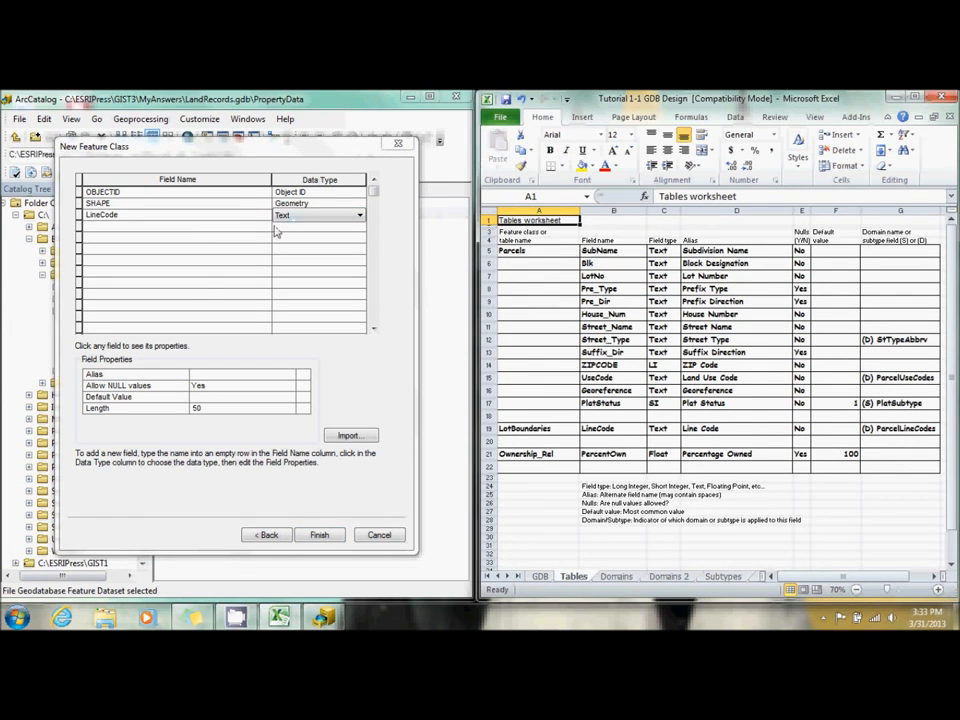
{"action": "left_click", "coordinate": [205, 387]}
{"action": "left_click", "coordinate": [205, 397]}
{"action": "left_click", "coordinate": [220, 374]}
{"action": "type", "text": "Line Code"}
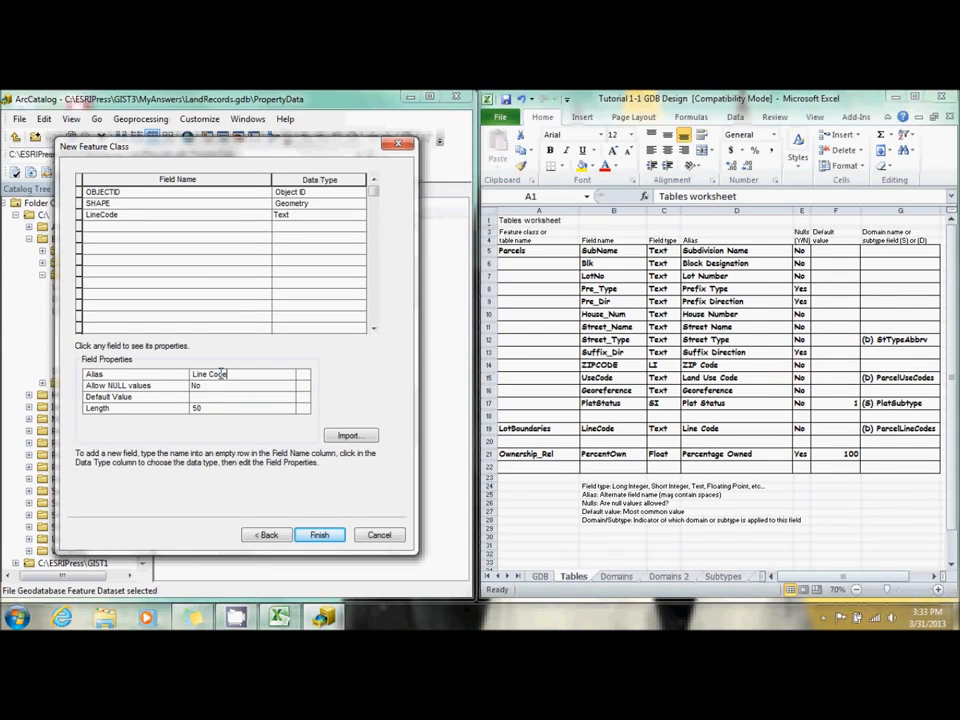
{"action": "left_click", "coordinate": [316, 536]}
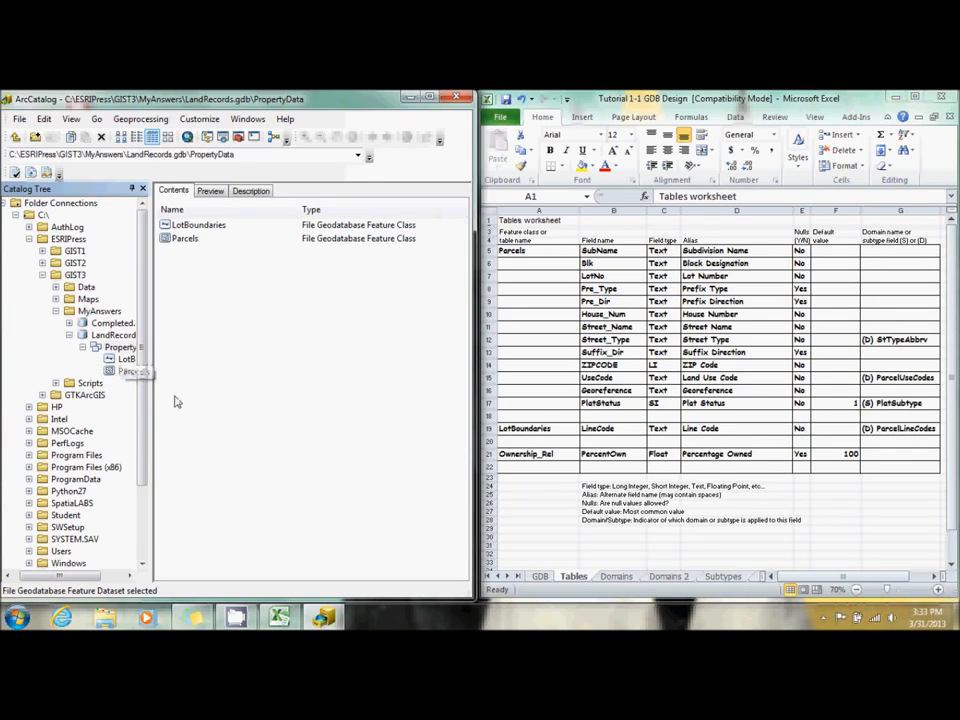
- Open the domain settings in the LandRecords geodatabase properties and add a domain named ParcelUseCodes
{"action": "left_click_drag", "start_coordinate": [87, 578], "coordinate": [122, 580]}
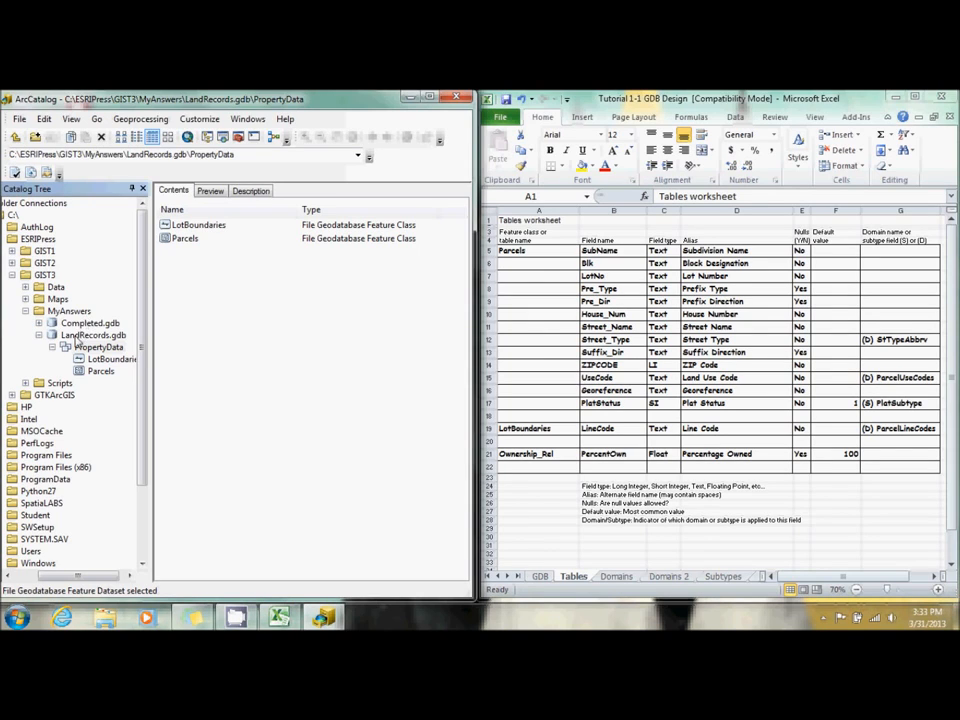
{"action": "right_click", "coordinate": [80, 335]}
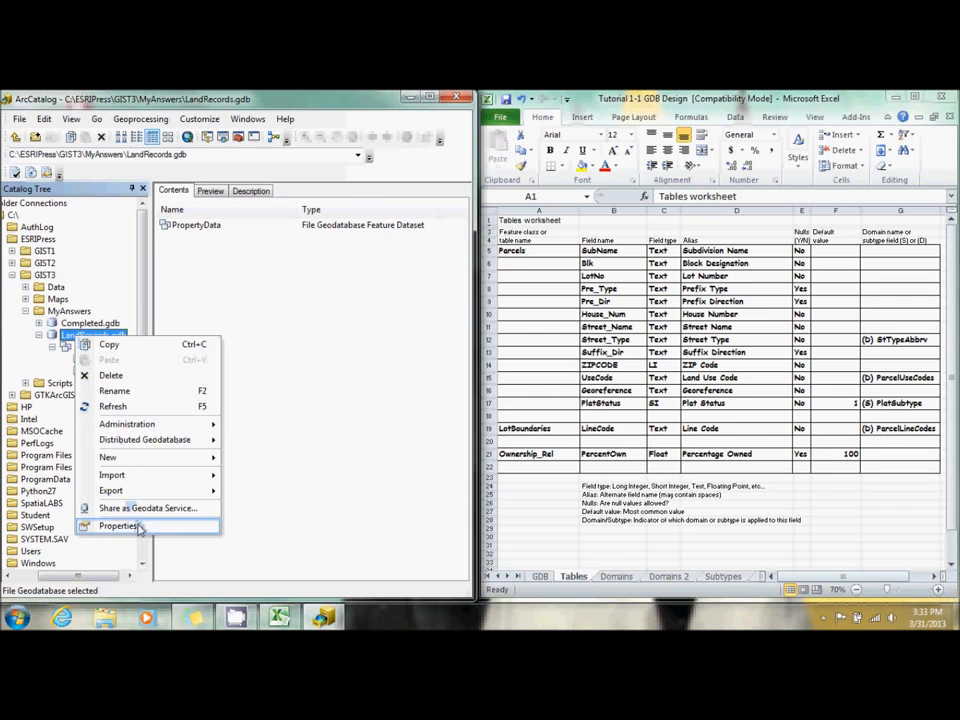
{"action": "left_click", "coordinate": [125, 525]}
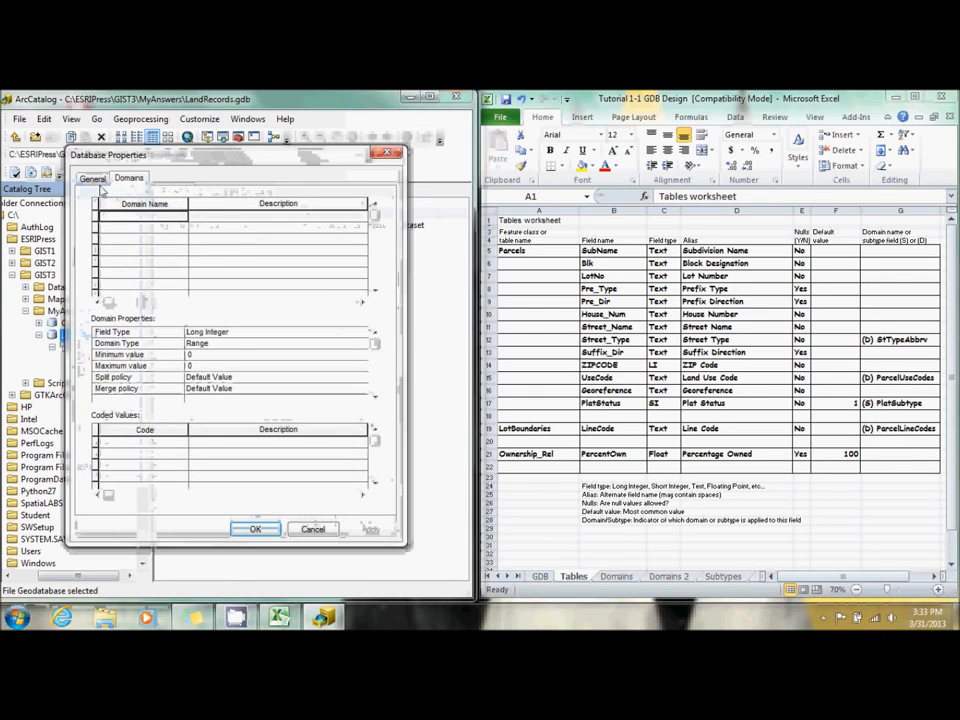
{"action": "left_click", "coordinate": [128, 179]}
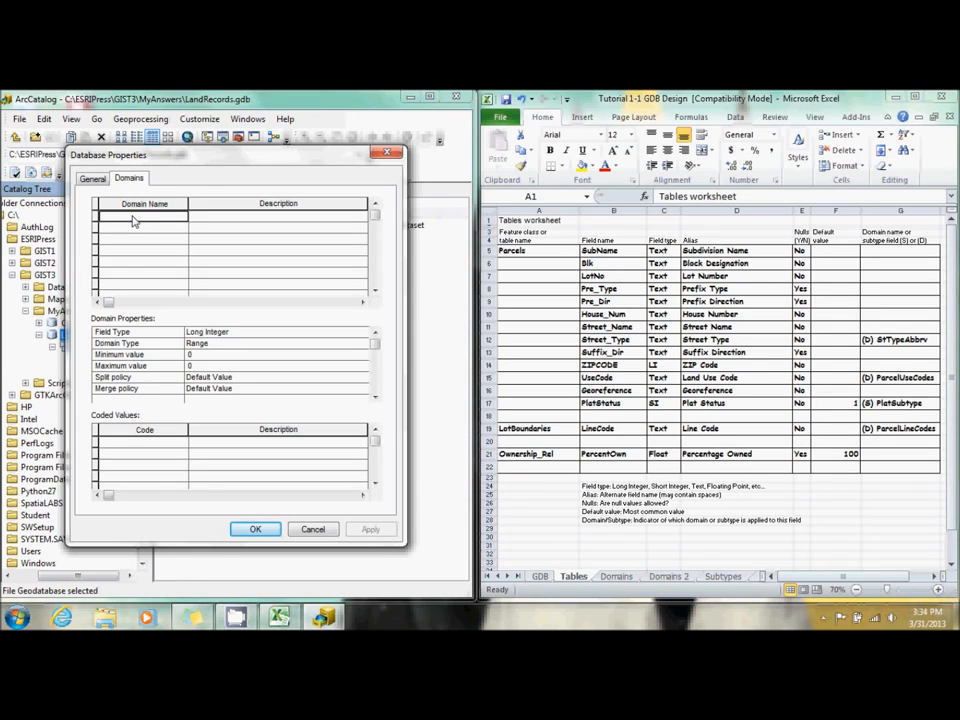
{"action": "type", "text": "Par"}
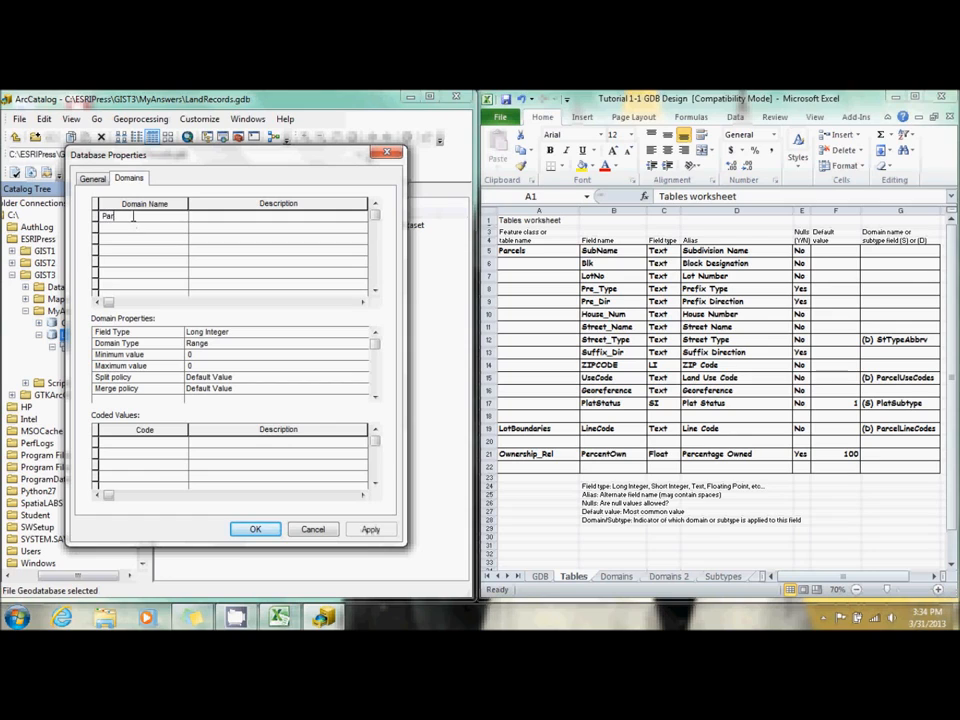
{"action": "type", "text": "celUseCodes"}
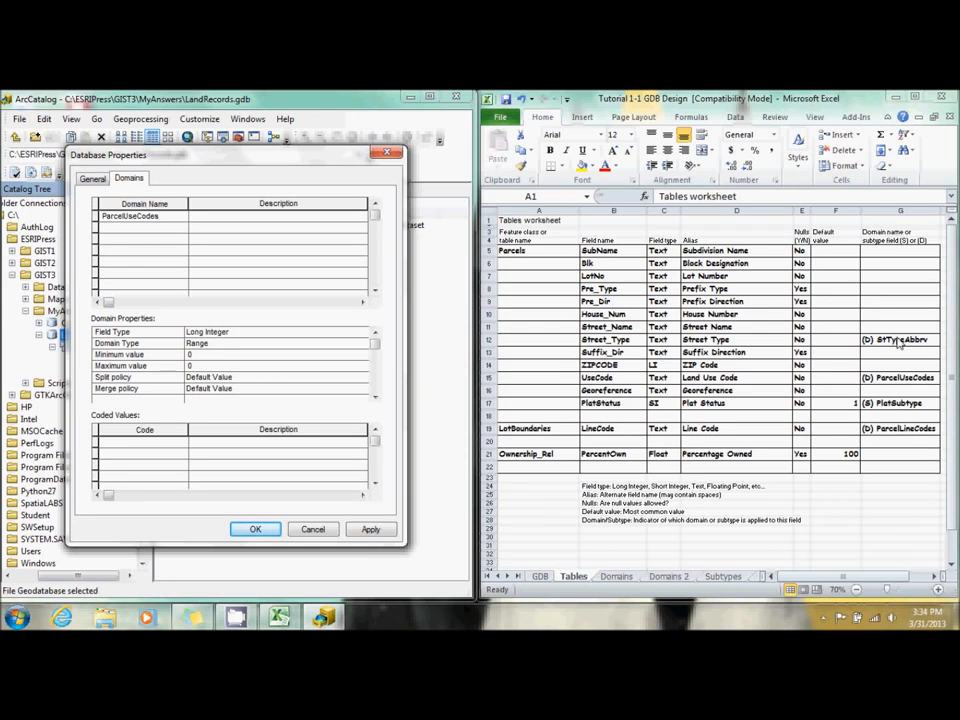
- Show the Domains worksheet of the Excel design workbook and reduce its zoom to 70% to fit the coded values
{"action": "left_click", "coordinate": [621, 591]}
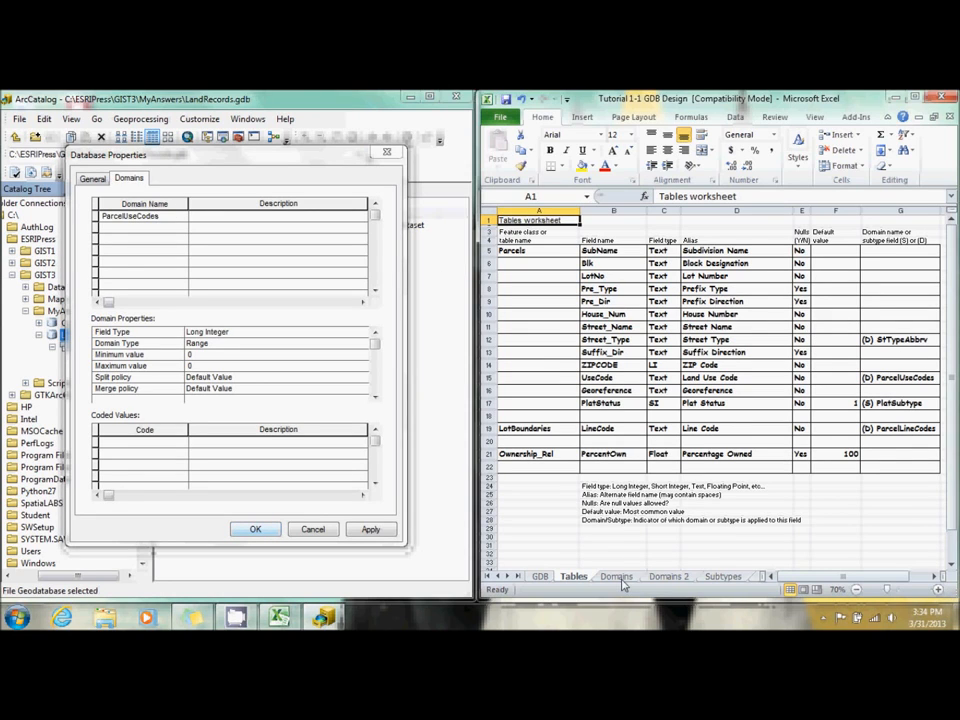
{"action": "left_click", "coordinate": [616, 576]}
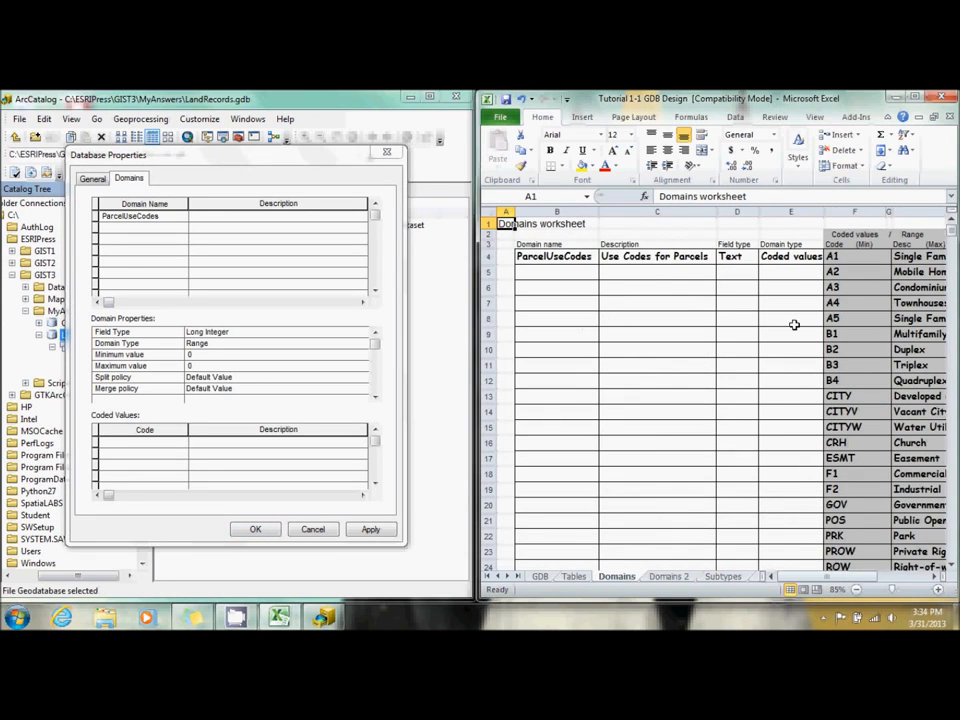
{"action": "left_click", "coordinate": [857, 590]}
{"action": "left_click", "coordinate": [857, 590]}
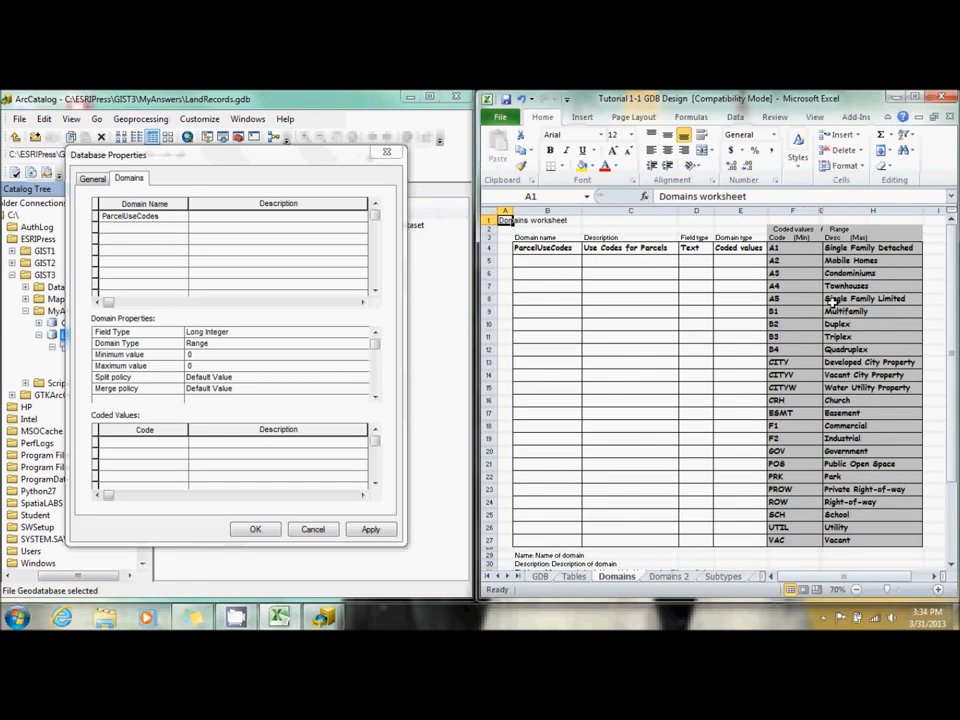
- Give the ParcelUseCodes domain the description Use Codes for Parcels, field type Text and domain type Coded Values
{"action": "left_click", "coordinate": [258, 216]}
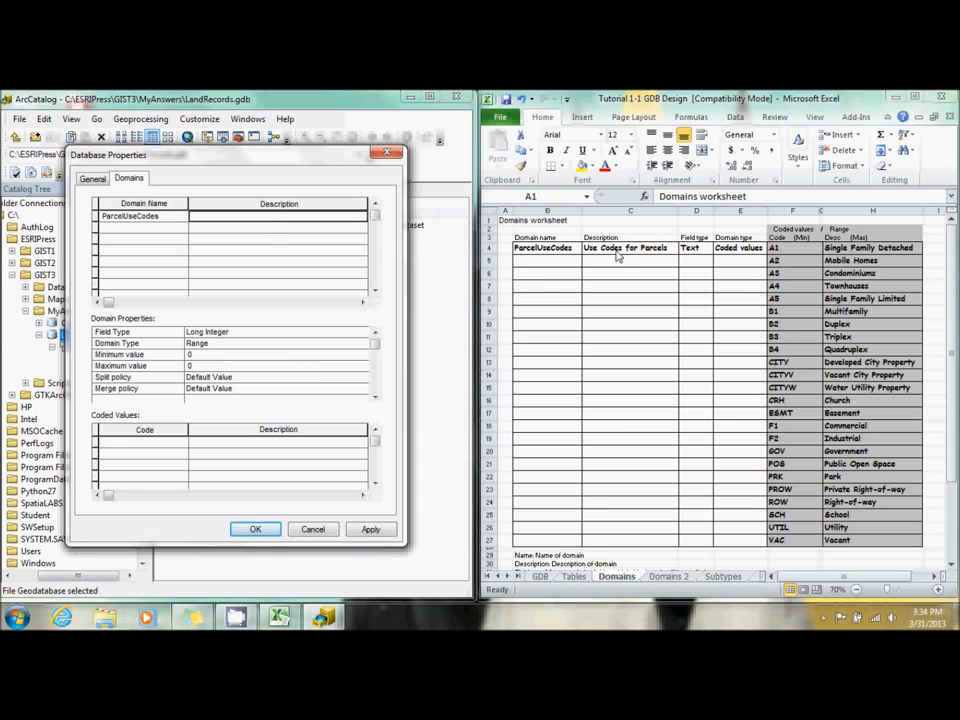
{"action": "type", "text": "Use "}
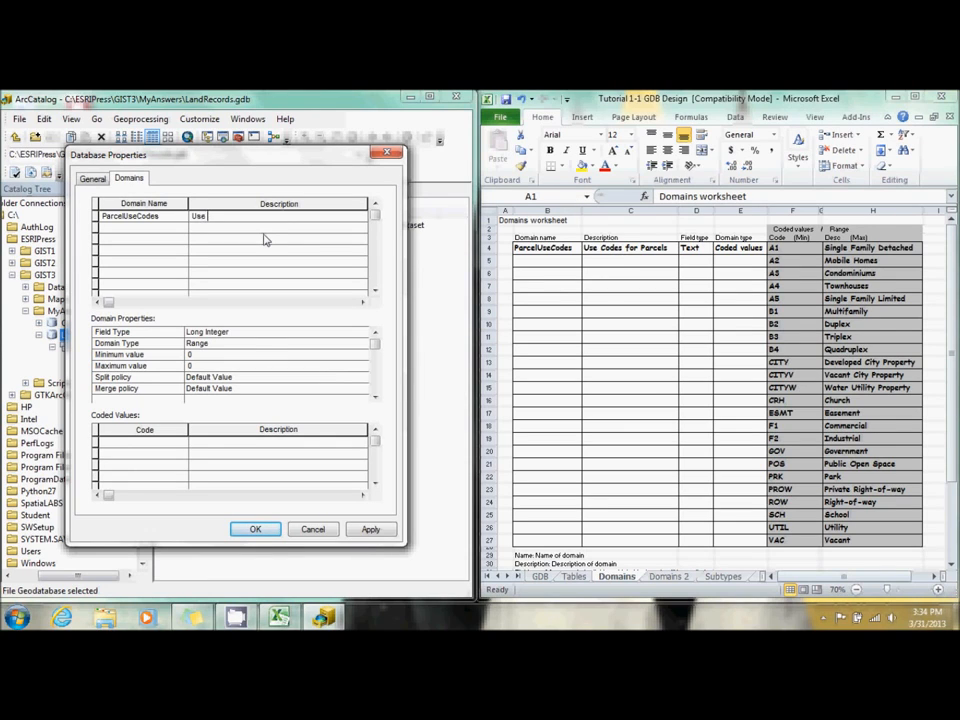
{"action": "type", "text": "Codes for Parcels"}
{"action": "left_click", "coordinate": [253, 334]}
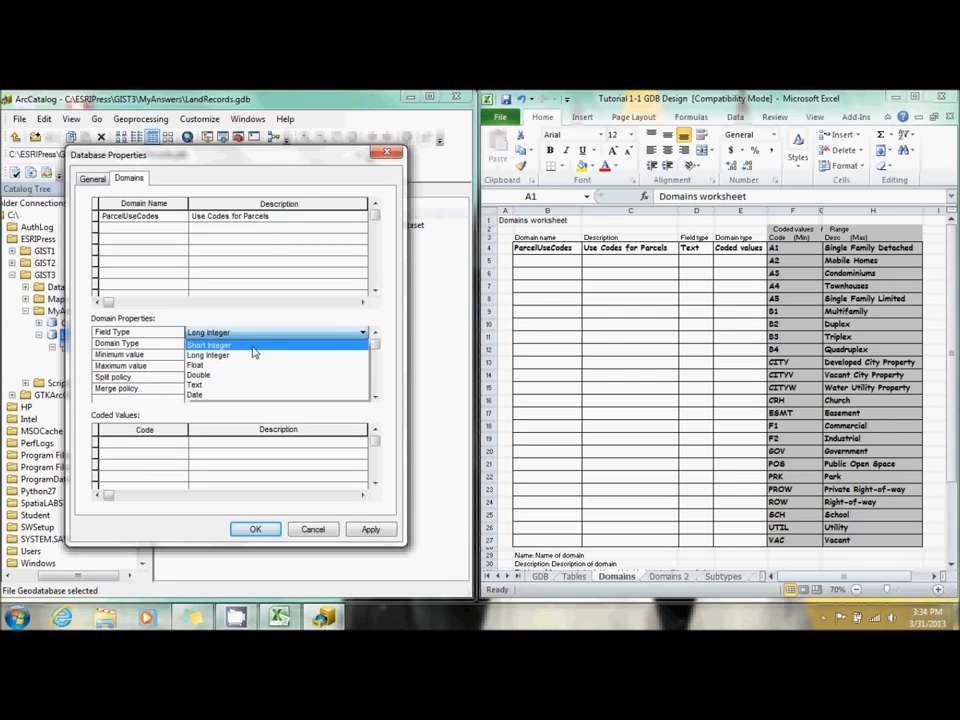
{"action": "left_click", "coordinate": [240, 386]}
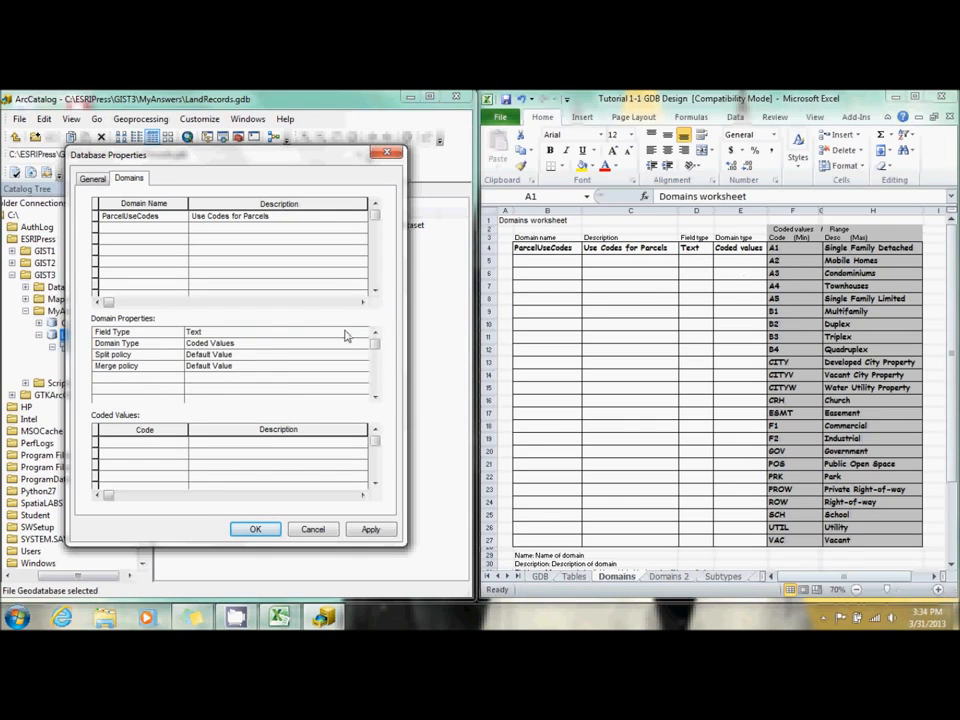
{"action": "left_click", "coordinate": [239, 345]}
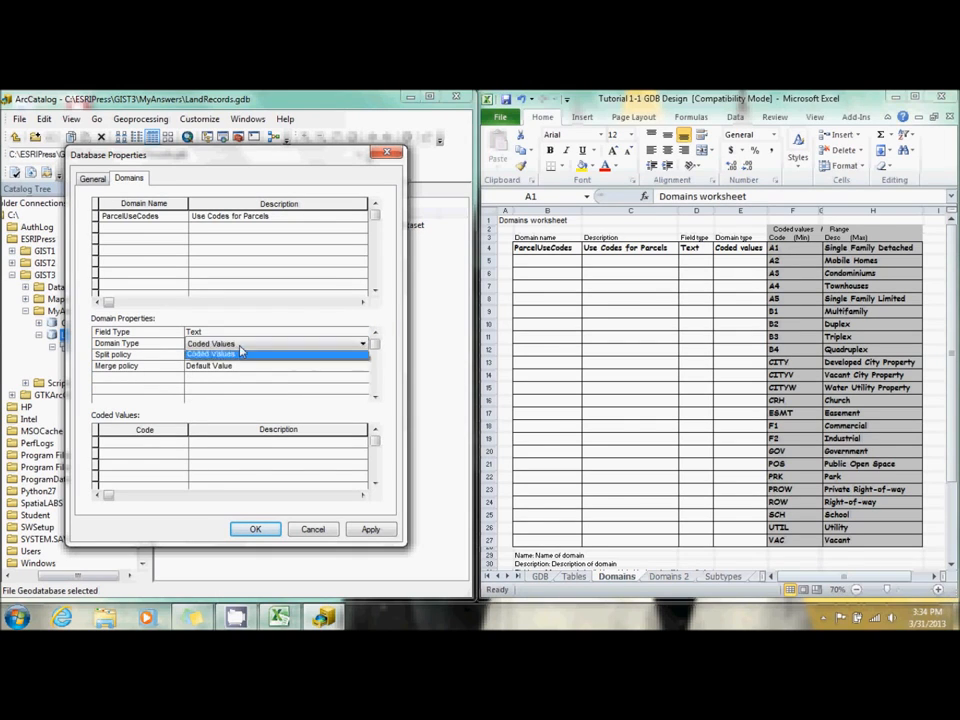
{"action": "left_click", "coordinate": [240, 353]}
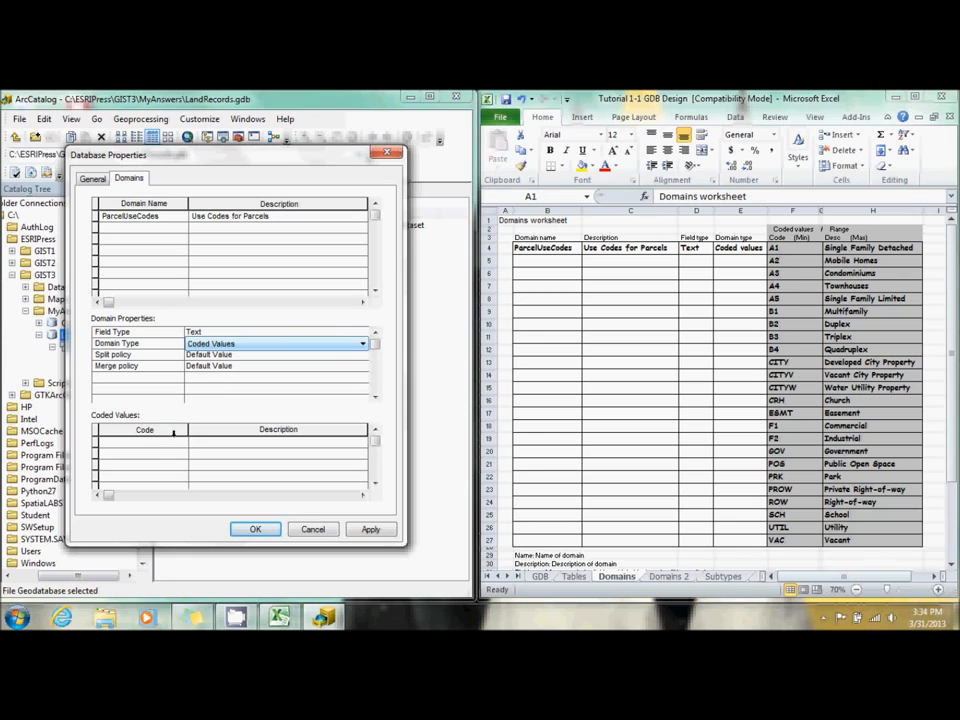
- Add the coded values A1 Single Family Detached and A2 Mobile Homes to the ParcelUseCodes domain
{"action": "left_click", "coordinate": [162, 440]}
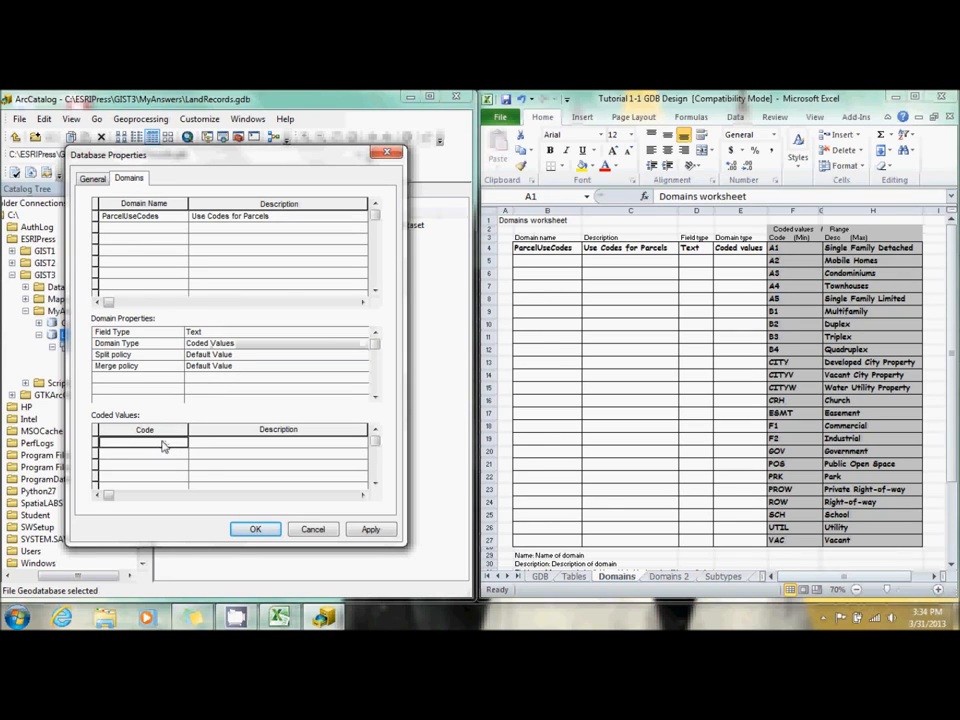
{"action": "type", "text": "A1"}
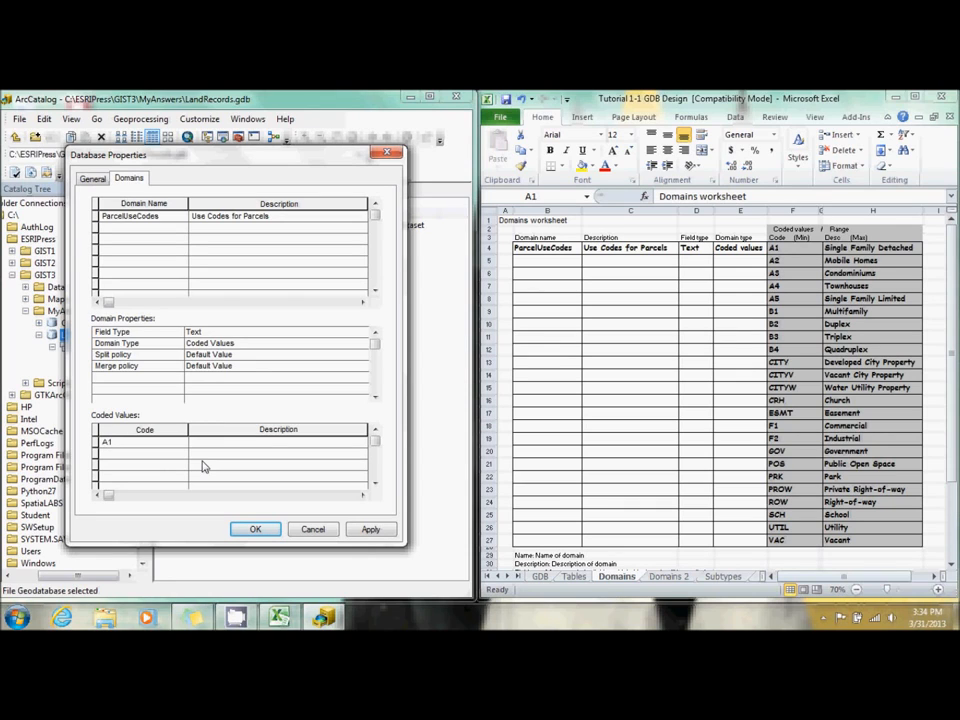
{"action": "key", "text": "Tab"}
{"action": "type", "text": "Single Family Detached"}
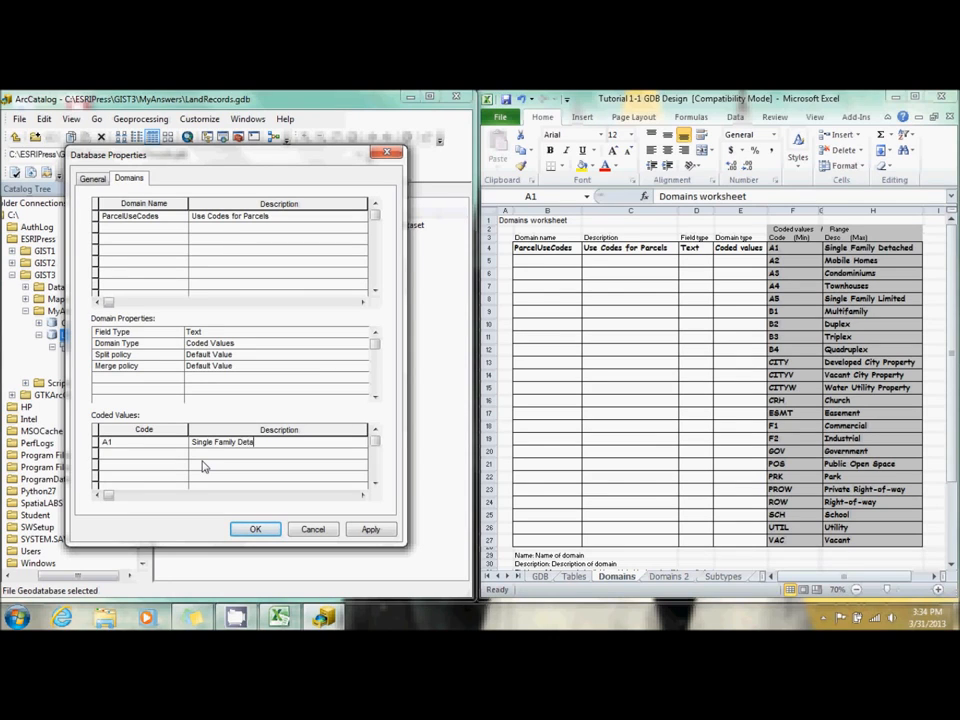
{"action": "key", "text": "Tab"}
{"action": "type", "text": "A2"}
{"action": "key", "text": "Tab"}
{"action": "type", "text": "Mobile Homes"}
{"action": "key", "text": "Tab"}
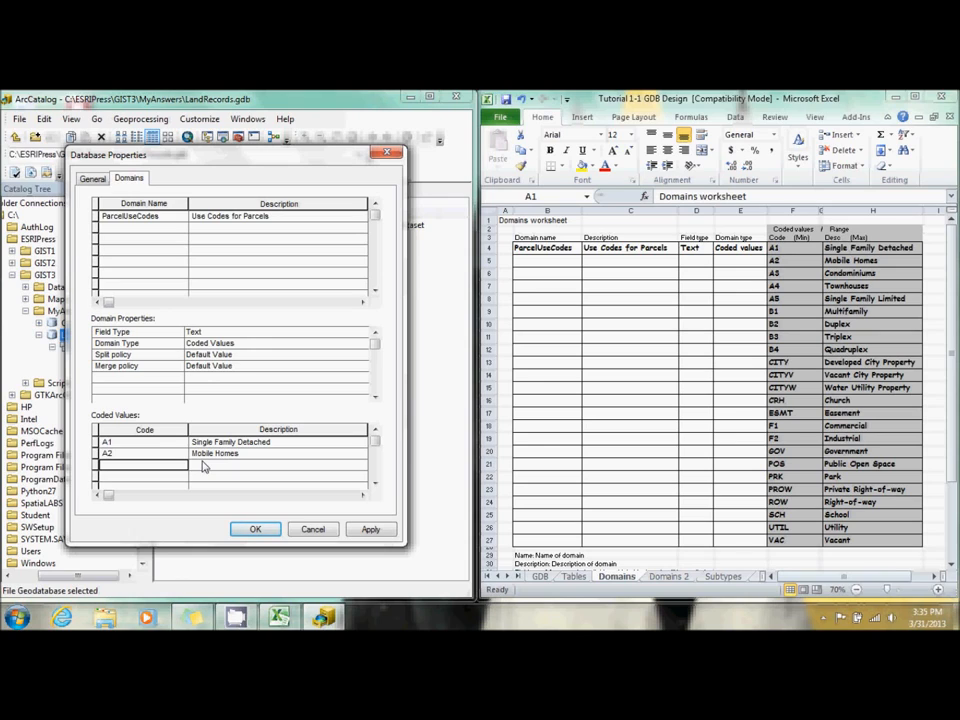
- Leave the third coded value row empty, apply the ParcelUseCodes domain and close the database properties
{"action": "type", "text": "A"}
{"action": "key", "text": "BackSpace"}
{"action": "key", "text": "BackSpace"}
{"action": "left_click", "coordinate": [372, 530]}
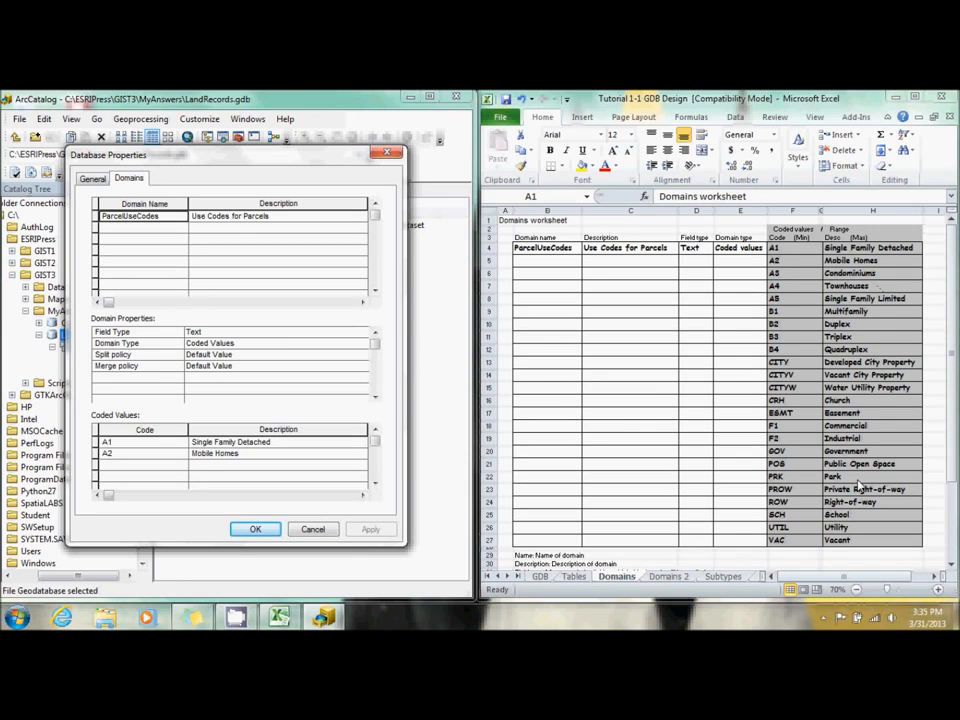
{"action": "left_click", "coordinate": [258, 530]}
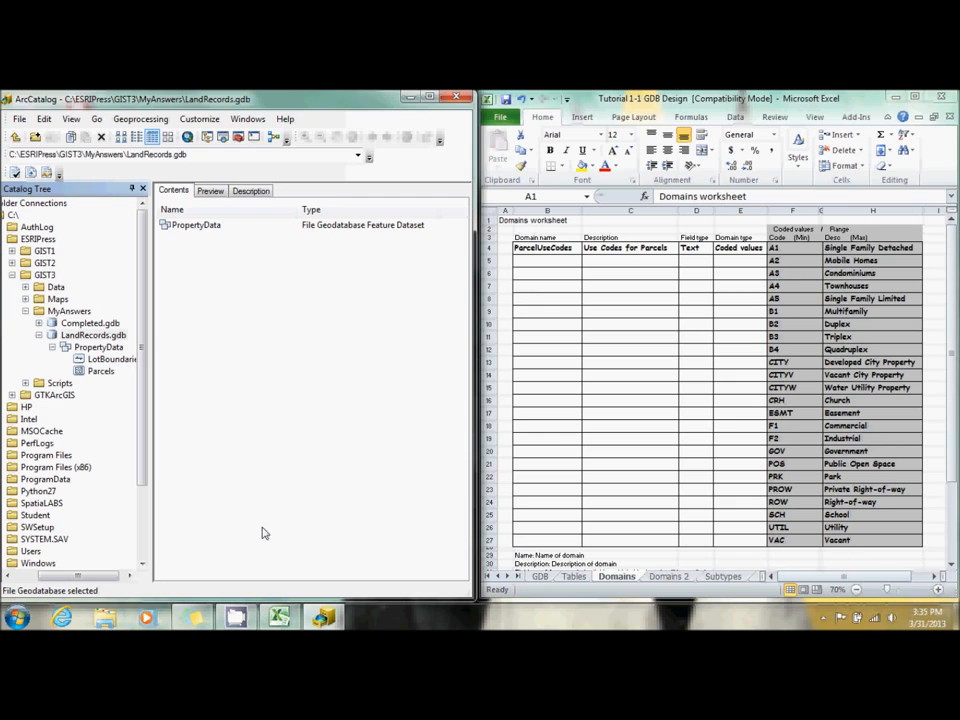
- Show the Domains 2 worksheet of the Excel design workbook and reduce its zoom to 70%
{"action": "right_click", "coordinate": [92, 336]}
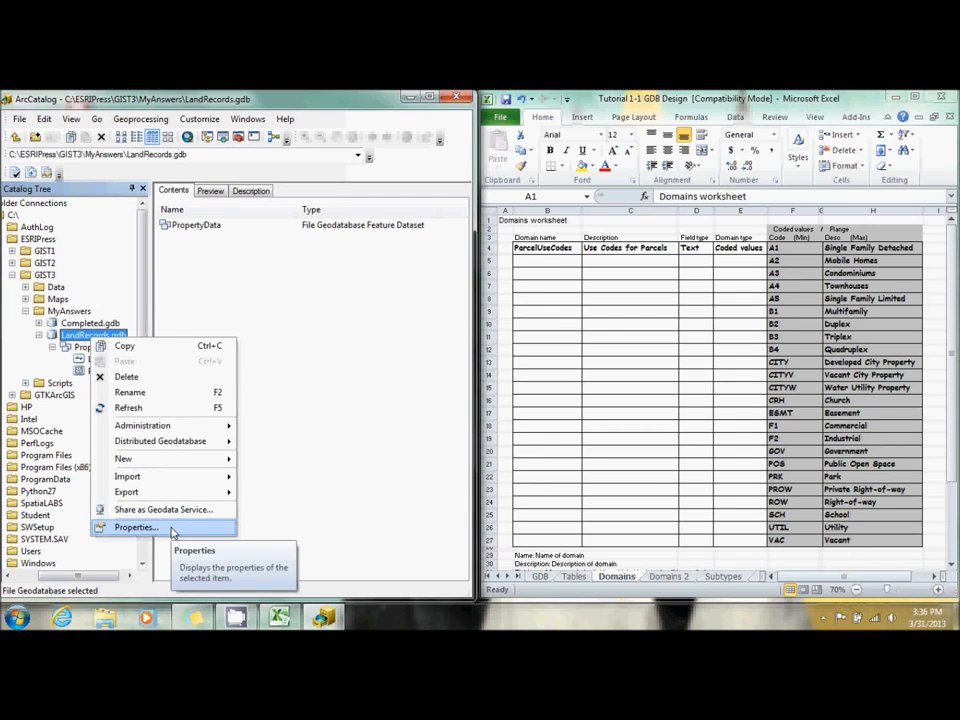
{"action": "left_click", "coordinate": [498, 440]}
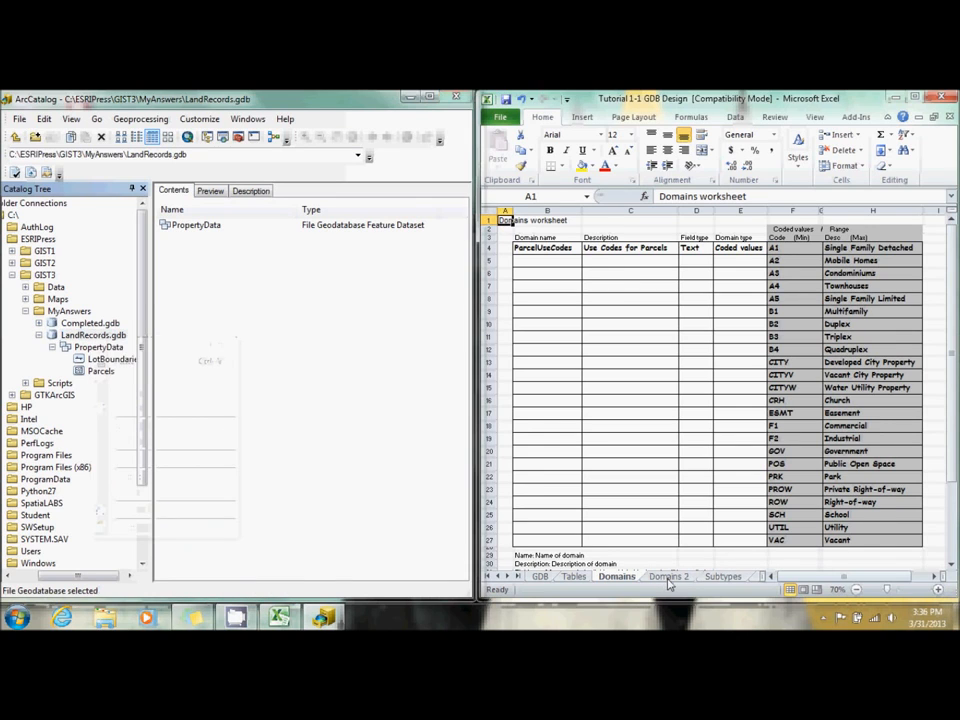
{"action": "left_click", "coordinate": [669, 577]}
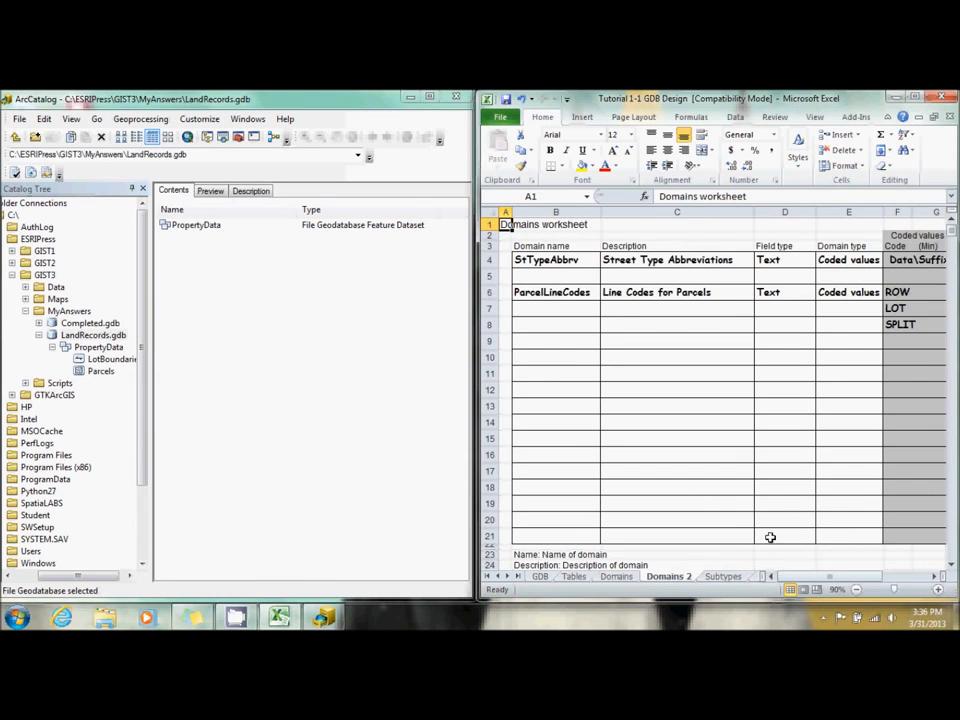
{"action": "left_click", "coordinate": [856, 590]}
{"action": "left_click", "coordinate": [856, 590]}
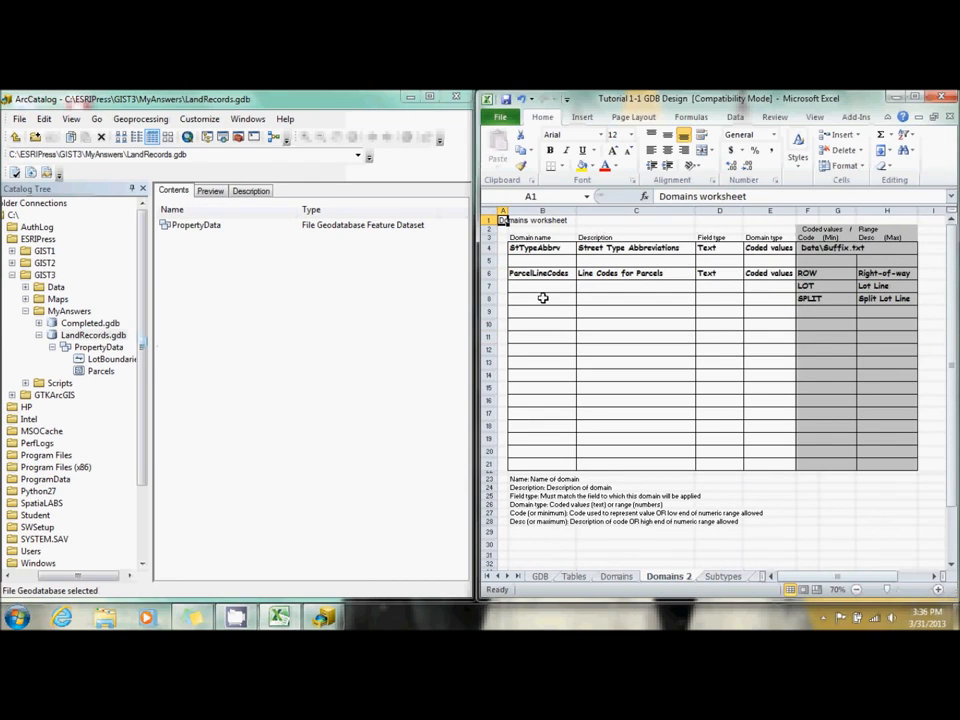
- In the LandRecords geodatabase properties, add a domain named ParcelLineCodes with the description Line Codes for Parcels and field type Text
{"action": "right_click", "coordinate": [96, 335]}
{"action": "left_click", "coordinate": [150, 524]}
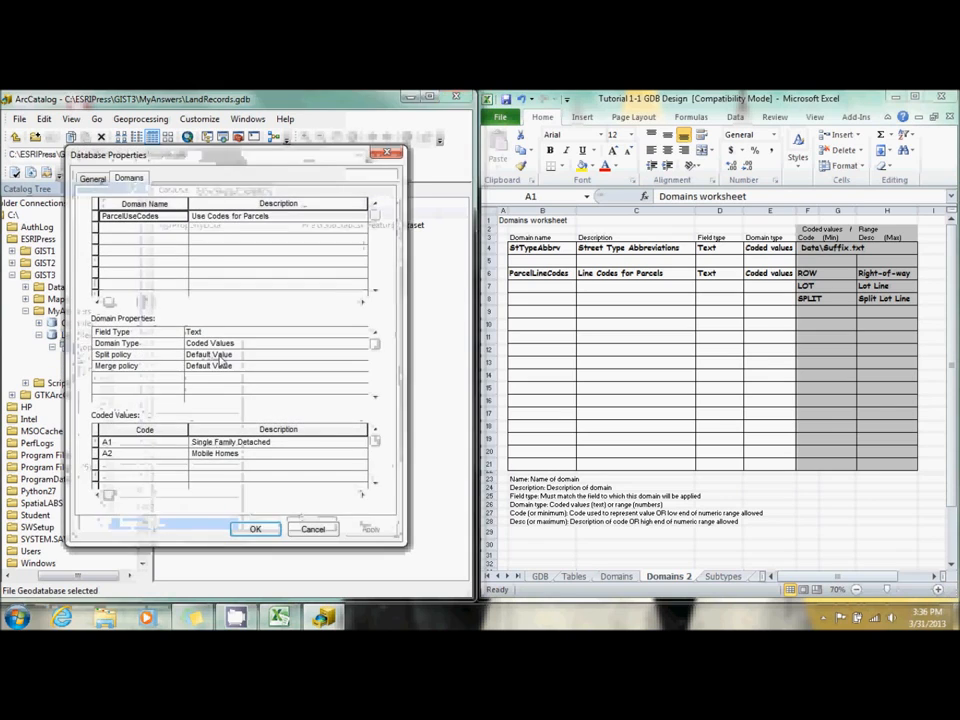
{"action": "left_click", "coordinate": [143, 229]}
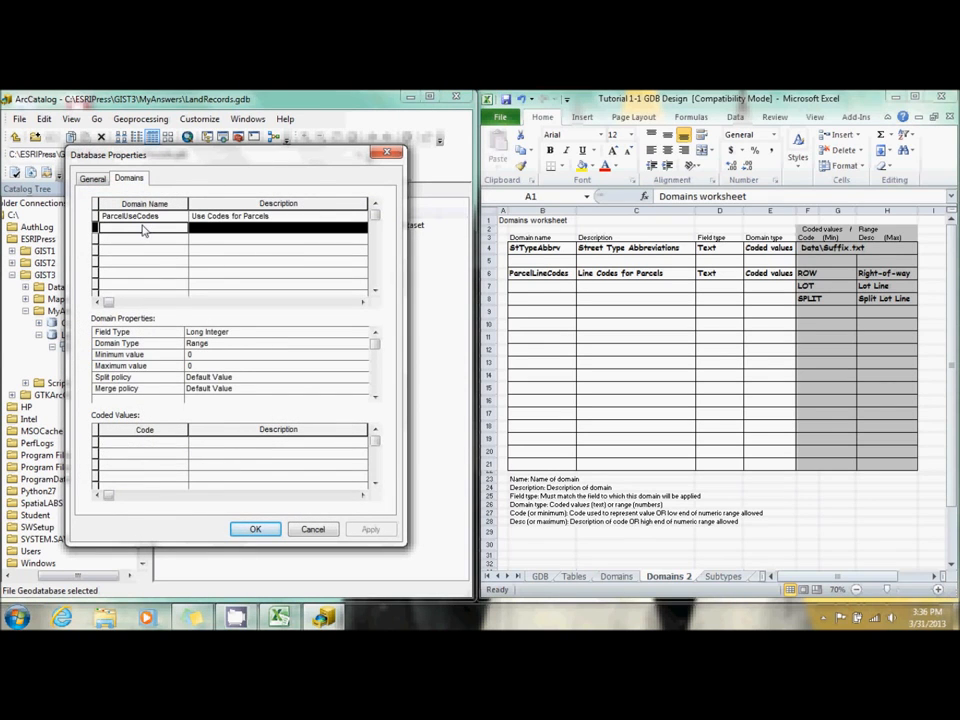
{"action": "type", "text": "Parce"}
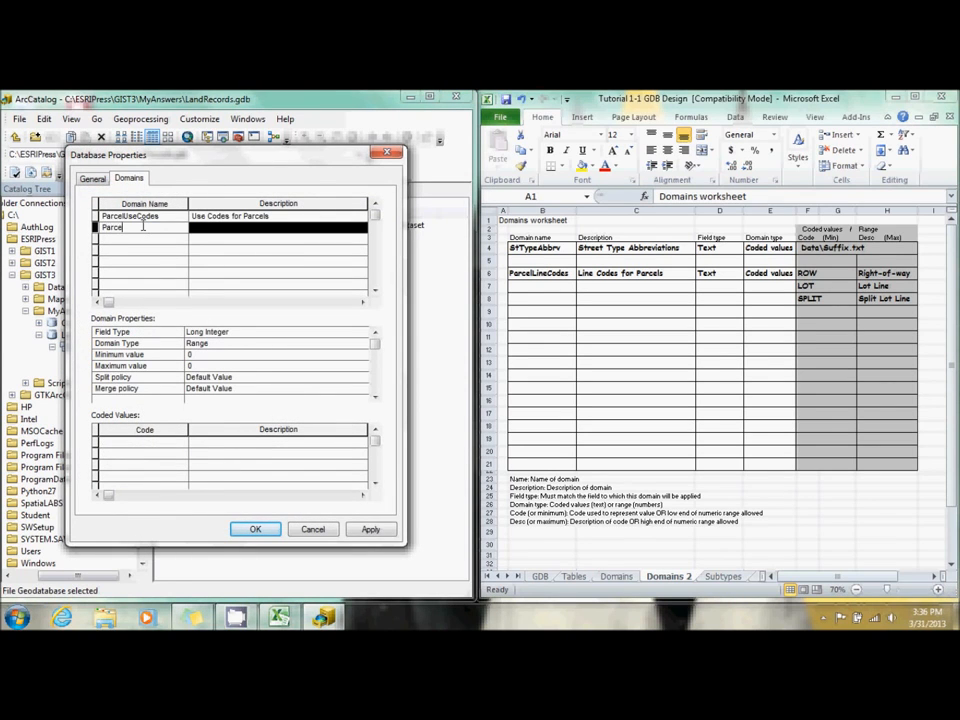
{"action": "type", "text": "lLineCodes"}
{"action": "key", "text": "Tab"}
{"action": "type", "text": "Line Code"}
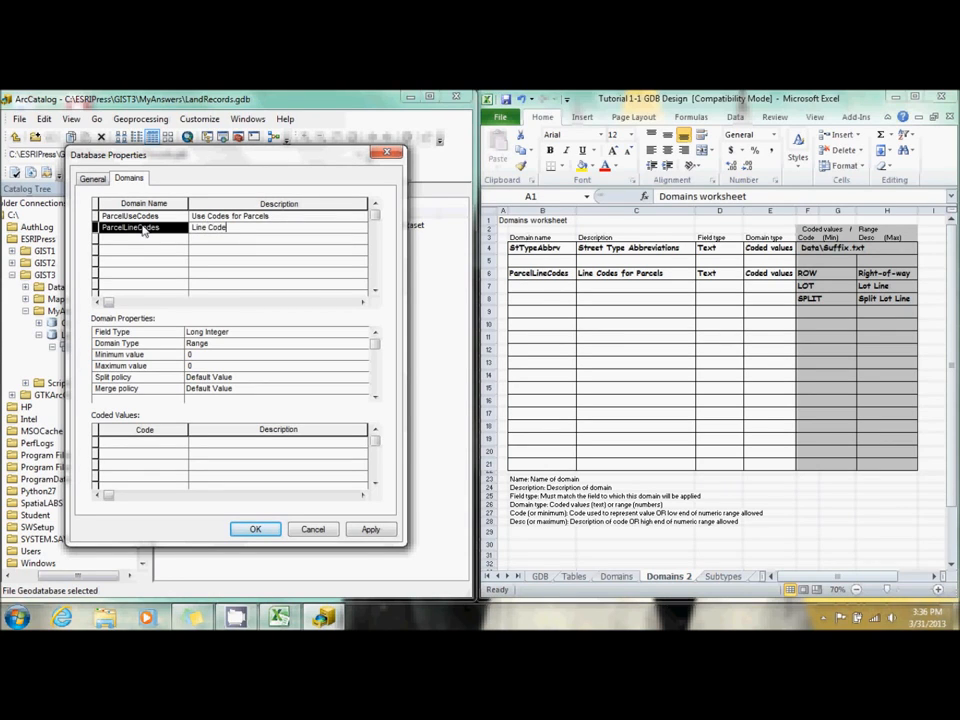
{"action": "type", "text": "s for Parcels"}
{"action": "left_click", "coordinate": [235, 333]}
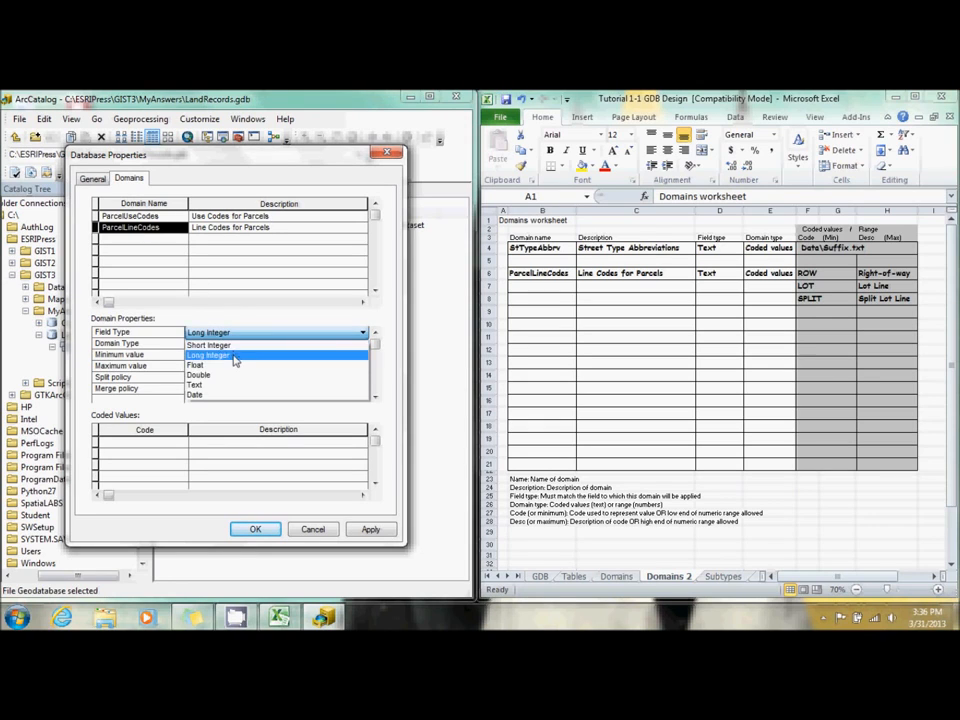
{"action": "left_click", "coordinate": [228, 385]}
- Add the coded values ROW Right-of-way and LOT Lot Line to the ParcelLineCodes domain
{"action": "left_click", "coordinate": [167, 443]}
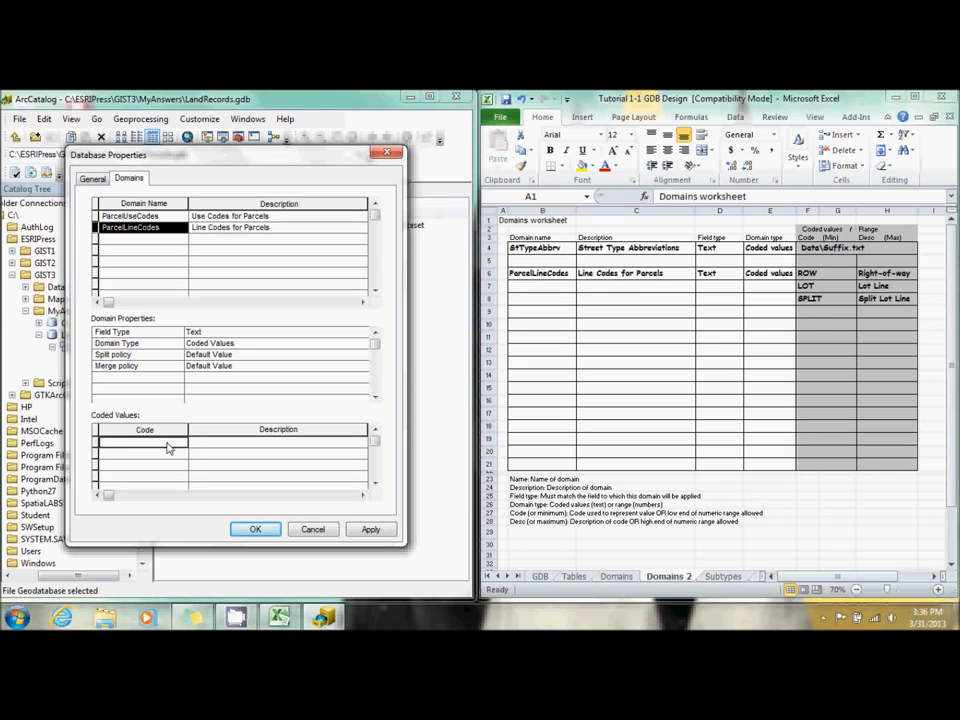
{"action": "type", "text": "ROW"}
{"action": "key", "text": "Tab"}
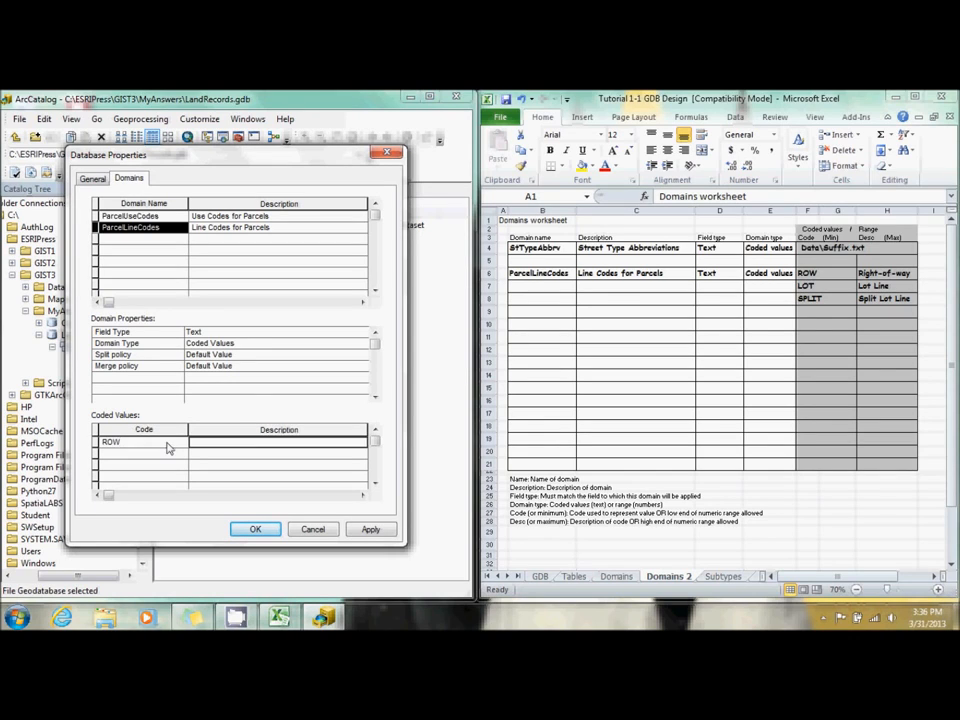
{"action": "type", "text": "Rig"}
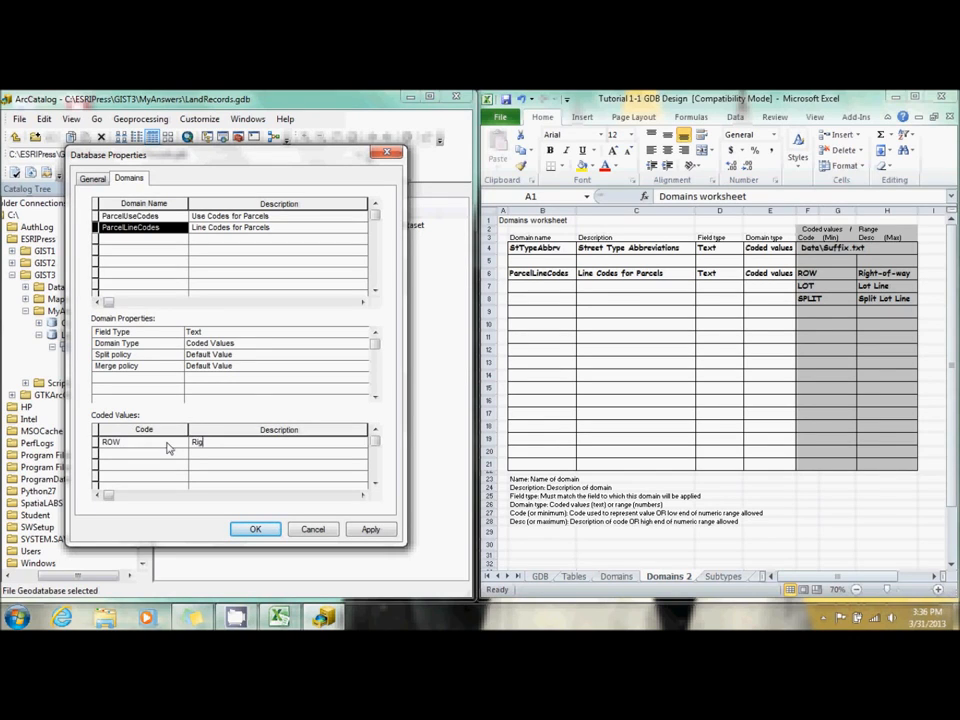
{"action": "type", "text": "ht-of-way"}
{"action": "key", "text": "Tab"}
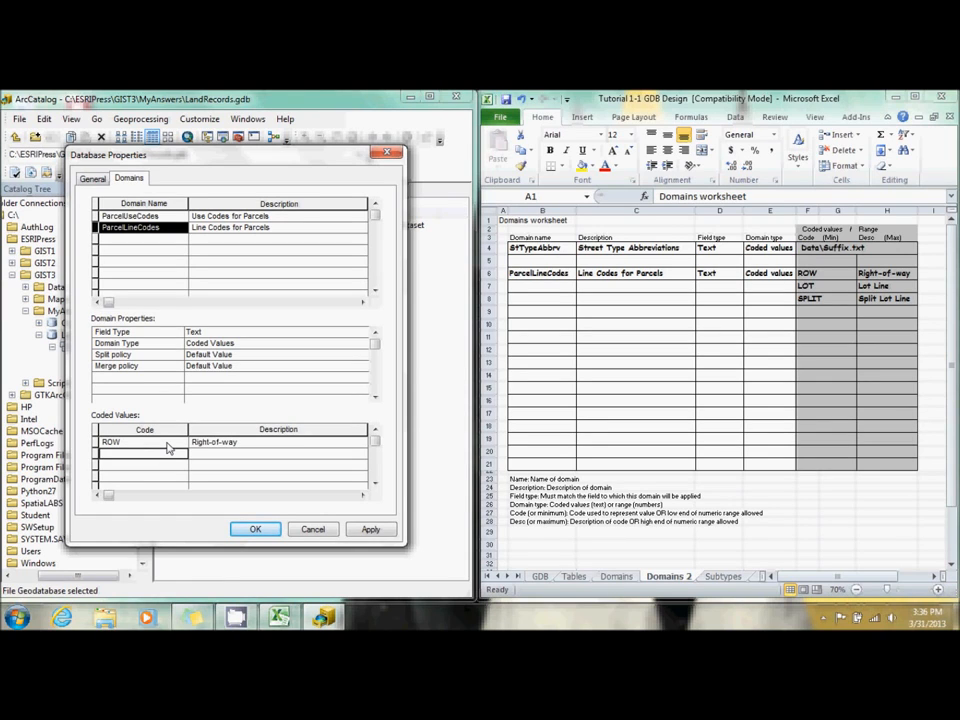
{"action": "type", "text": "LOT"}
{"action": "key", "text": "Tab"}
{"action": "type", "text": "Lot Line"}
{"action": "key", "text": "Tab"}
- Add the coded value SPLIT Split Lot Line to ParcelLineCodes, then apply the domain and close the database properties
{"action": "type", "text": "SPLIT"}
{"action": "key", "text": "Tab"}
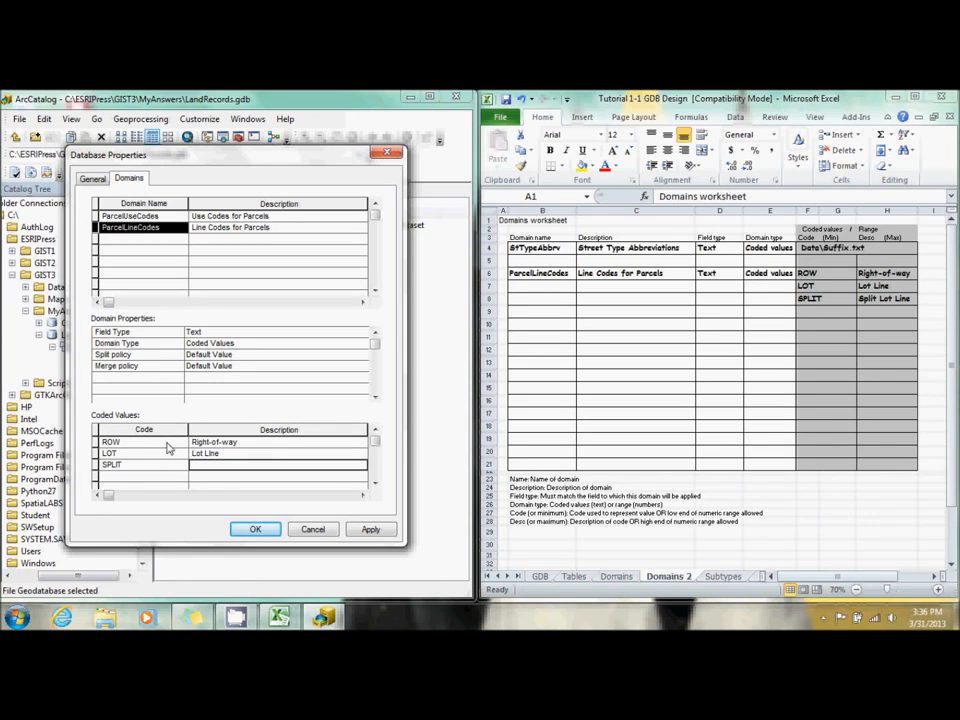
{"action": "type", "text": "Split Lot Li"}
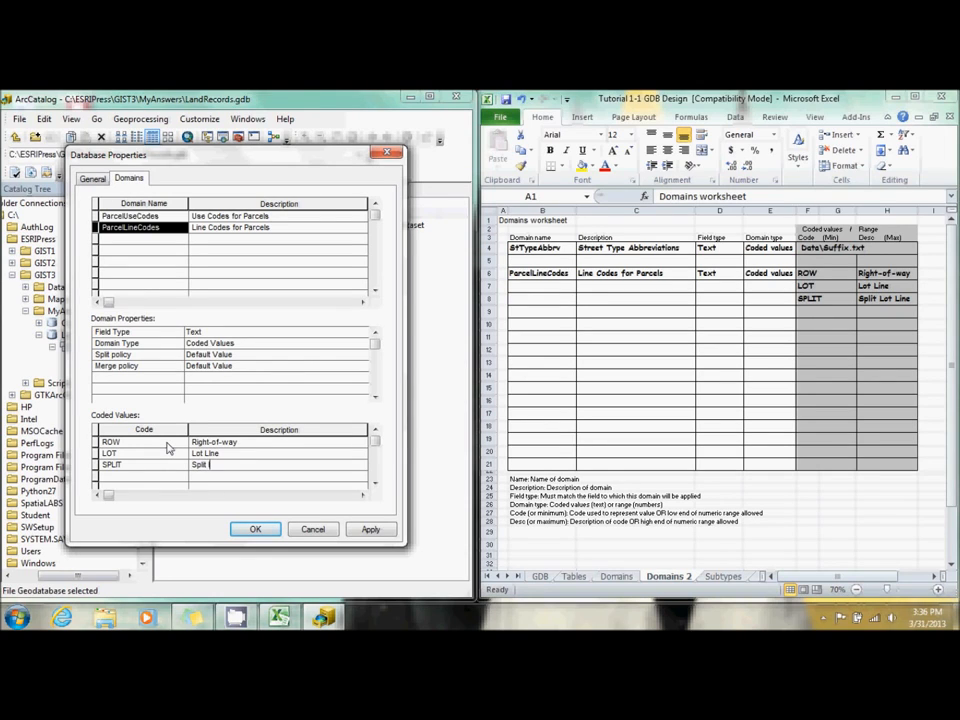
{"action": "type", "text": "ne"}
{"action": "left_click", "coordinate": [369, 527]}
{"action": "left_click", "coordinate": [256, 529]}
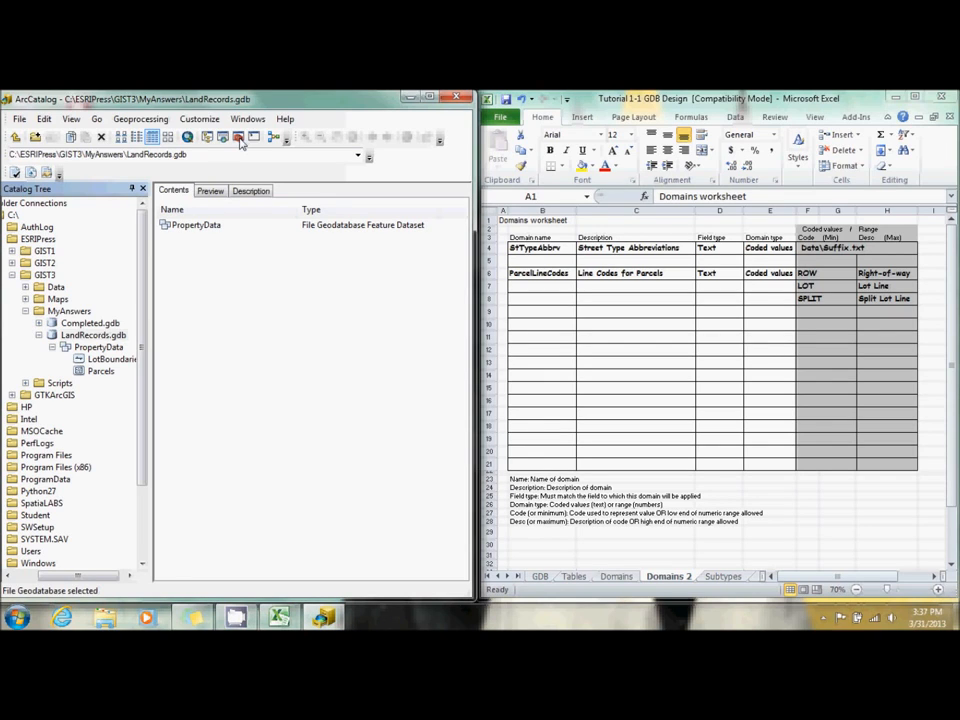
- Open the Table To Domain tool from the Domains toolset of the Data Management Tools in ArcToolbox
{"action": "left_click", "coordinate": [239, 138]}
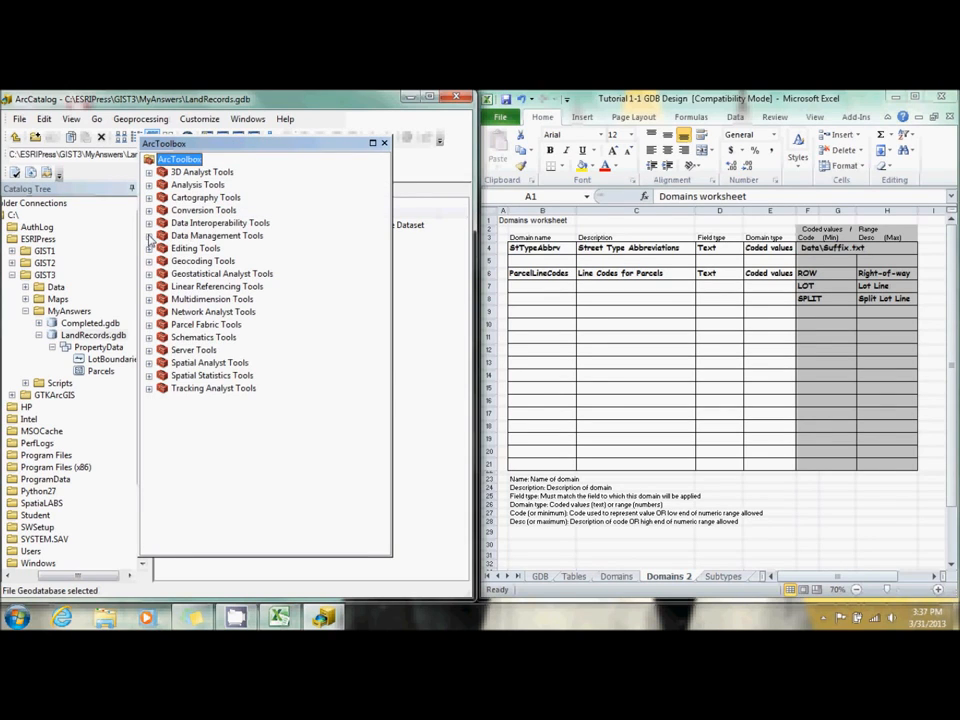
{"action": "left_click", "coordinate": [149, 236]}
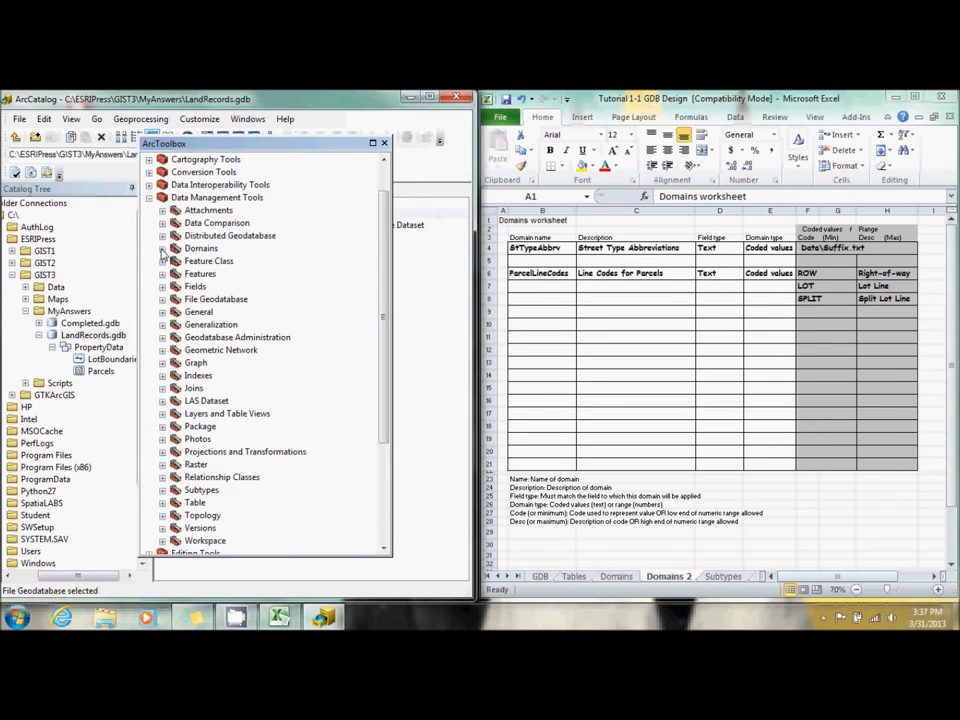
{"action": "left_click", "coordinate": [162, 248]}
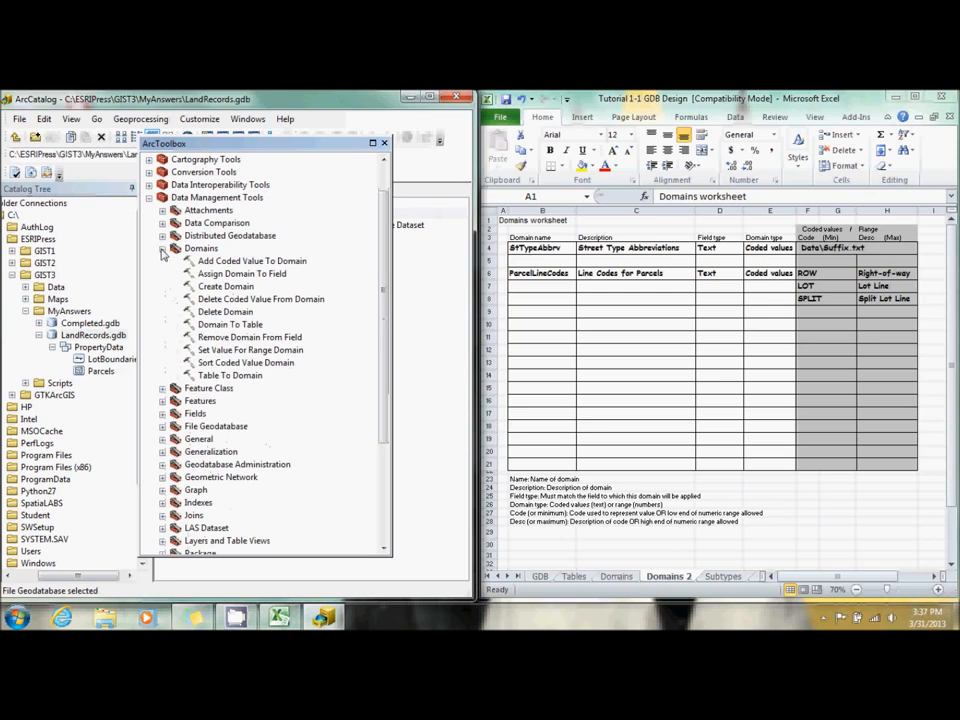
{"action": "left_click", "coordinate": [227, 376]}
{"action": "double_click", "coordinate": [227, 376]}
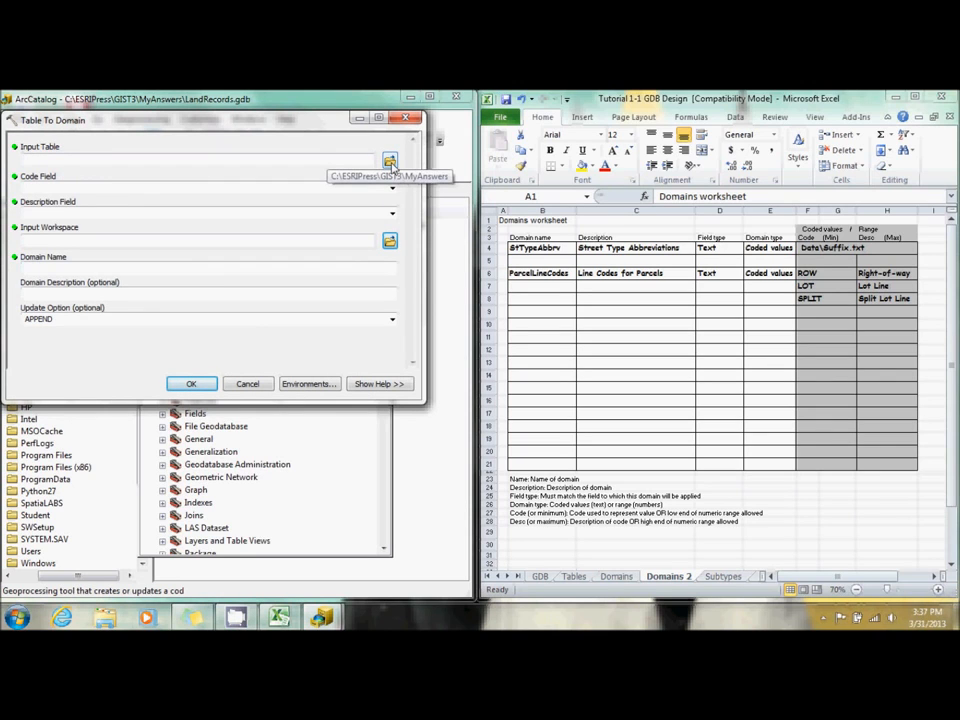
- Set Suffix.txt from the GIST3 Data folder as the input table of the Table To Domain tool
{"action": "left_click", "coordinate": [390, 162]}
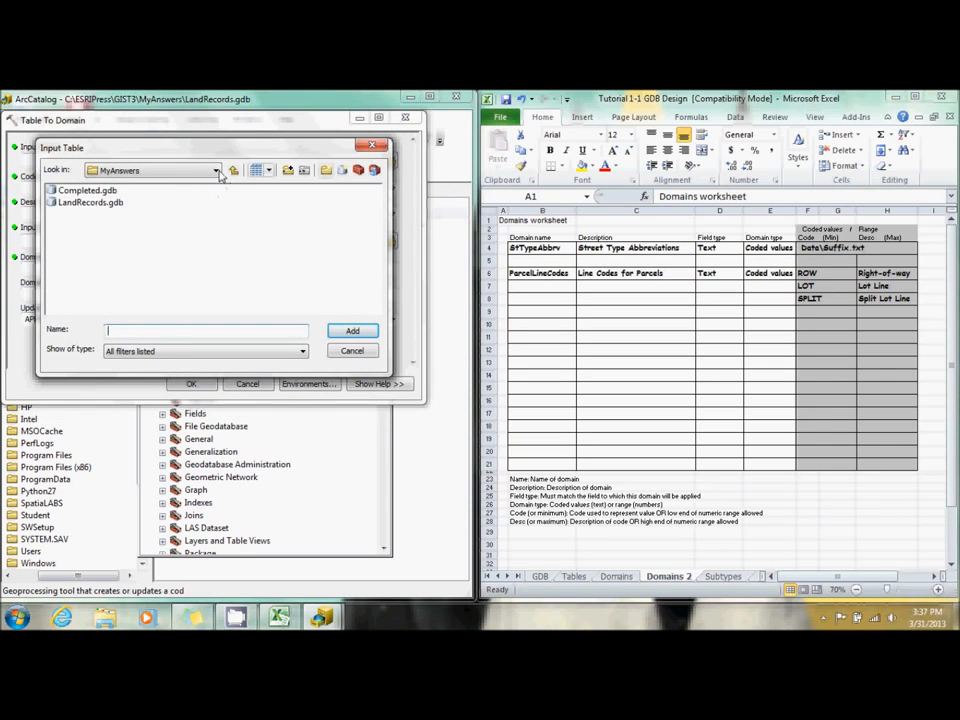
{"action": "left_click", "coordinate": [216, 170]}
{"action": "left_click", "coordinate": [188, 222]}
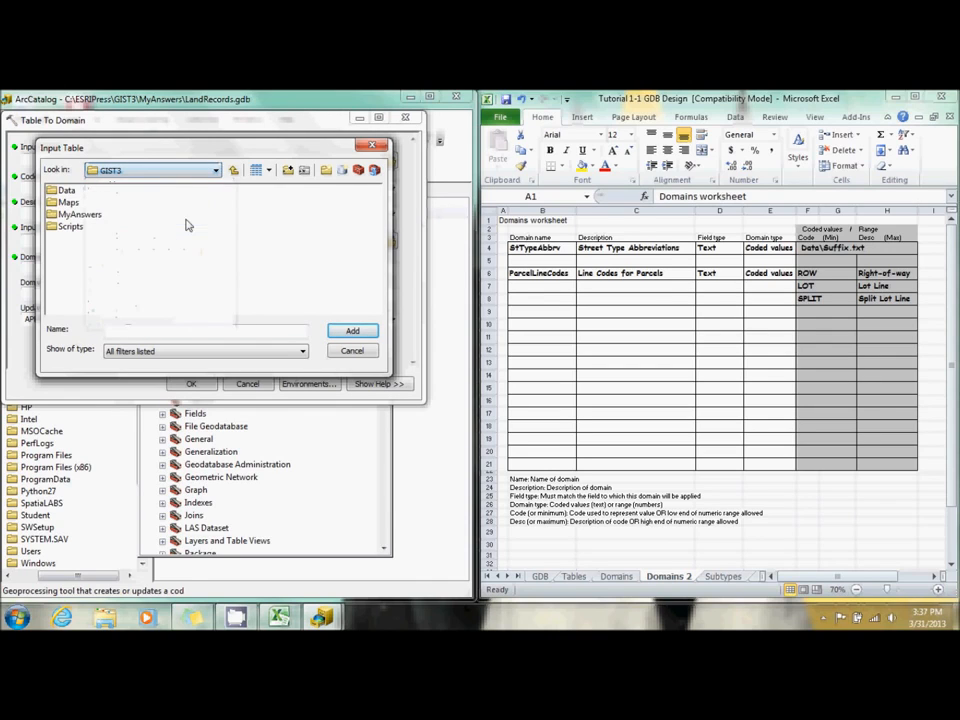
{"action": "double_click", "coordinate": [66, 190]}
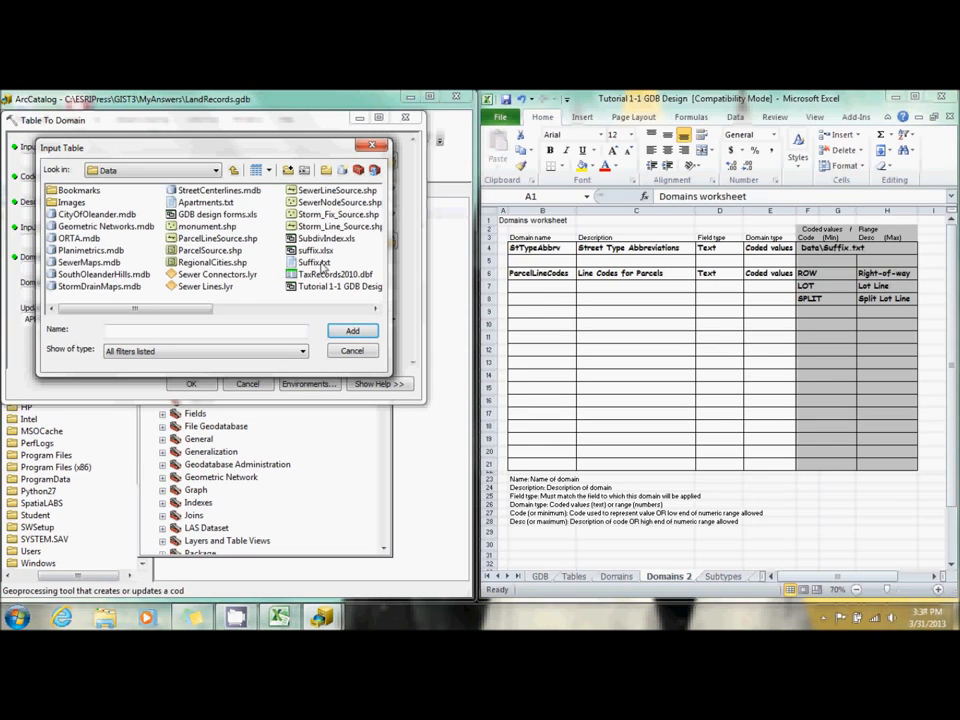
{"action": "left_click", "coordinate": [313, 262]}
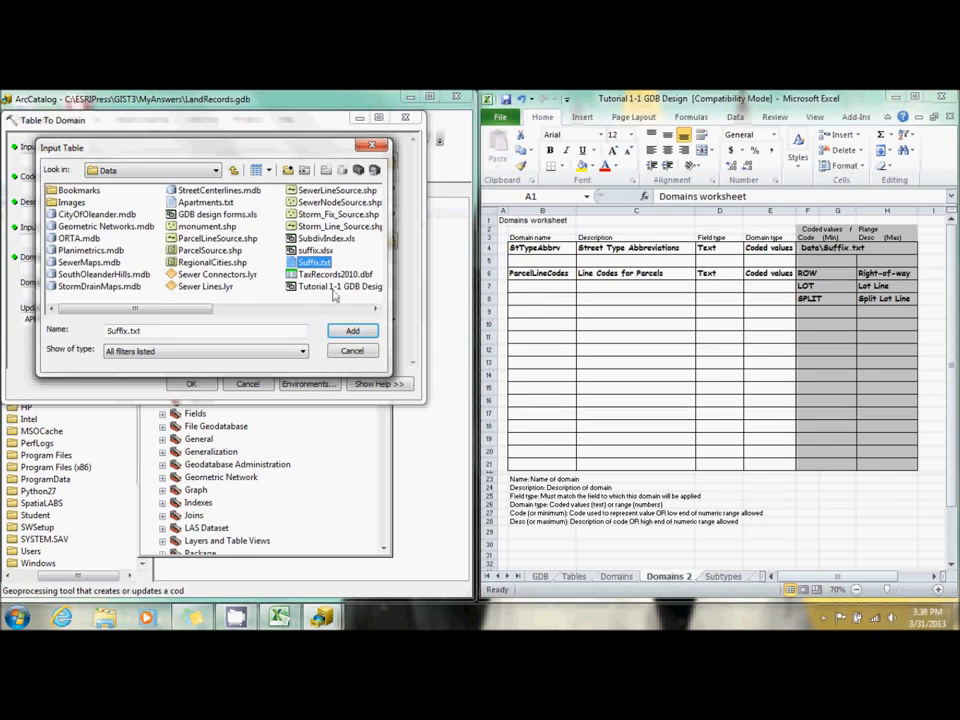
{"action": "left_click", "coordinate": [343, 332]}
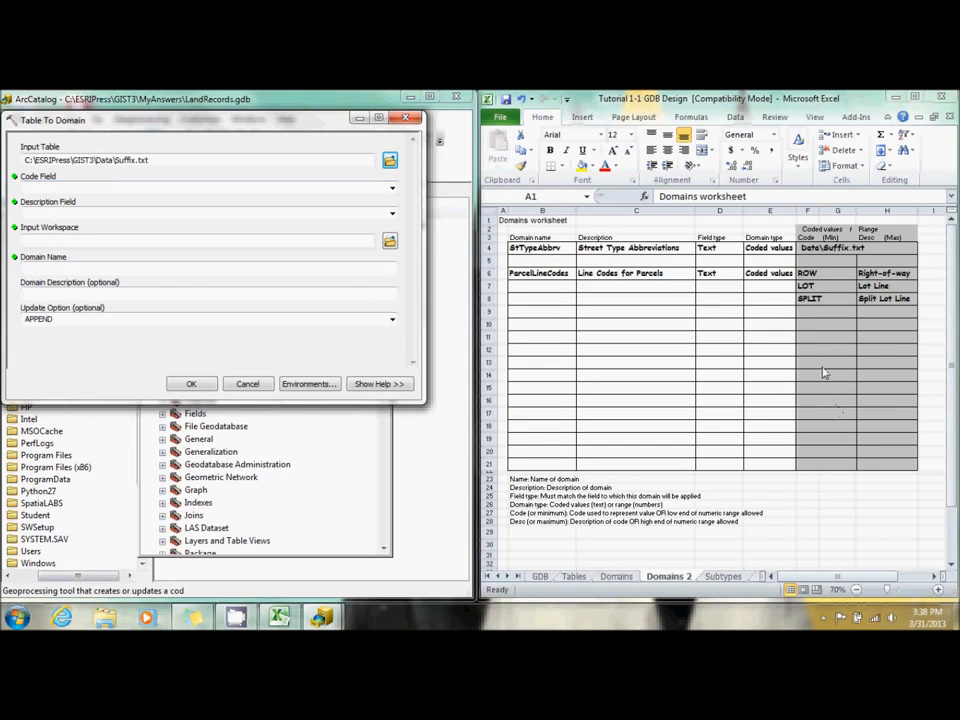
- Set the code field to SuffixAbbrv and the description field to SuffixType
{"action": "left_click", "coordinate": [392, 189]}
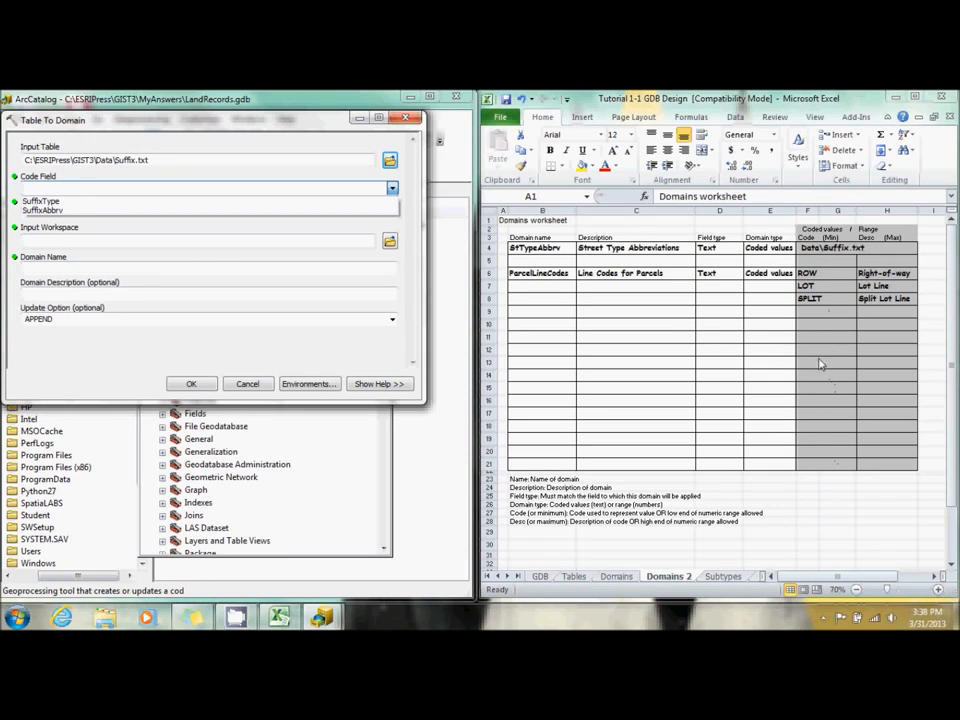
{"action": "left_click", "coordinate": [352, 210]}
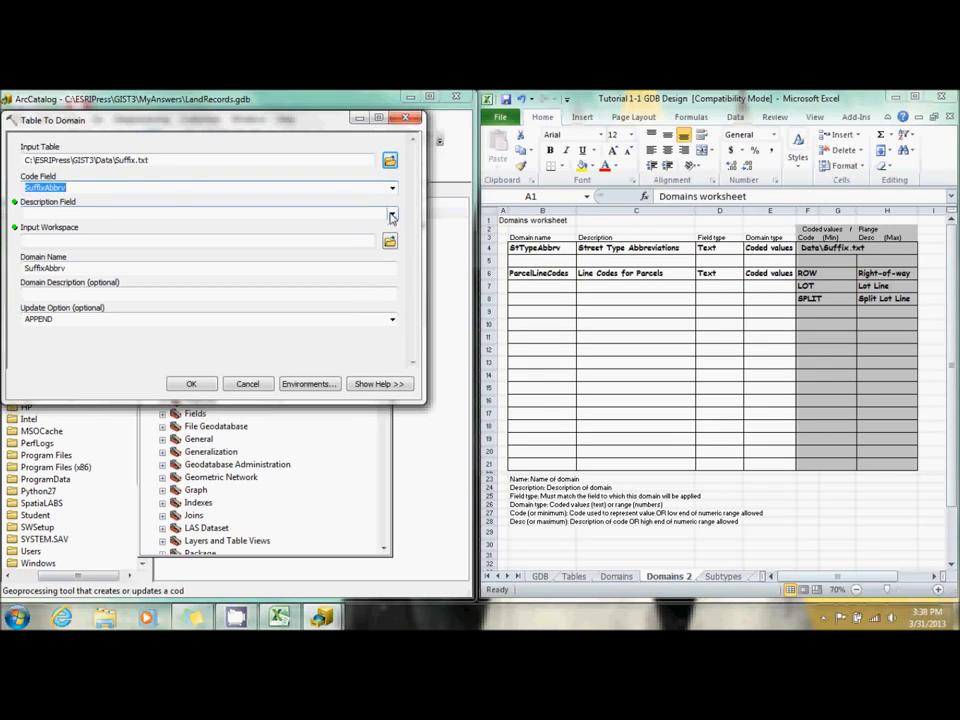
{"action": "left_click", "coordinate": [392, 213]}
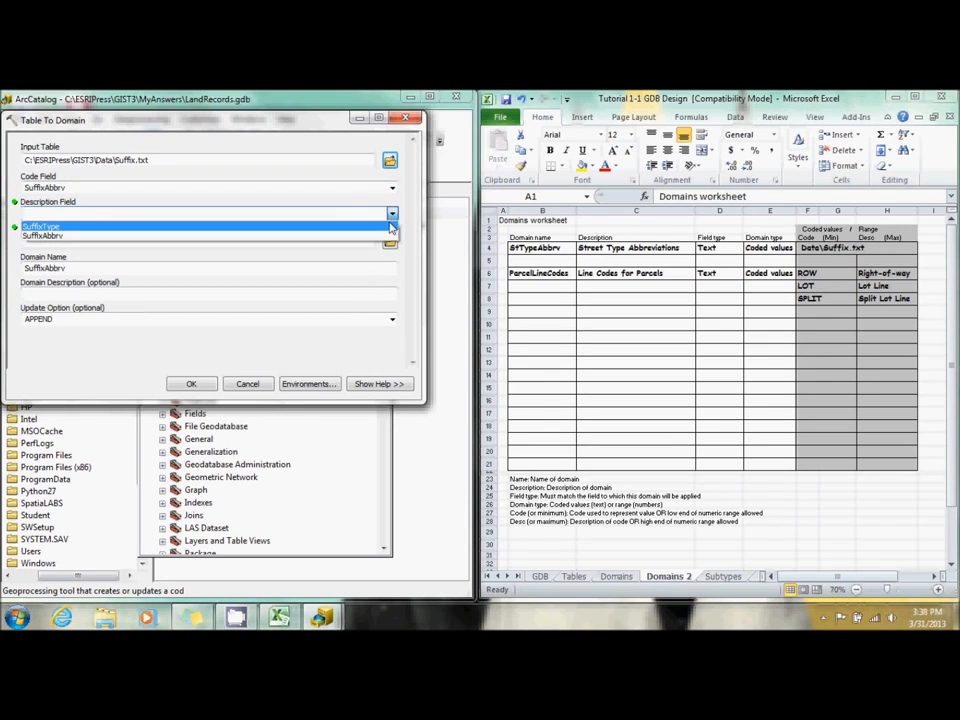
{"action": "left_click", "coordinate": [389, 227]}
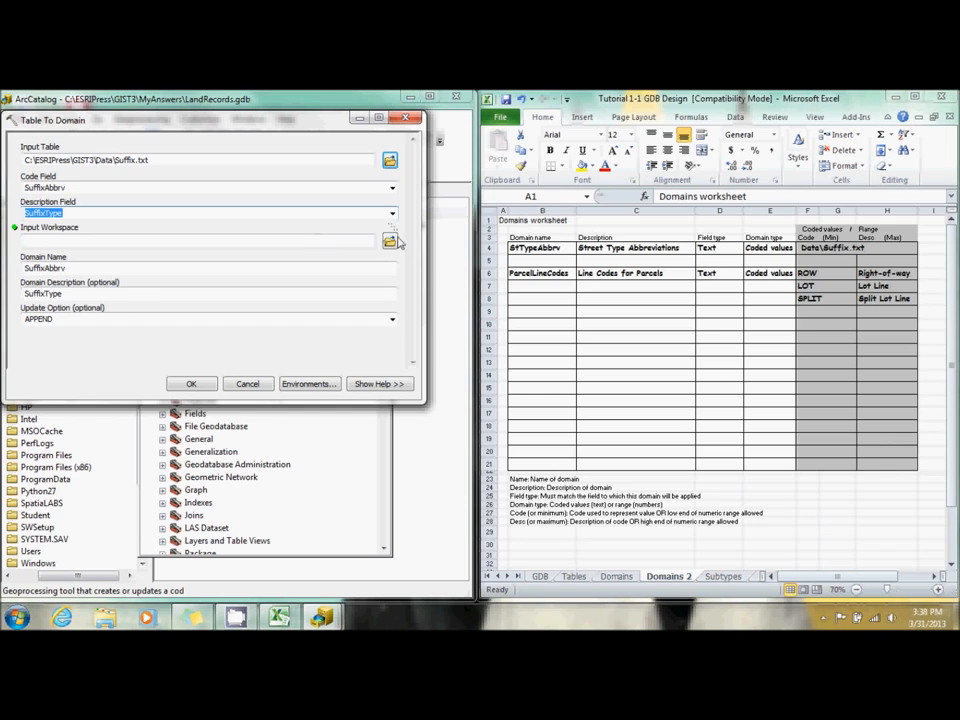
- Set the input workspace to LandRecords.gdb in the GIST3 MyAnswers folder
{"action": "left_click", "coordinate": [389, 243]}
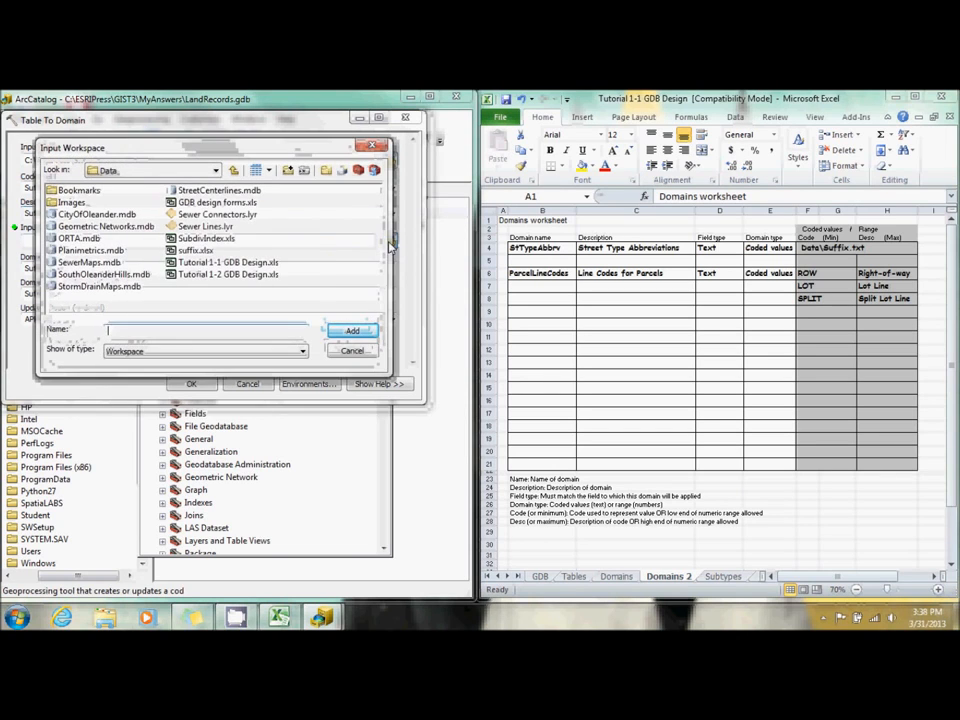
{"action": "left_click", "coordinate": [216, 172]}
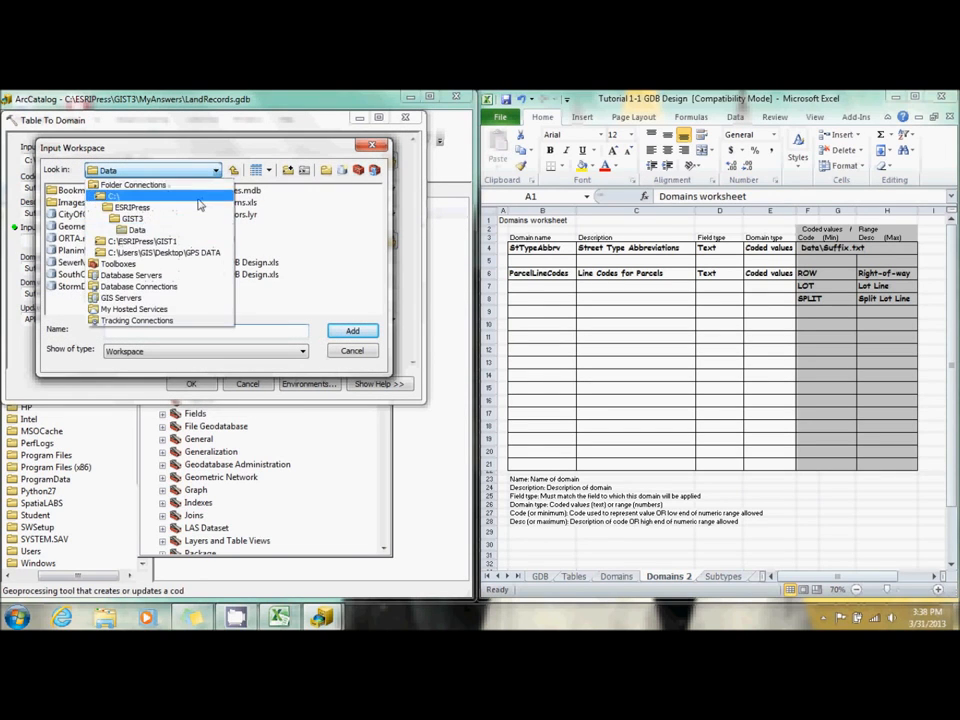
{"action": "left_click", "coordinate": [190, 220]}
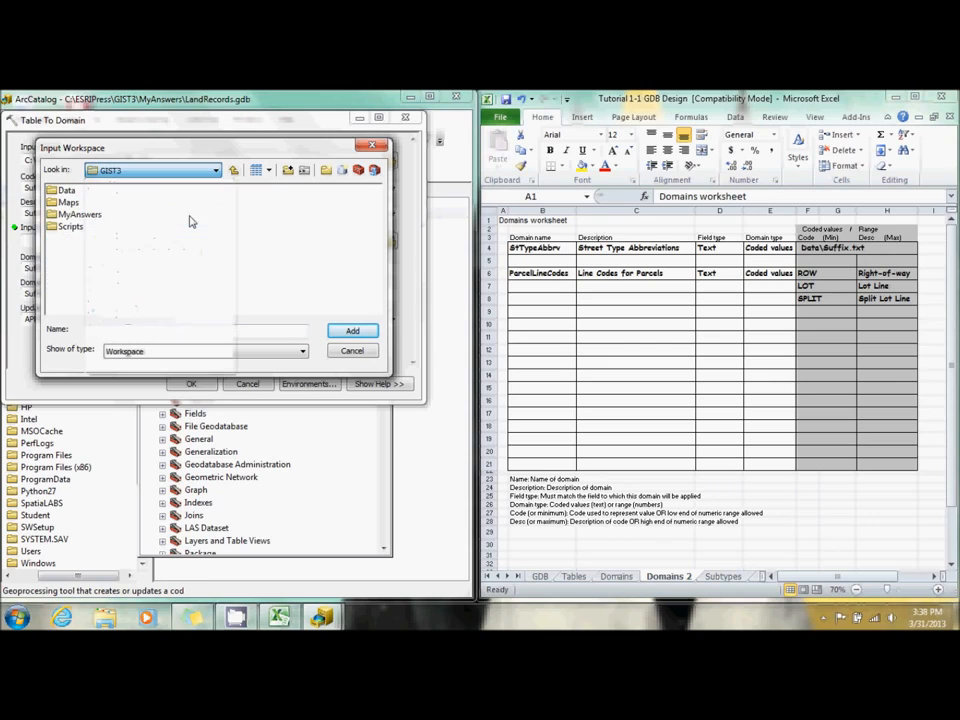
{"action": "double_click", "coordinate": [90, 215]}
{"action": "left_click", "coordinate": [90, 203]}
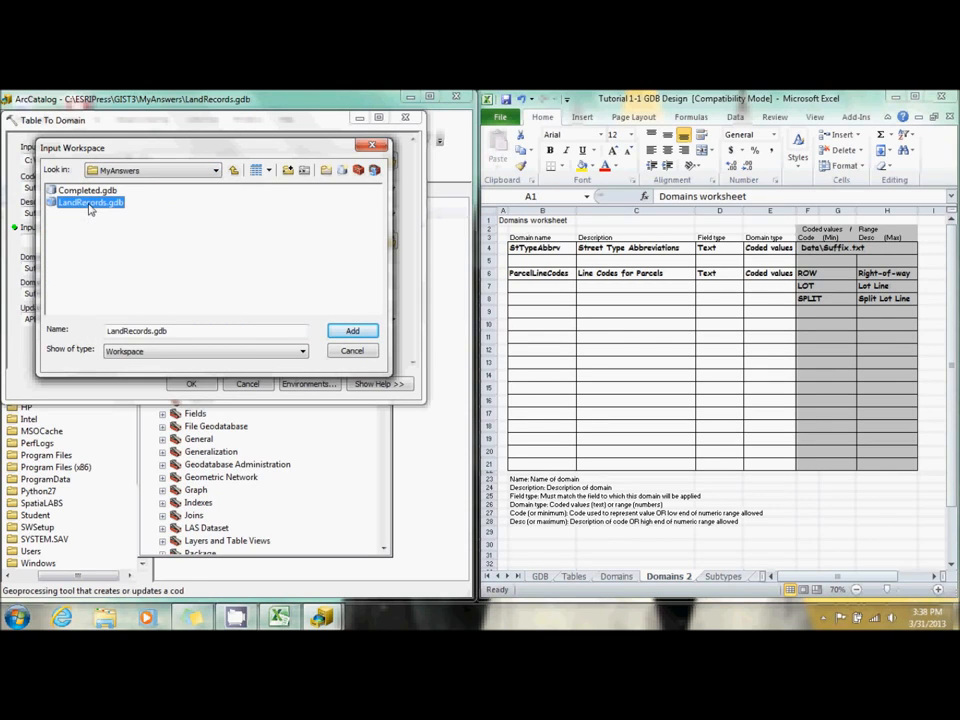
{"action": "left_click", "coordinate": [355, 337]}
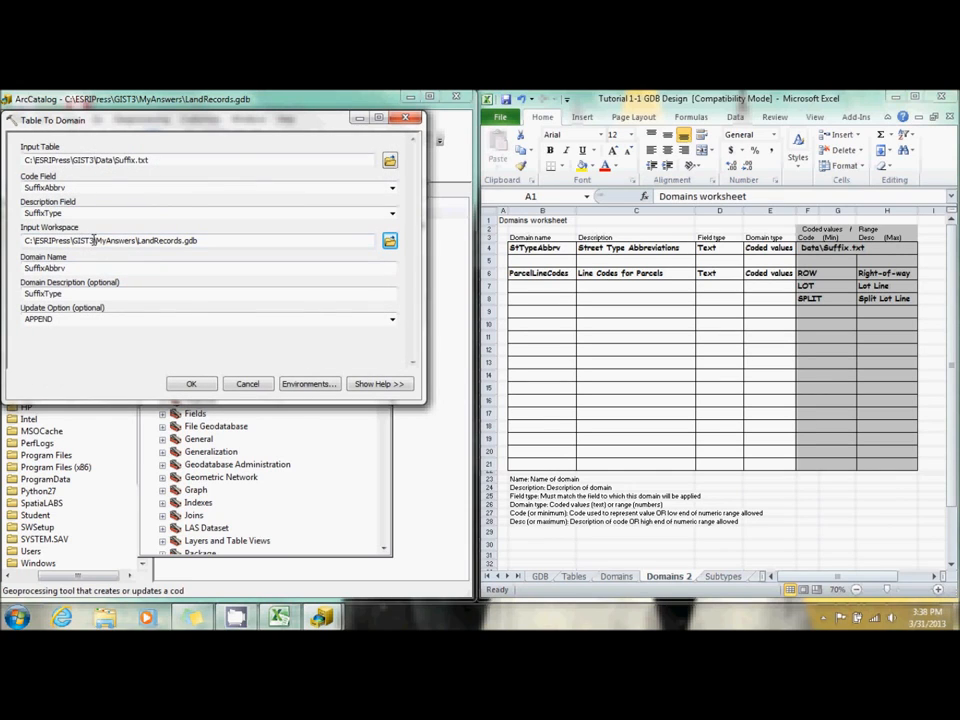
- Name the domain StTypeAbbrv with the description Street Type Abbreviations, then run the tool and close ArcToolbox
{"action": "left_click_drag", "start_coordinate": [99, 270], "coordinate": [3, 269]}
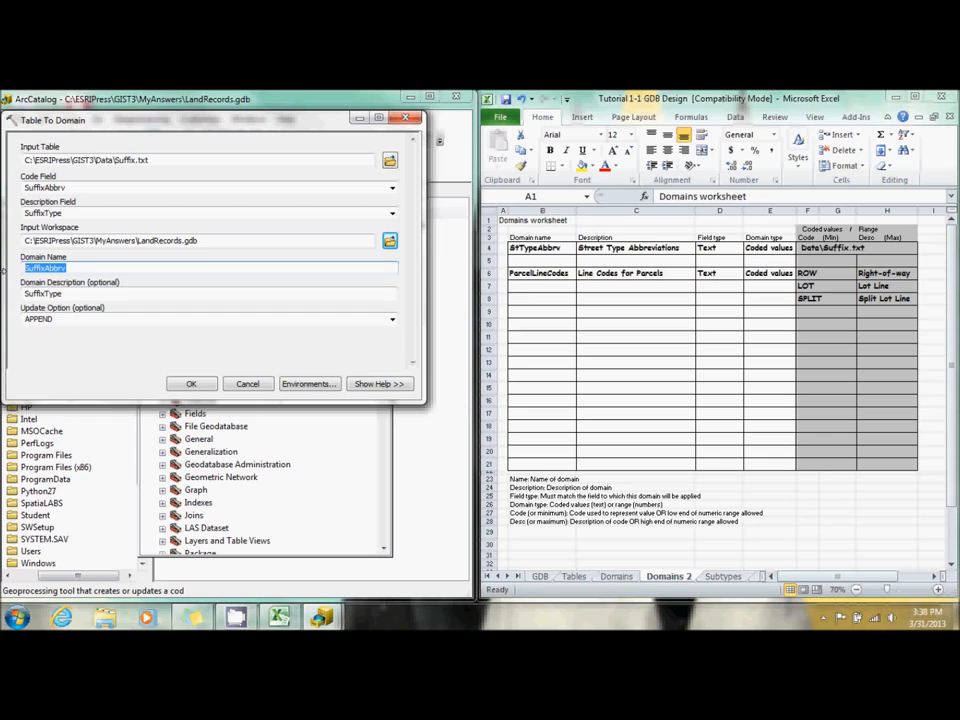
{"action": "type", "text": "StType"}
{"action": "key", "text": "Tab"}
{"action": "key", "text": "Delete"}
{"action": "key", "text": "Delete"}
{"action": "key", "text": "Delete"}
{"action": "key", "text": "Delete"}
{"action": "key", "text": "Delete"}
{"action": "key", "text": "Delete"}
{"action": "key", "text": "Delete"}
{"action": "key", "text": "Delete"}
{"action": "key", "text": "Delete"}
{"action": "key", "text": "Delete"}
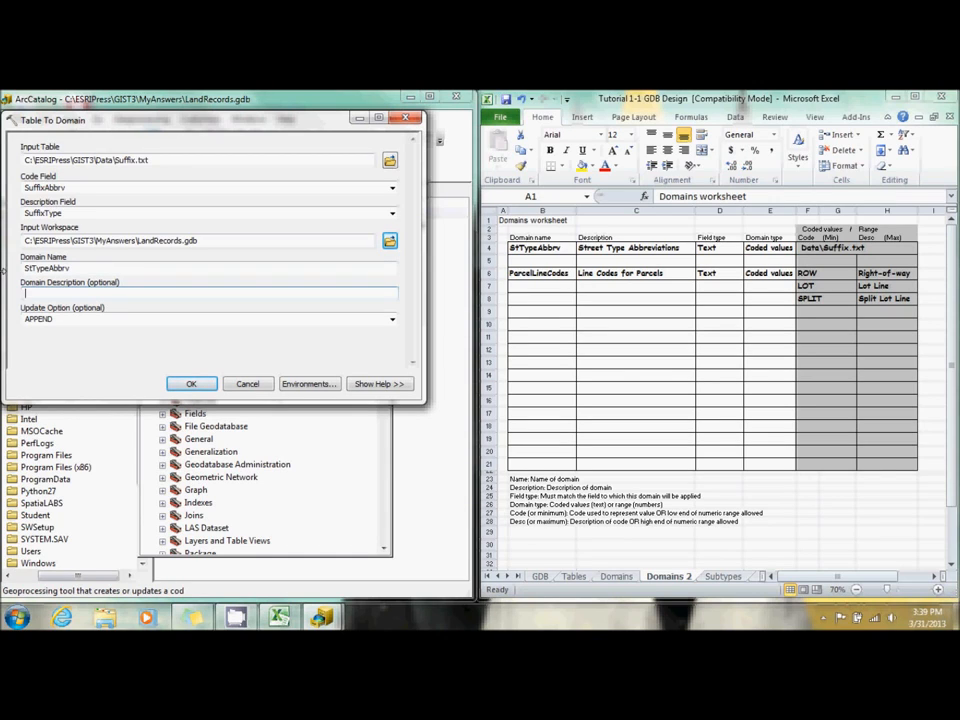
{"action": "type", "text": "Street Type Abbreviations"}
{"action": "left_click", "coordinate": [186, 384]}
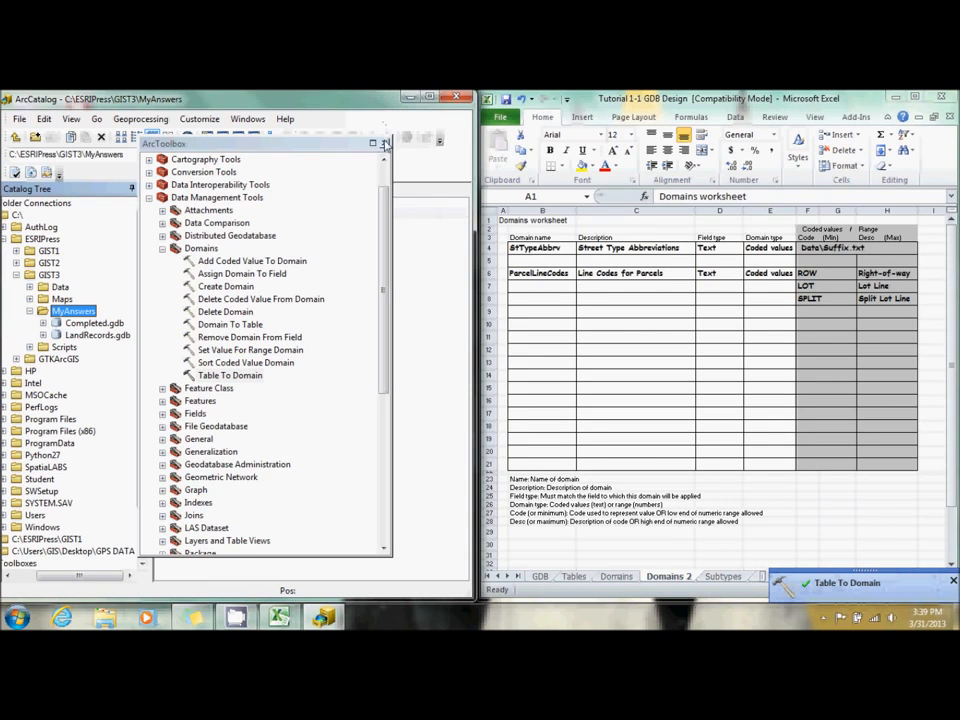
{"action": "left_click", "coordinate": [386, 144]}
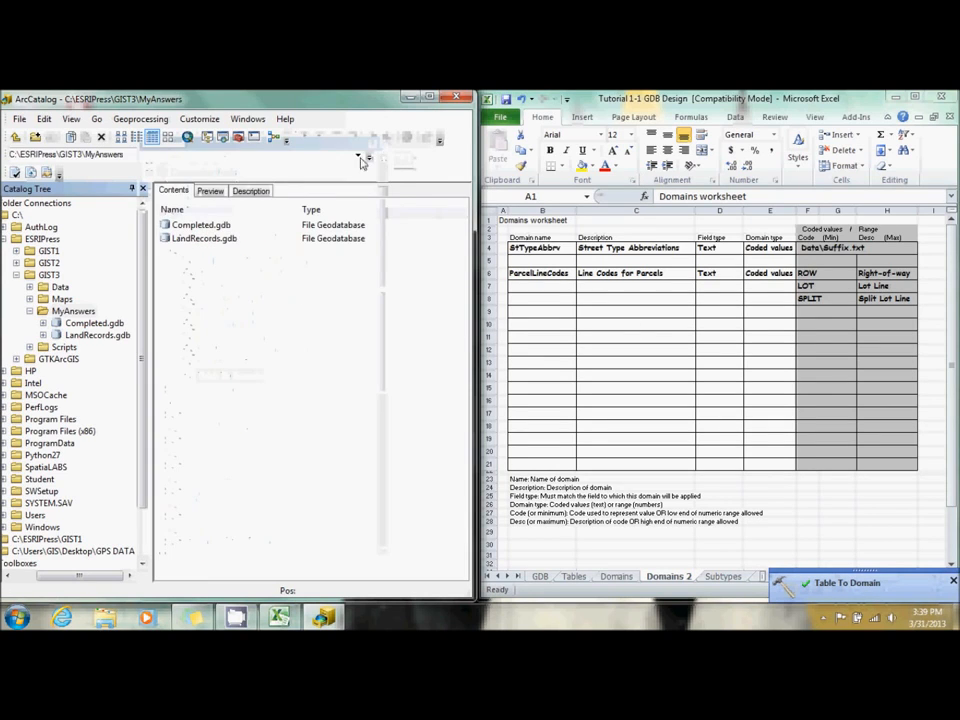
- Examine the coded values of the StTypeAbbrv domain in the LandRecords geodatabase properties, then close the properties
{"action": "left_click", "coordinate": [97, 336]}
{"action": "right_click", "coordinate": [97, 336]}
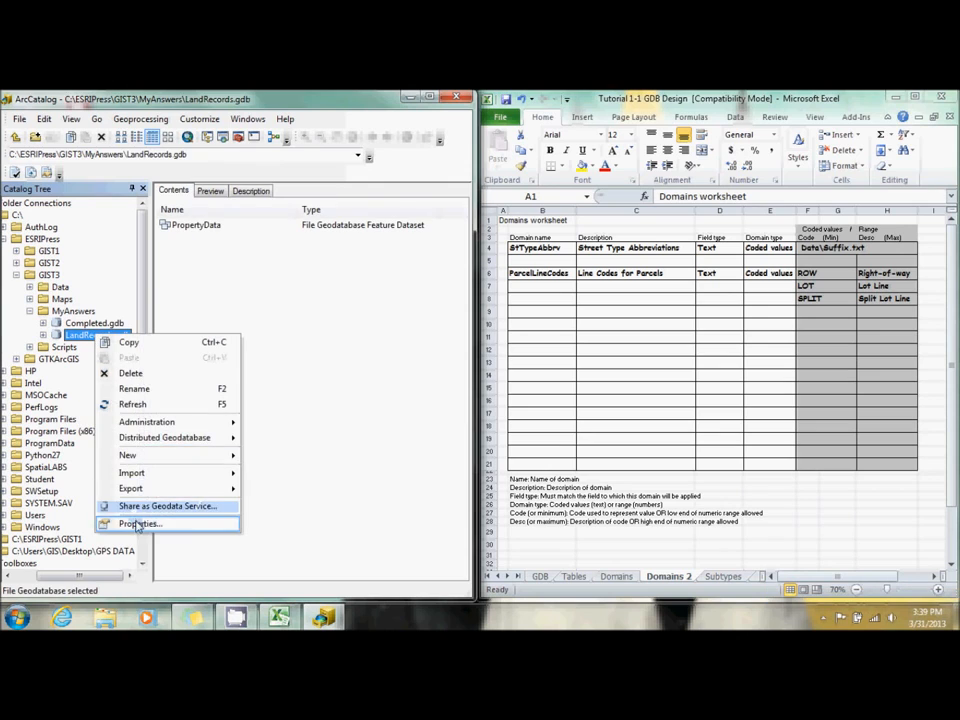
{"action": "left_click", "coordinate": [137, 524]}
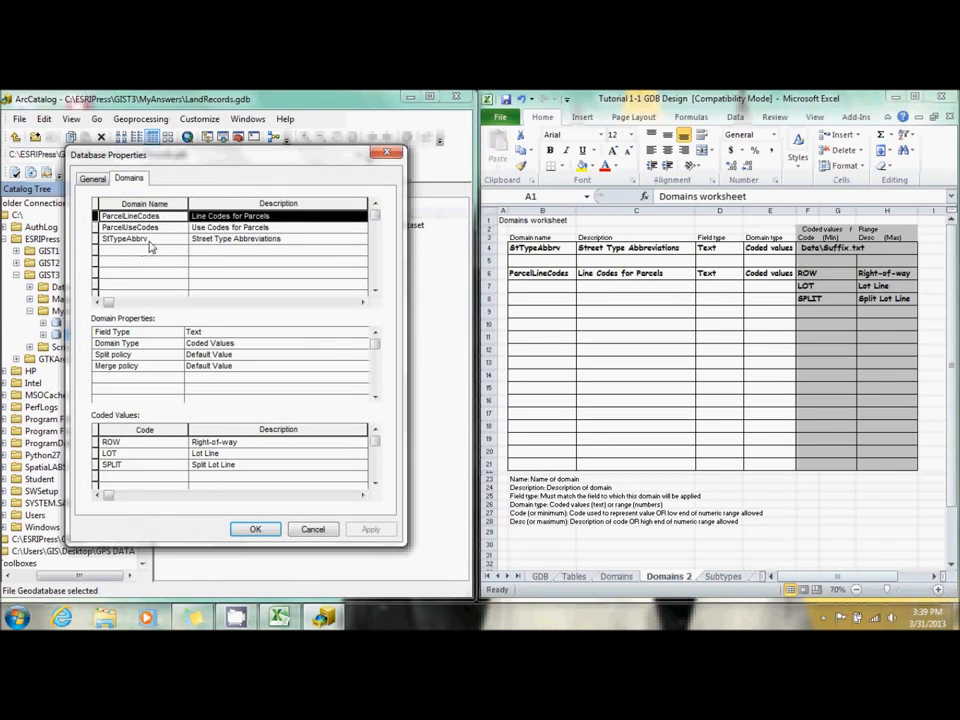
{"action": "left_click", "coordinate": [148, 240]}
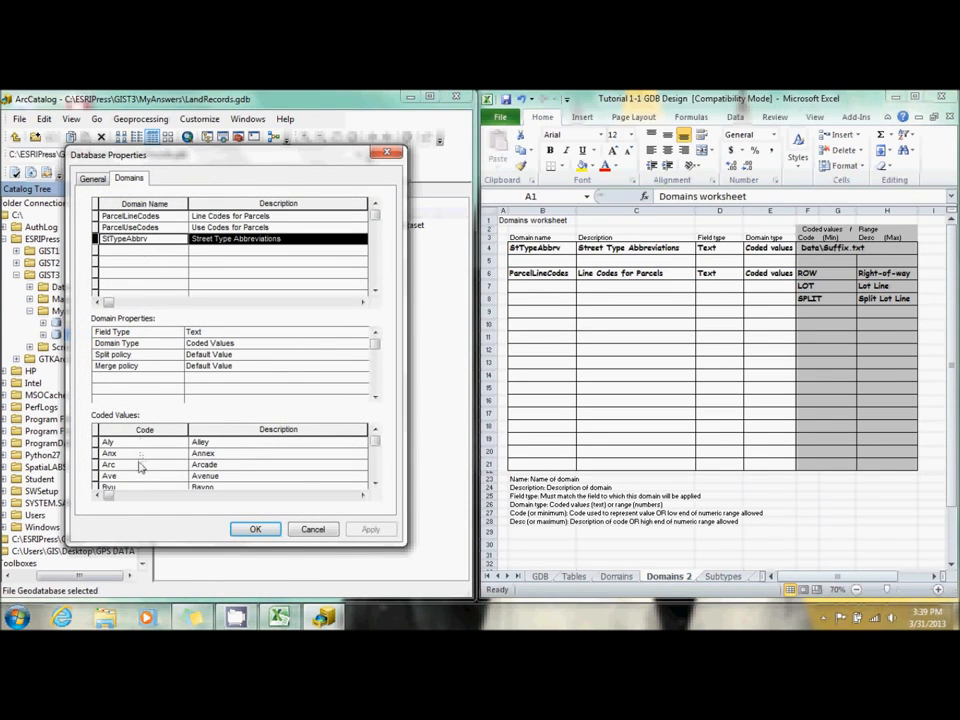
{"action": "left_click", "coordinate": [375, 483]}
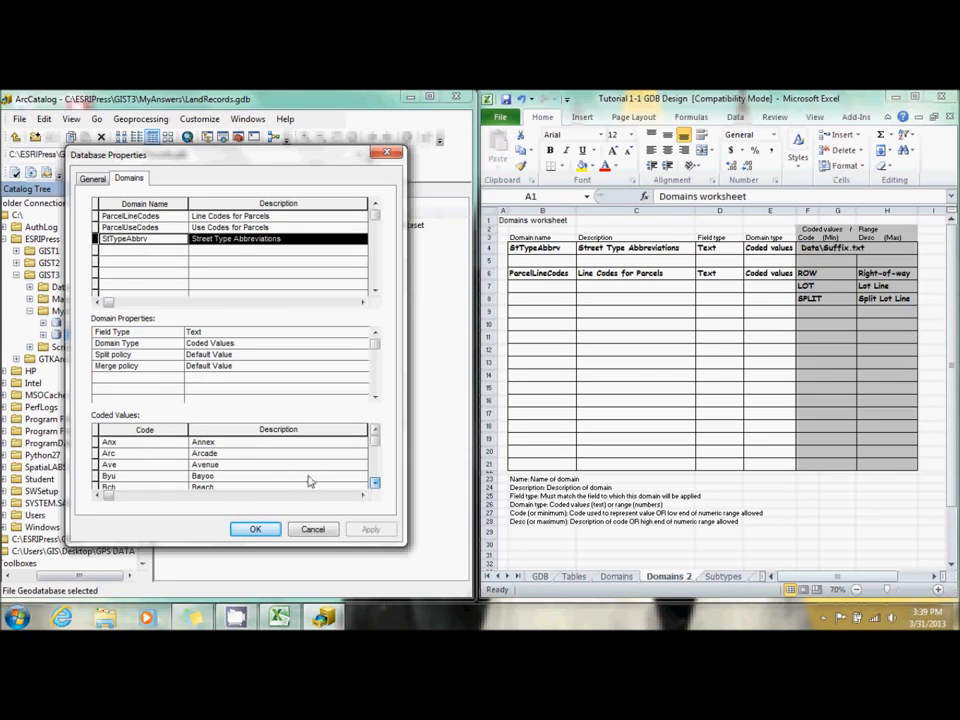
{"action": "left_click", "coordinate": [375, 483]}
{"action": "left_click", "coordinate": [375, 483]}
{"action": "left_click", "coordinate": [375, 483]}
{"action": "left_click", "coordinate": [375, 483]}
{"action": "left_click", "coordinate": [375, 483]}
{"action": "left_click", "coordinate": [375, 483]}
{"action": "left_click", "coordinate": [375, 483]}
{"action": "left_click", "coordinate": [375, 483]}
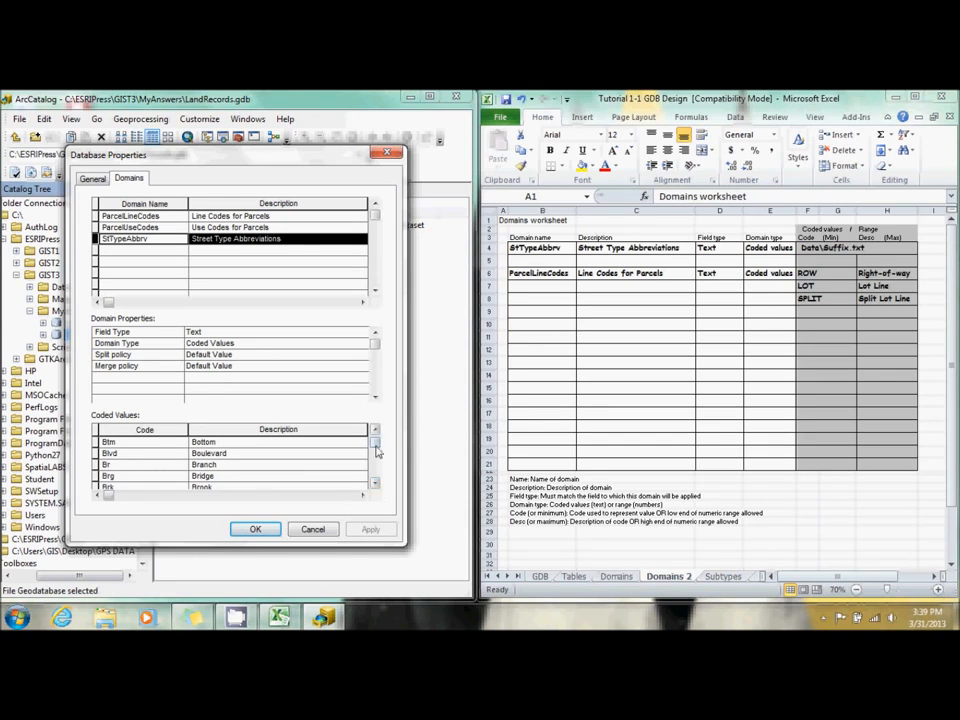
{"action": "mouse_move", "coordinate": [376, 447]}
{"action": "left_mouse_down"}
{"action": "mouse_move", "coordinate": [378, 482]}
{"action": "mouse_move", "coordinate": [377, 443]}
{"action": "left_mouse_up"}
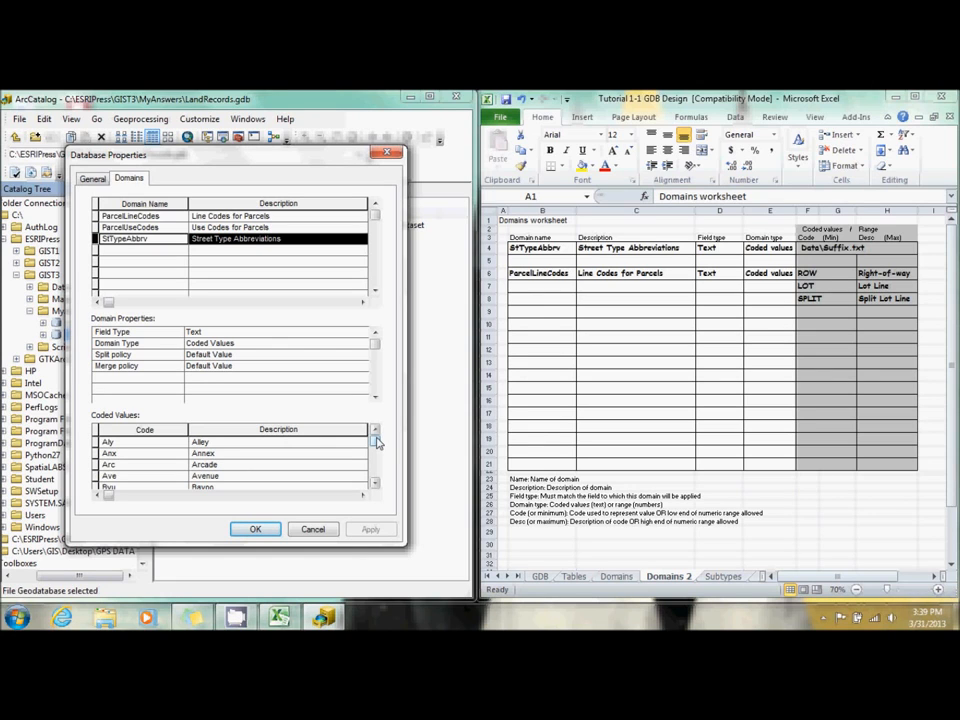
{"action": "left_click", "coordinate": [255, 528]}
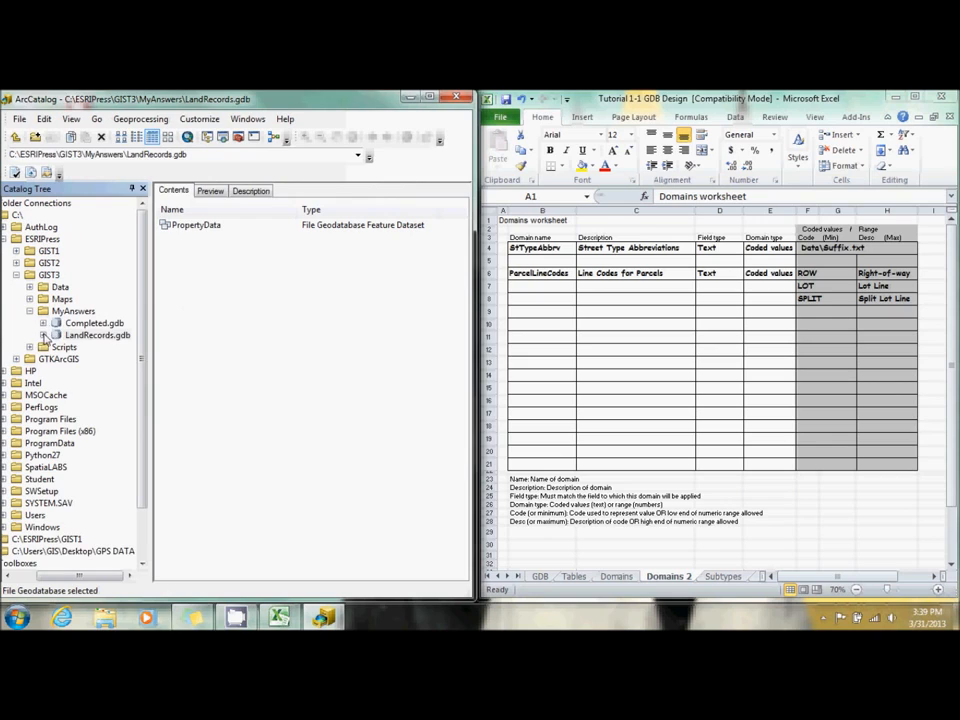
- Open the field properties of the Parcels feature class in PropertyData and show the Tables worksheet in the Excel workbook
{"action": "left_click", "coordinate": [43, 335]}
{"action": "left_click", "coordinate": [56, 347]}
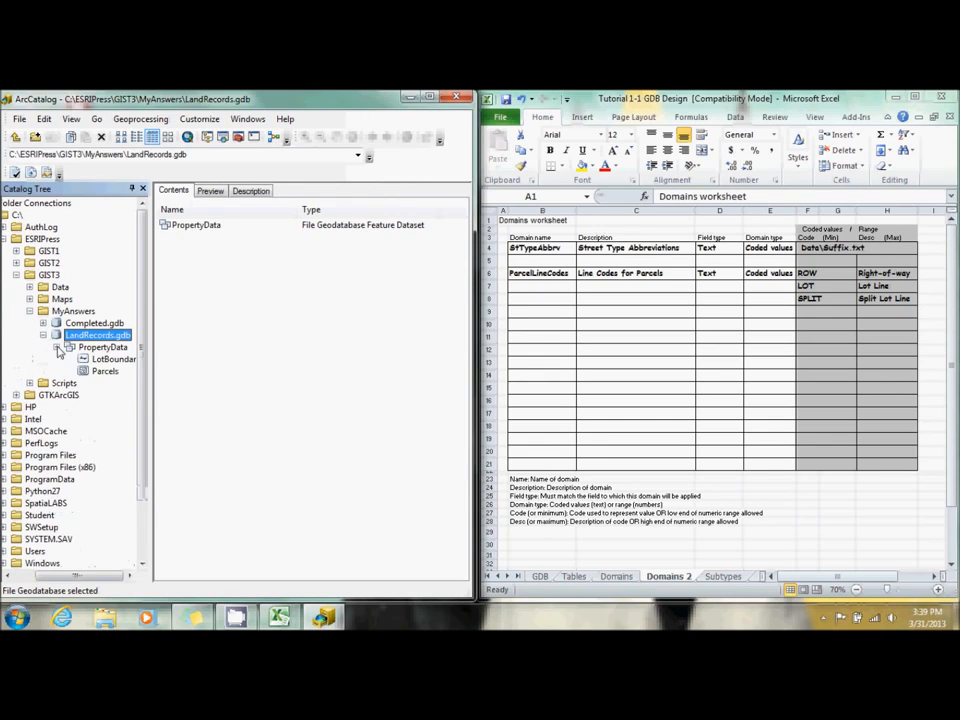
{"action": "left_click", "coordinate": [105, 371]}
{"action": "right_click", "coordinate": [106, 372]}
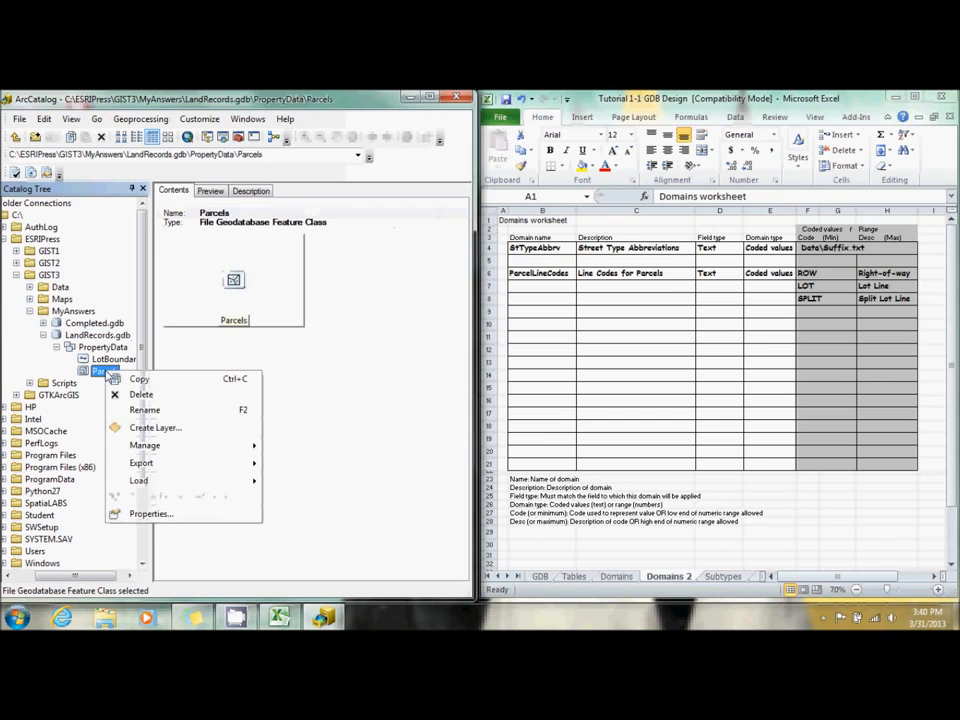
{"action": "left_click", "coordinate": [160, 513]}
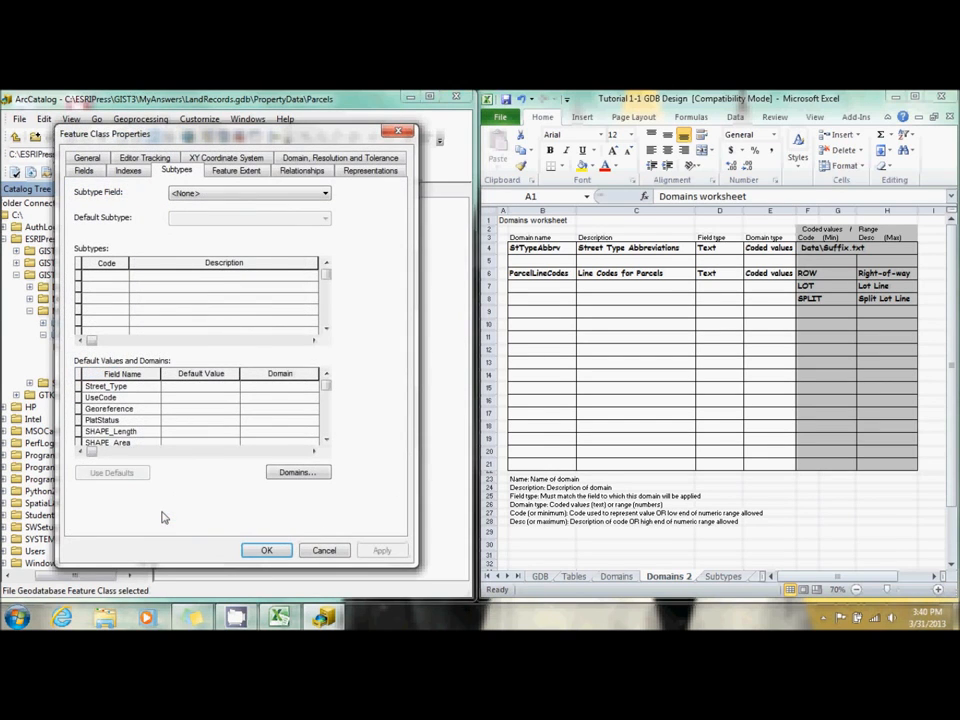
{"action": "left_click", "coordinate": [87, 172]}
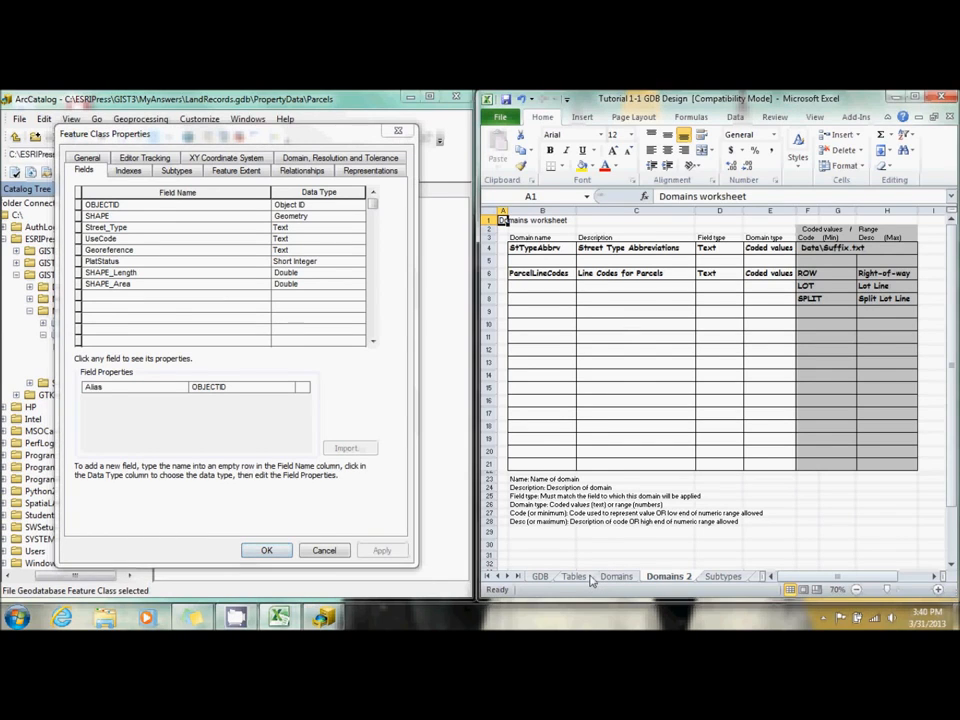
{"action": "left_click", "coordinate": [586, 576]}
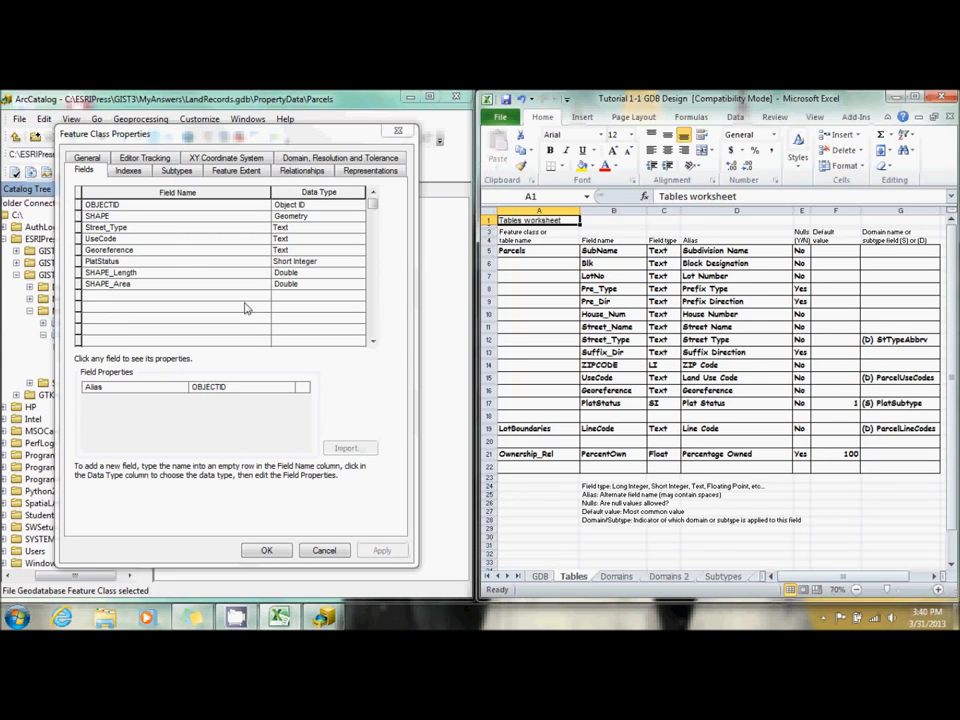
- Assign the StTypeAbbrv domain to the Street_Type field of the Parcels feature class
{"action": "left_click", "coordinate": [156, 229]}
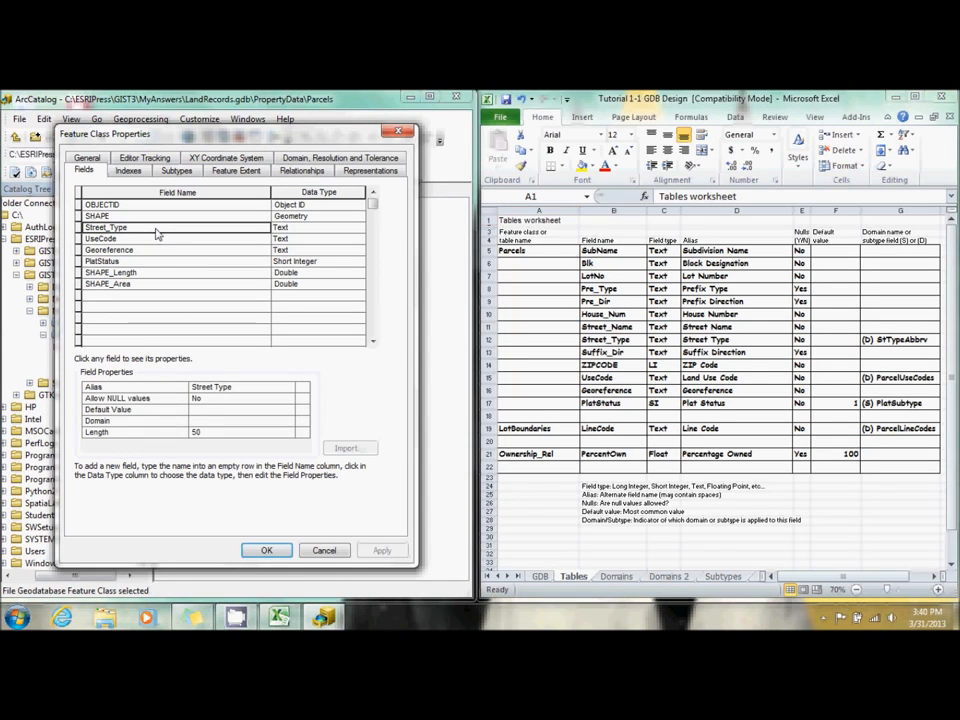
{"action": "left_click", "coordinate": [220, 423]}
{"action": "left_click", "coordinate": [220, 423]}
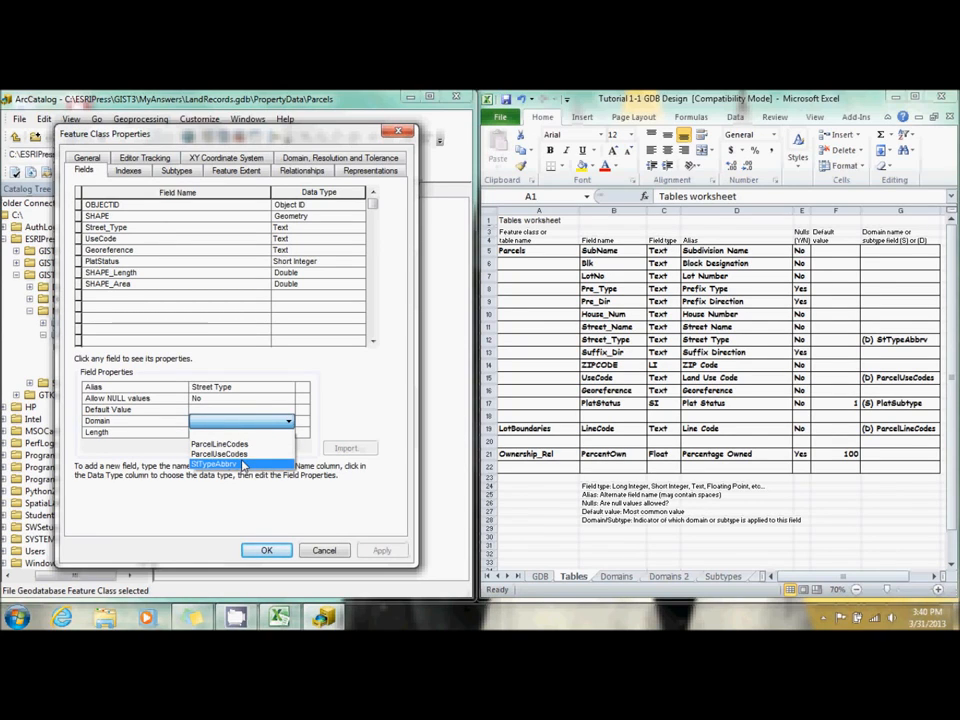
{"action": "left_click", "coordinate": [215, 464]}
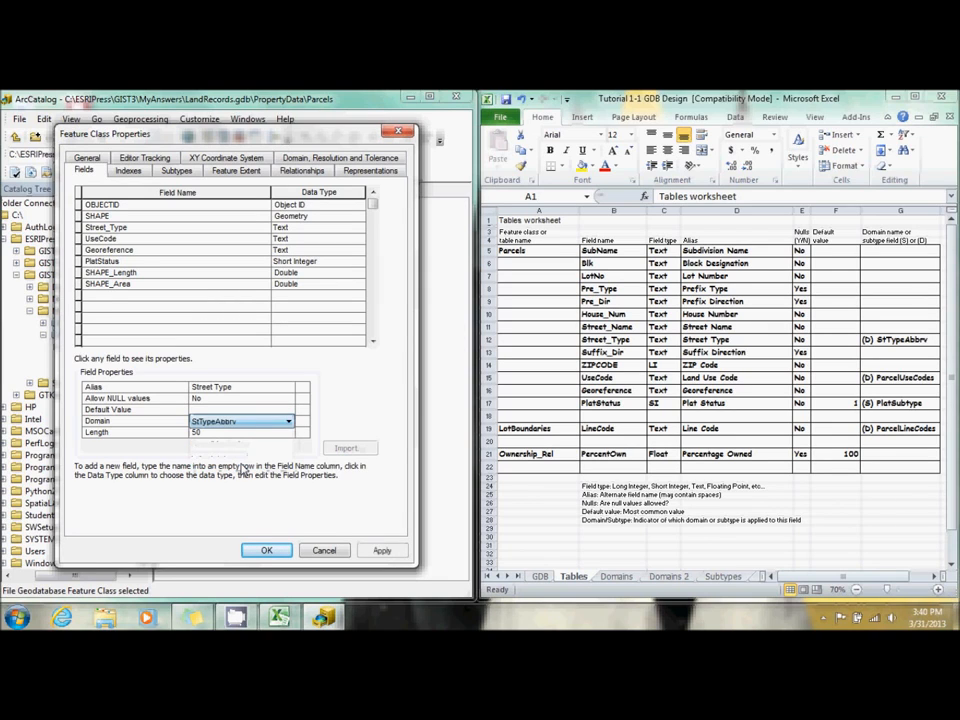
- Assign the ParcelUseCodes domain to the UseCode field of the Parcels feature class and save the properties
{"action": "left_click", "coordinate": [150, 238]}
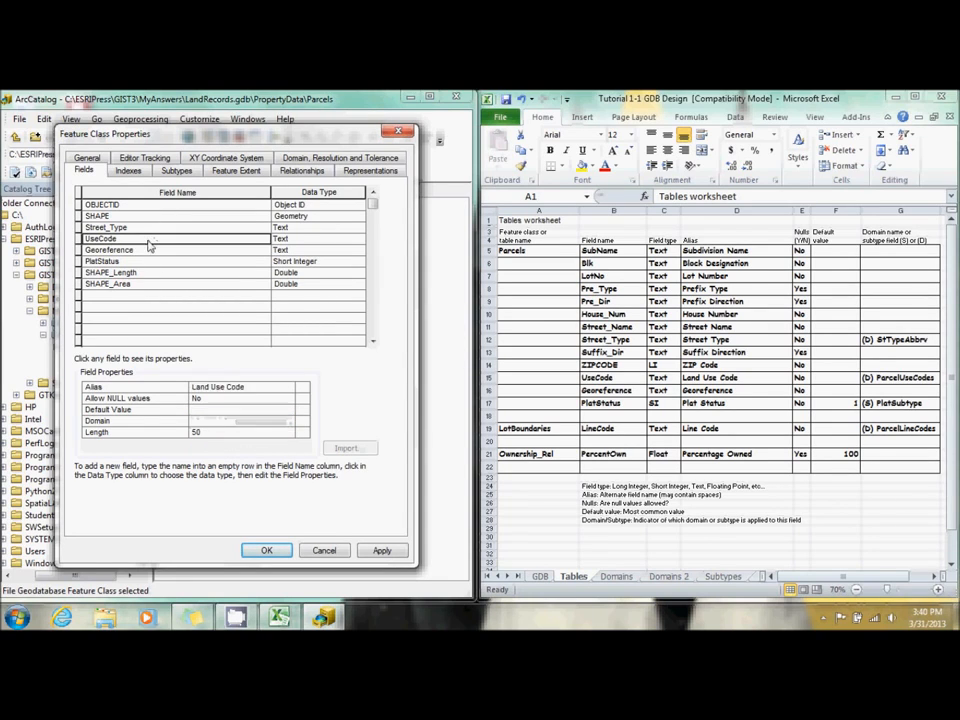
{"action": "left_click", "coordinate": [235, 421]}
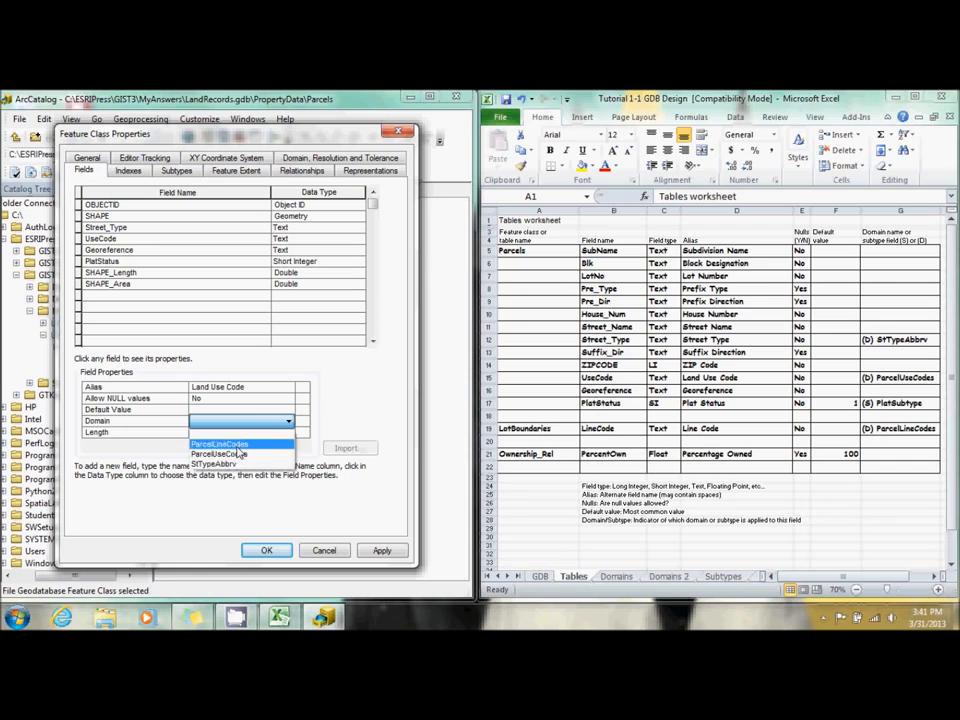
{"action": "left_click", "coordinate": [238, 455]}
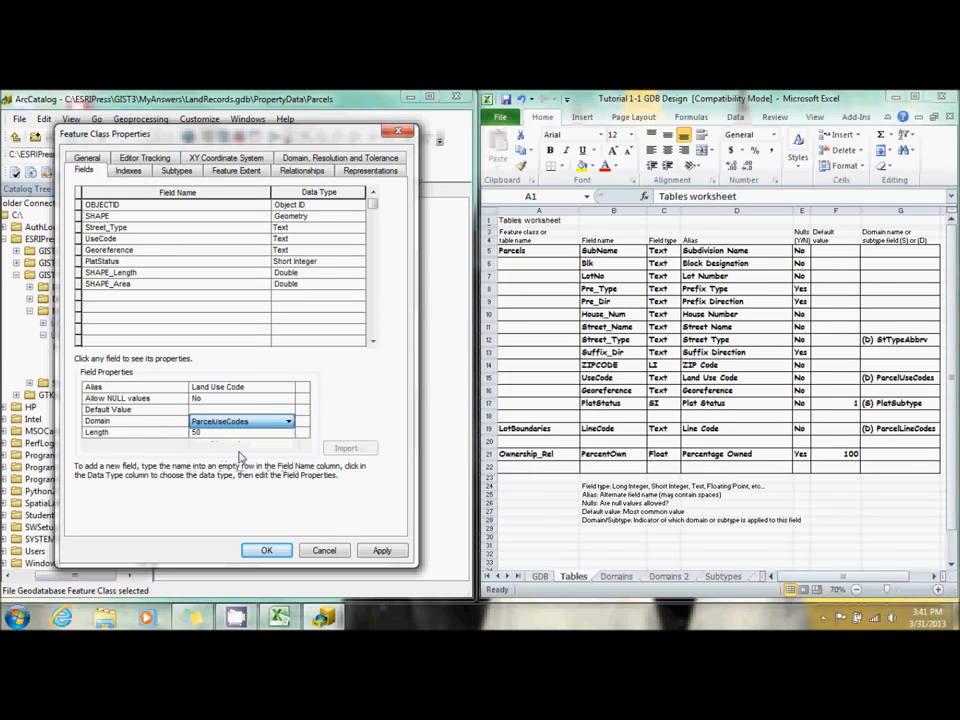
{"action": "left_click", "coordinate": [379, 551]}
{"action": "left_click", "coordinate": [266, 551]}
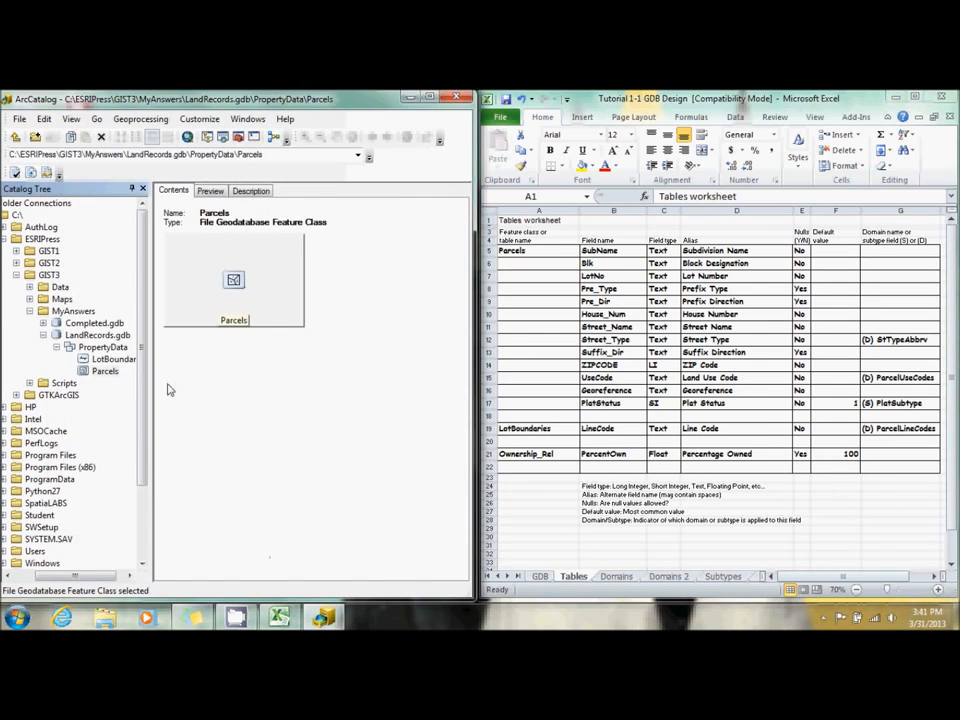
- Assign the ParcelLineCodes domain to the LineCode field of the LotBoundaries feature class and save the properties
{"action": "right_click", "coordinate": [104, 359]}
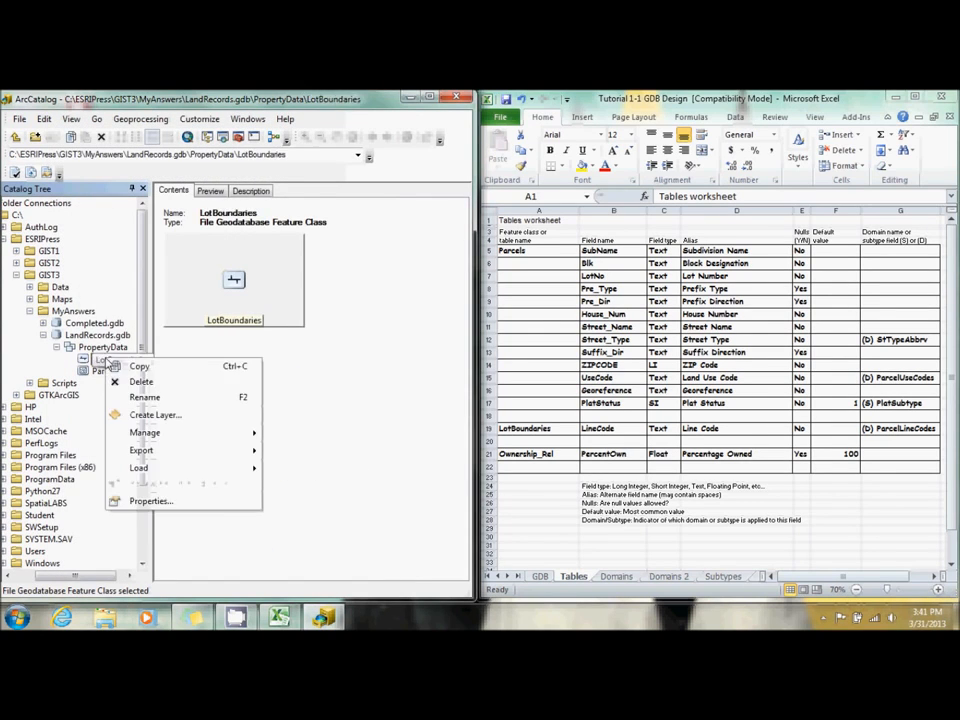
{"action": "left_click", "coordinate": [182, 504]}
{"action": "left_click", "coordinate": [185, 227]}
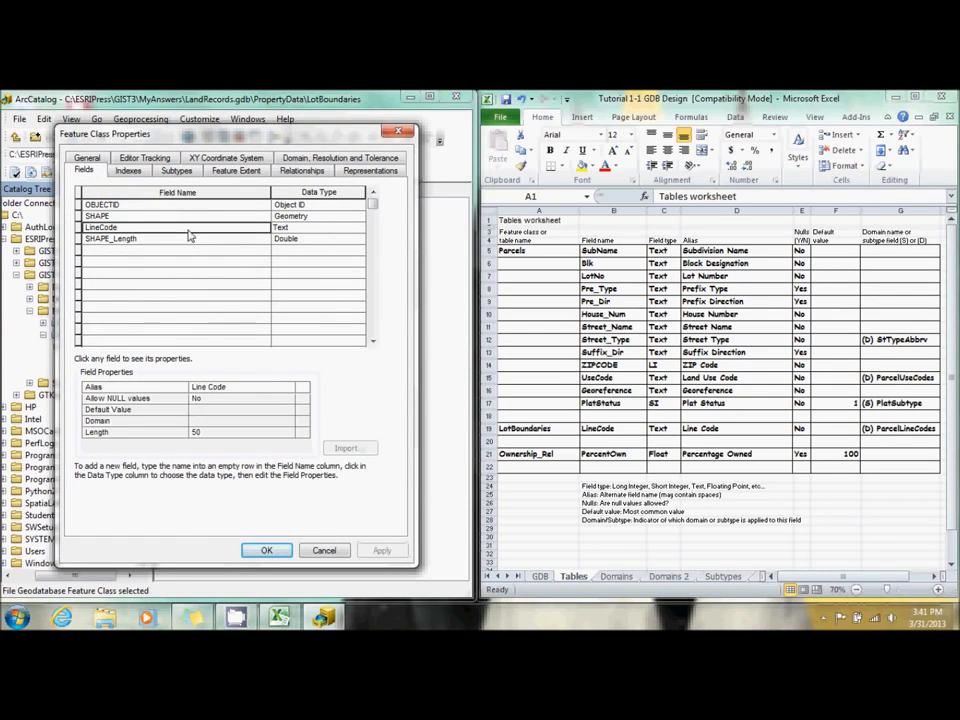
{"action": "left_click", "coordinate": [228, 421]}
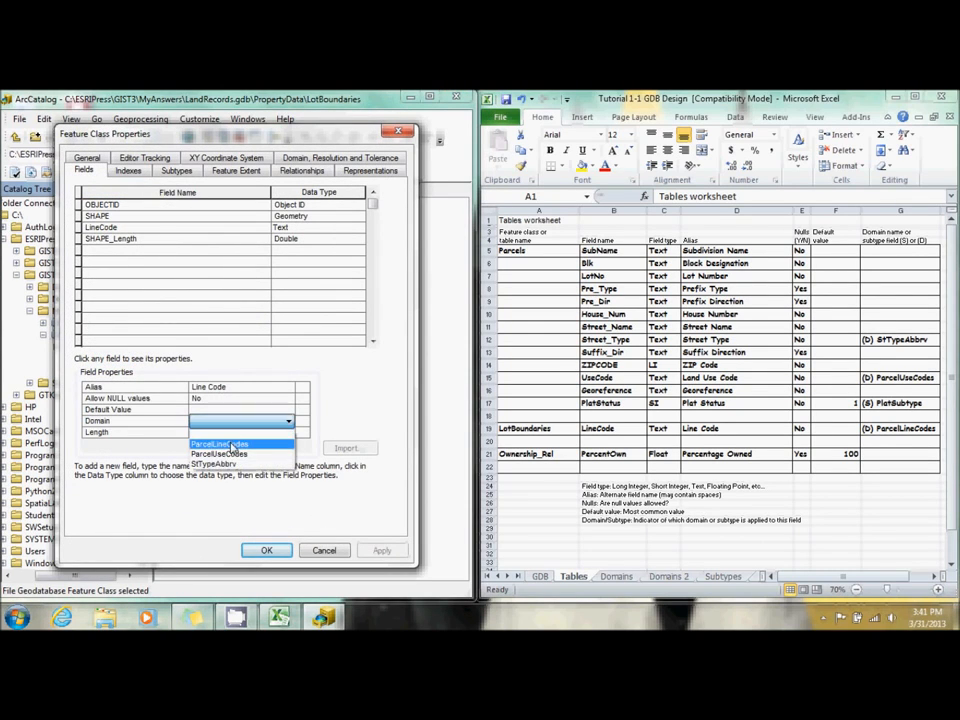
{"action": "left_click", "coordinate": [225, 441]}
{"action": "left_click", "coordinate": [381, 550]}
{"action": "left_click", "coordinate": [266, 552]}
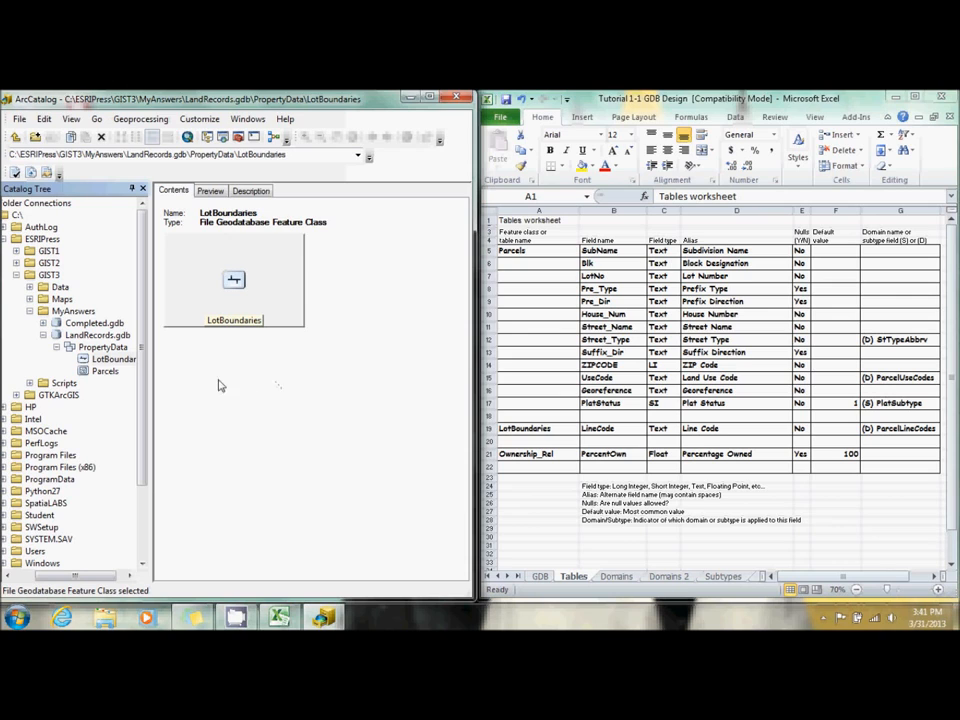
- Set PlatStatus as the subtype field in the properties of the Parcels feature class
{"action": "right_click", "coordinate": [106, 372]}
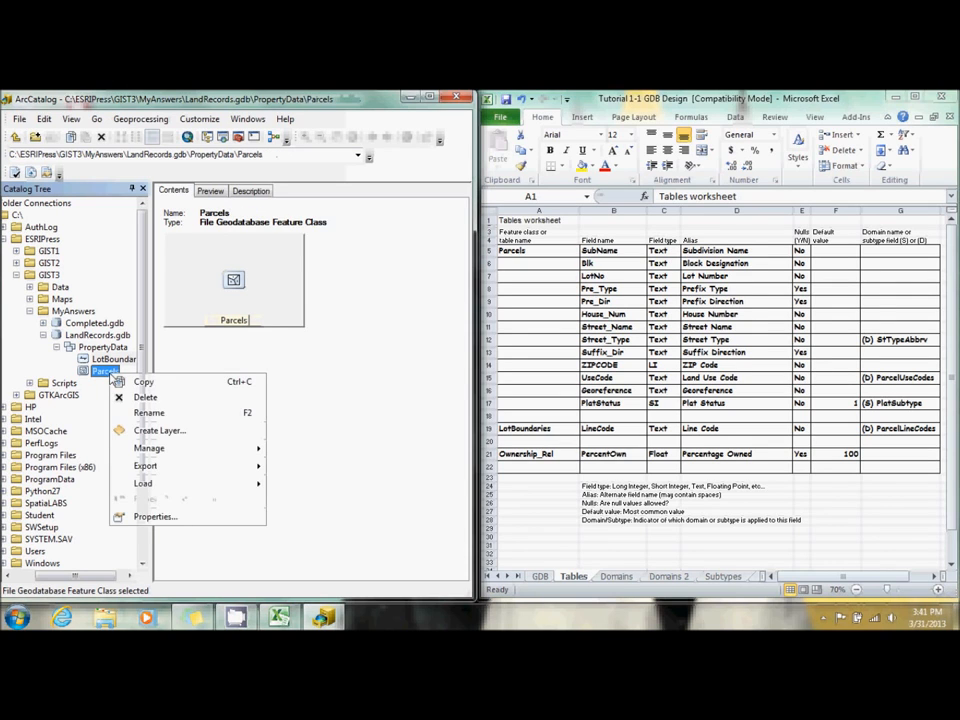
{"action": "left_click", "coordinate": [154, 517]}
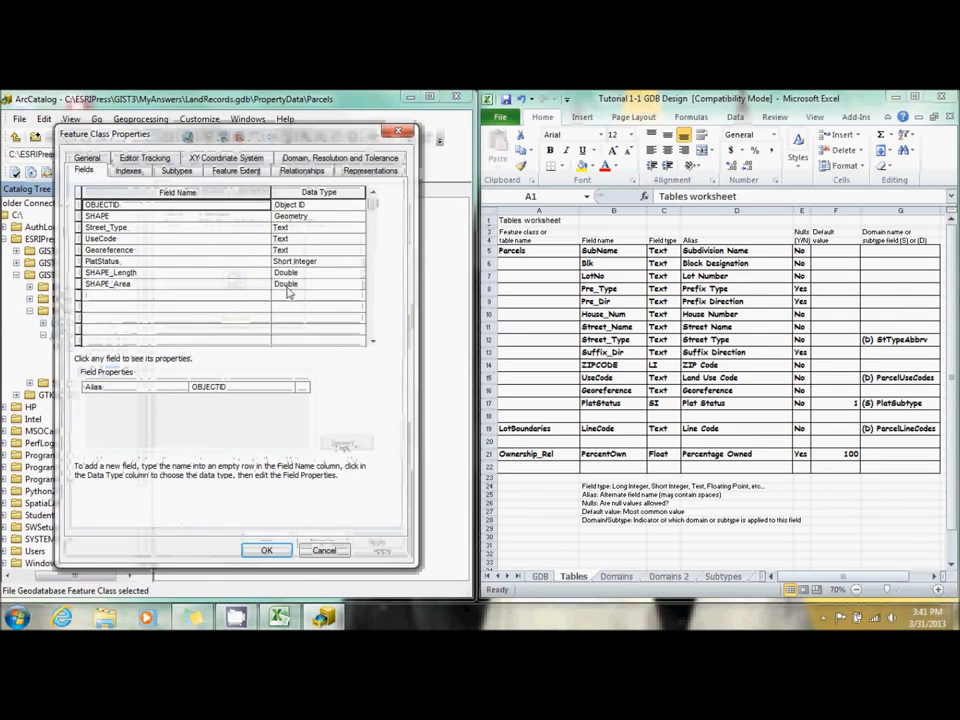
{"action": "left_click", "coordinate": [175, 172]}
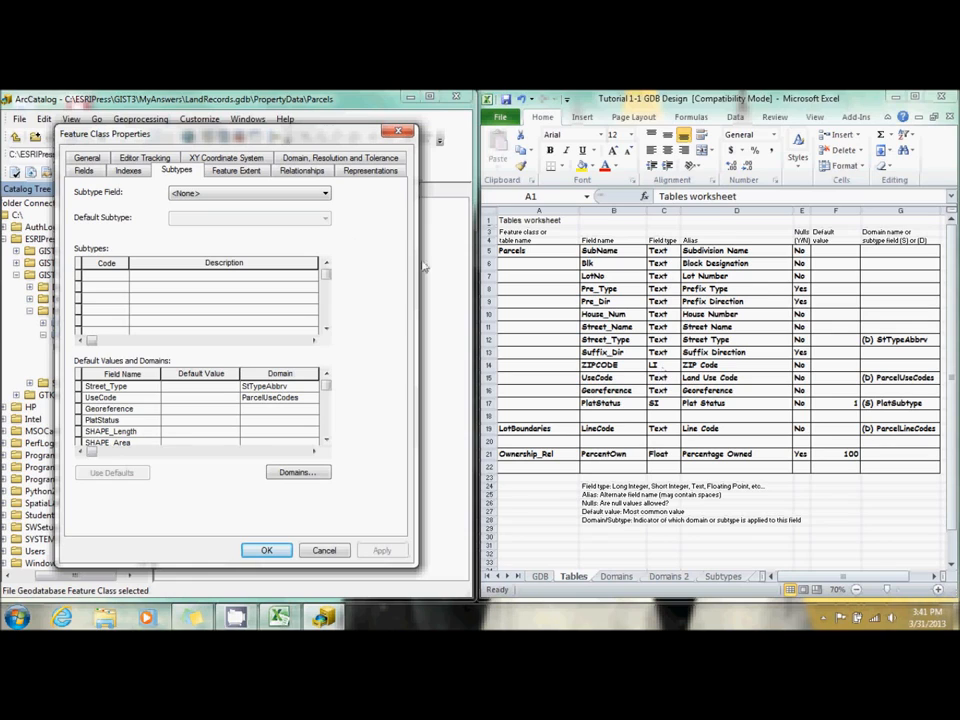
{"action": "left_click", "coordinate": [323, 195]}
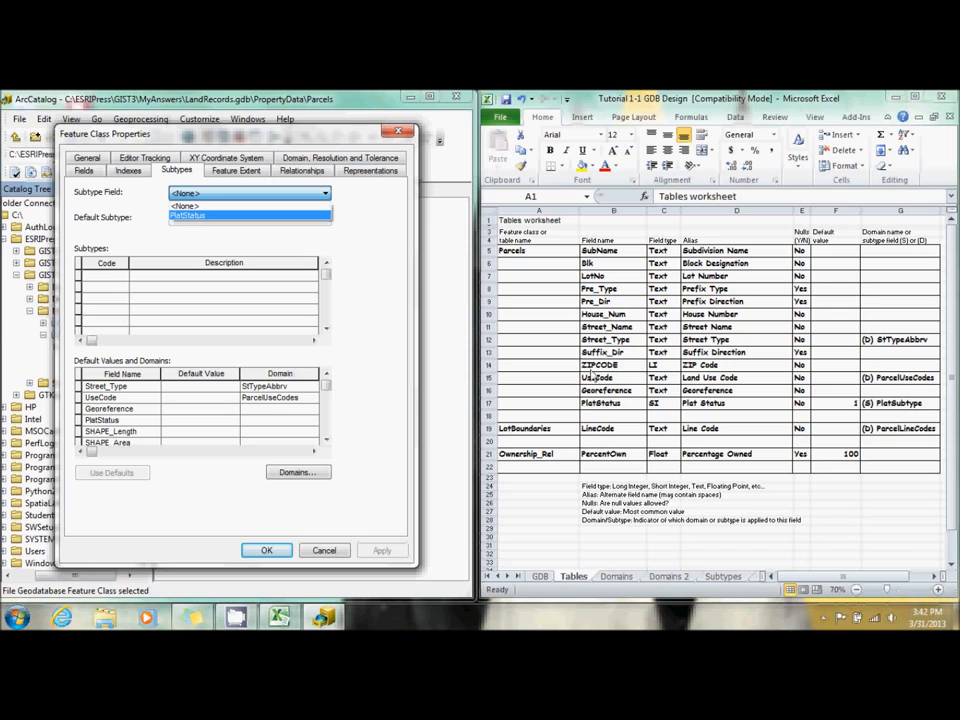
{"action": "left_click", "coordinate": [216, 215]}
- Show the Subtypes worksheet in the Excel workbook and define subtype code 1 as Platted Property
{"action": "left_click", "coordinate": [114, 281]}
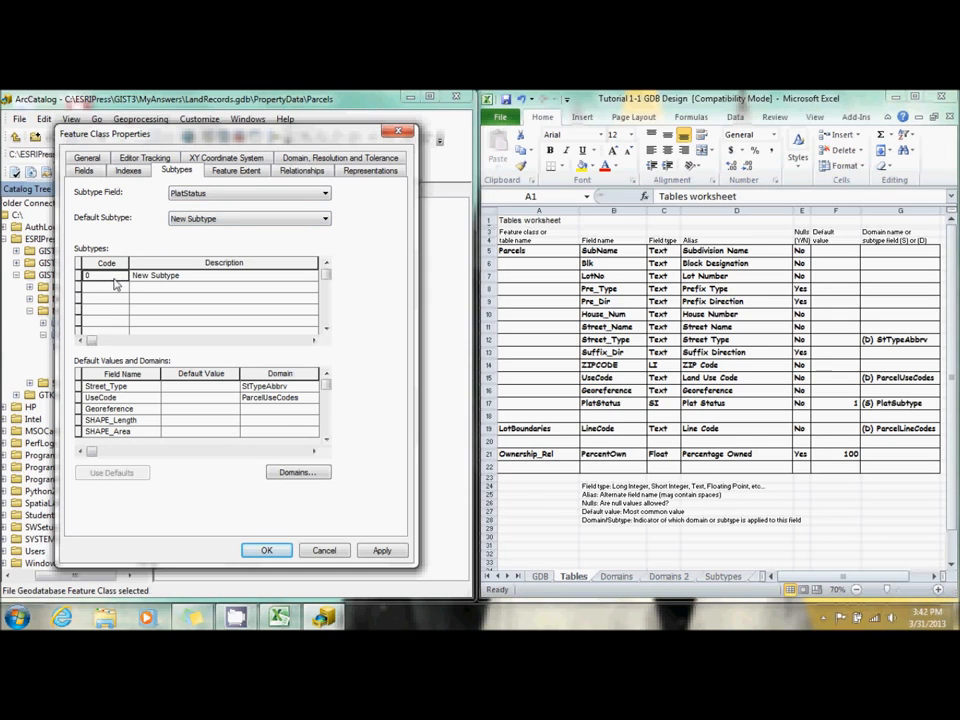
{"action": "left_click", "coordinate": [716, 586]}
{"action": "left_click", "coordinate": [721, 578]}
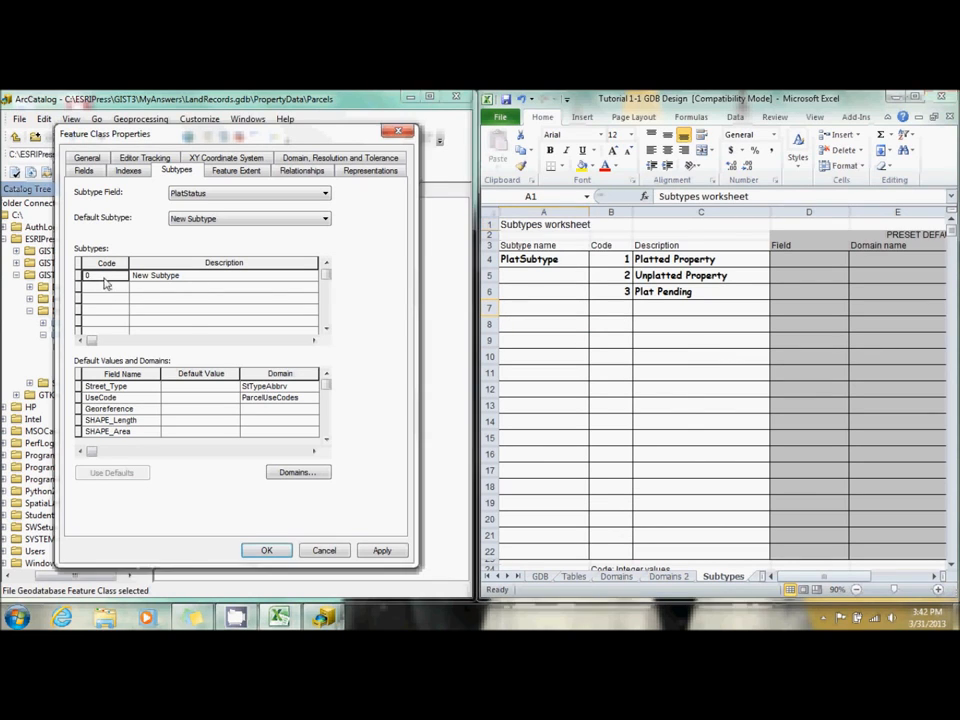
{"action": "left_click", "coordinate": [193, 321]}
{"action": "type", "text": "1"}
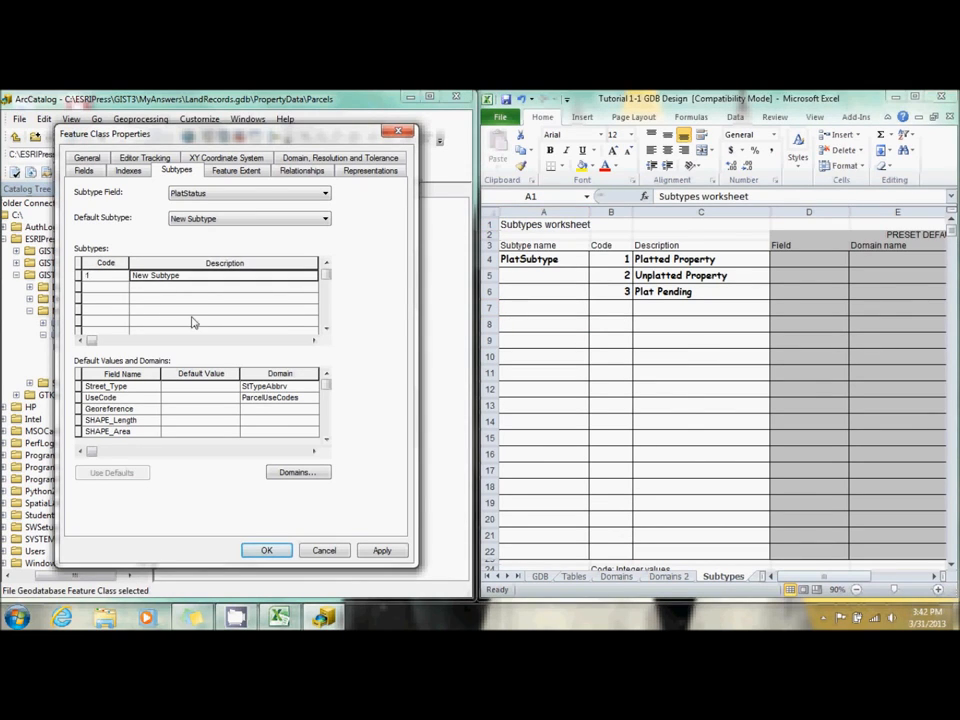
{"action": "key", "text": "Tab"}
{"action": "type", "text": "Platte"}
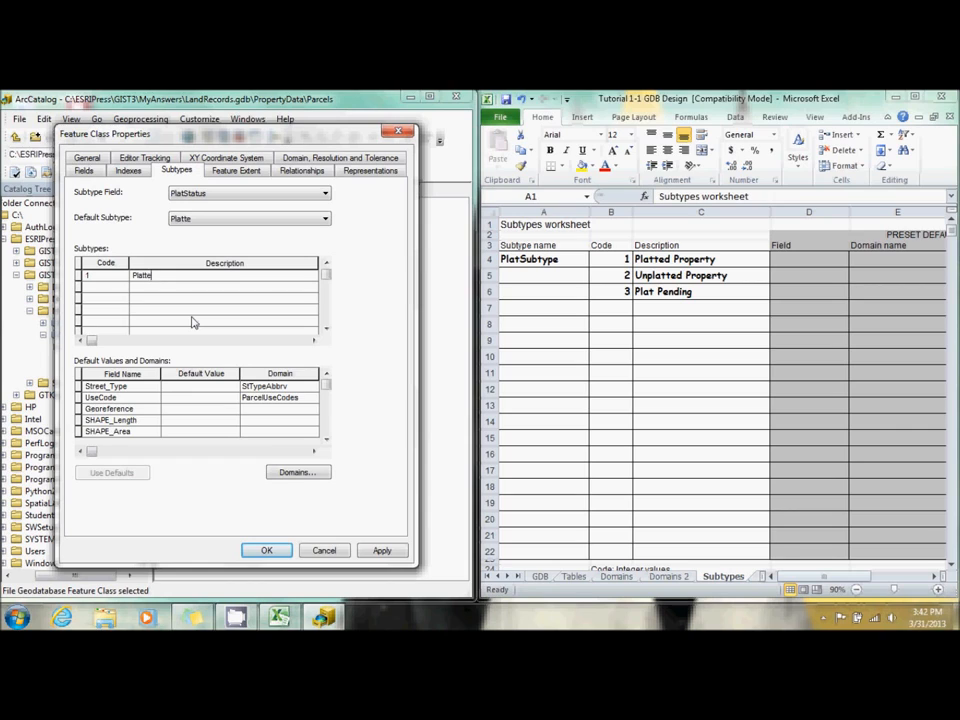
{"action": "type", "text": "d Property"}
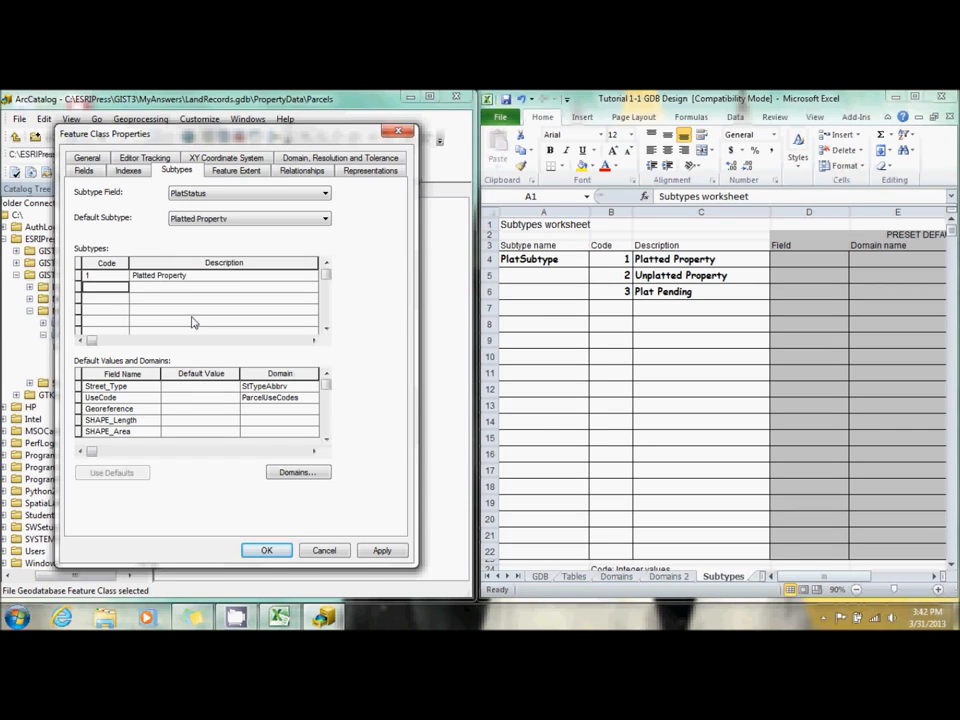
- Add subtype codes 2 for Unplatted Property and 3 for Plat Pending, then save the Parcels properties
{"action": "key", "text": "Tab"}
{"action": "type", "text": "2"}
{"action": "key", "text": "Tab"}
{"action": "type", "text": "Unplatted Property"}
{"action": "key", "text": "Tab"}
{"action": "type", "text": "3"}
{"action": "key", "text": "Tab"}
{"action": "type", "text": "Plat"}
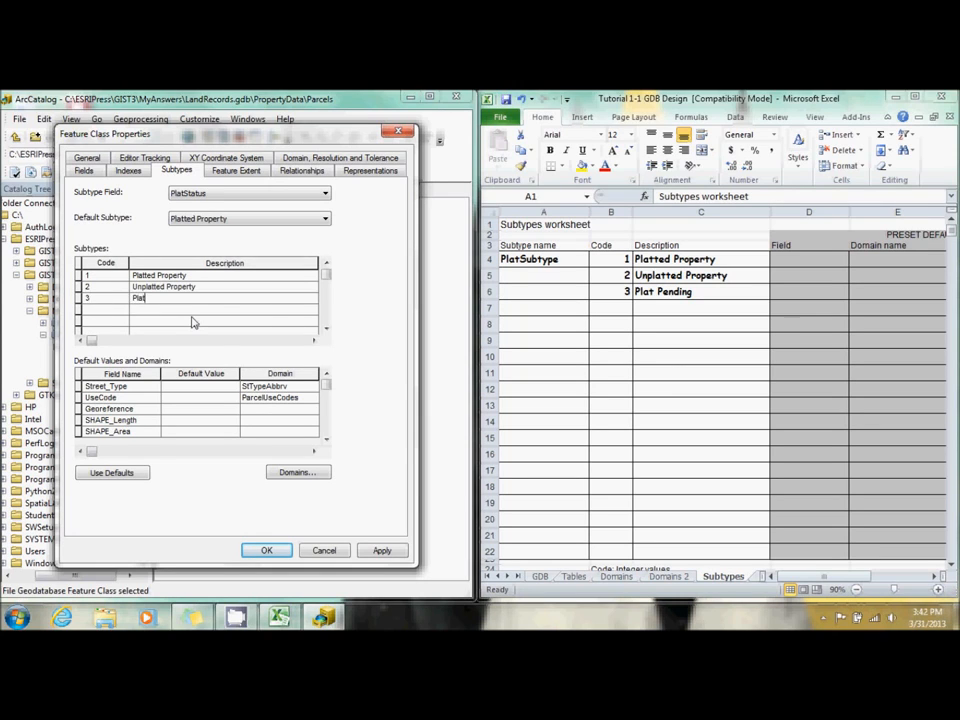
{"action": "type", "text": " Pending"}
{"action": "left_click", "coordinate": [380, 551]}
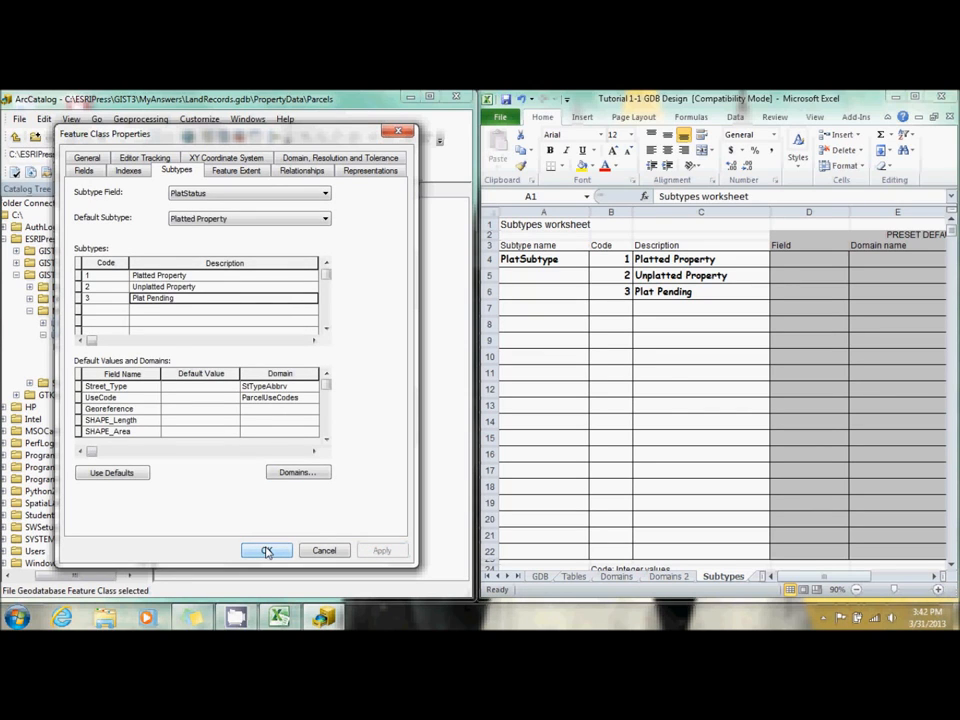
{"action": "left_click", "coordinate": [267, 551]}
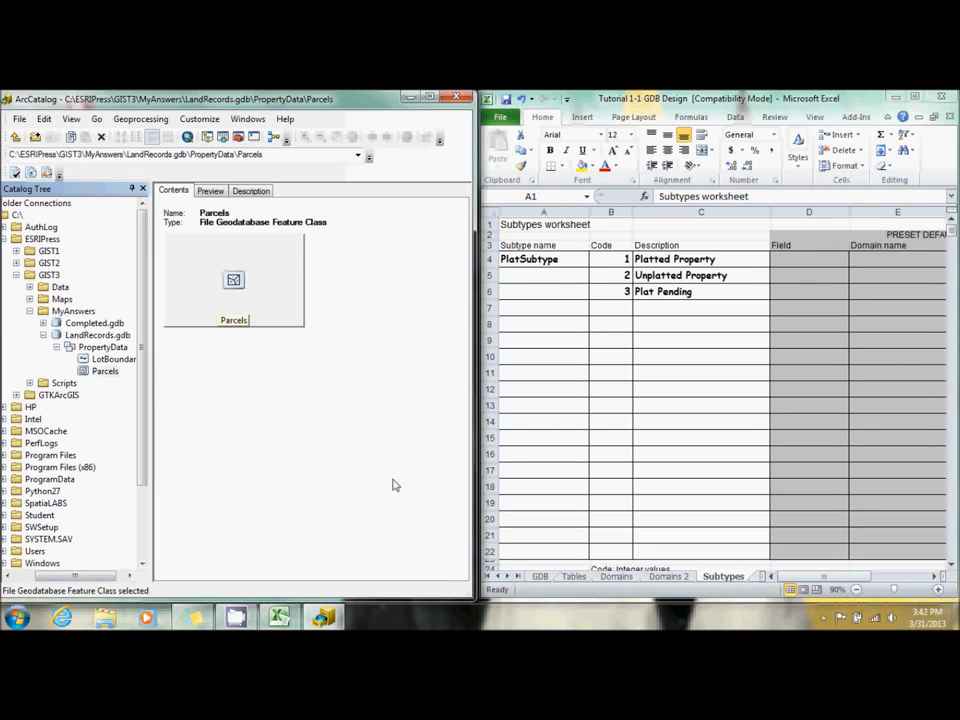
- Show the Relationships worksheet in the Excel workbook at 80% zoom
{"action": "left_click", "coordinate": [518, 580]}
{"action": "left_click", "coordinate": [517, 578]}
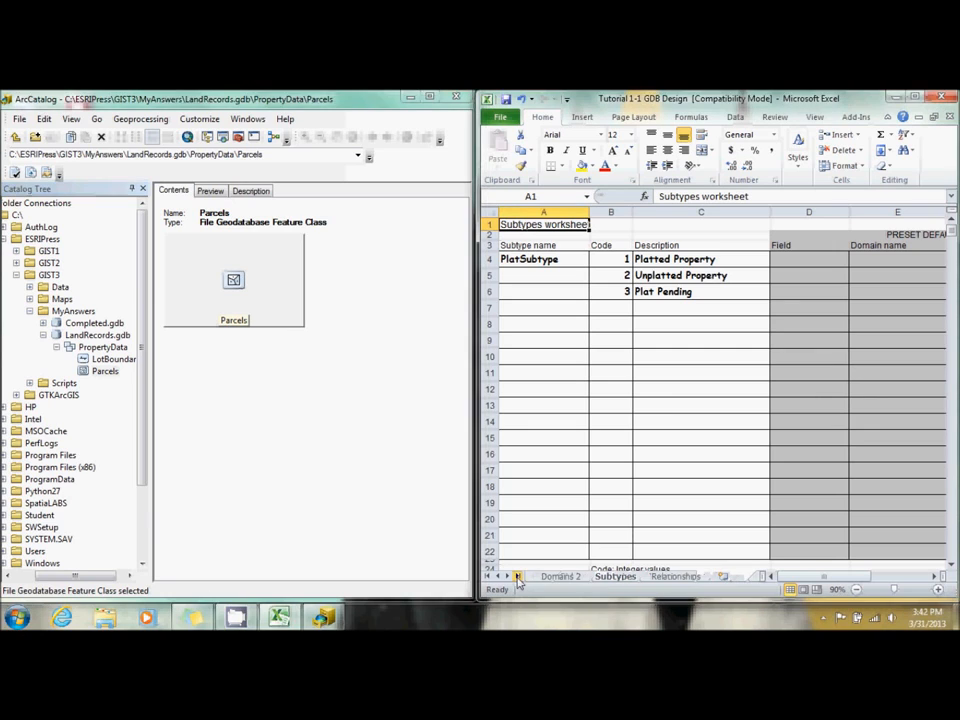
{"action": "left_click", "coordinate": [660, 577]}
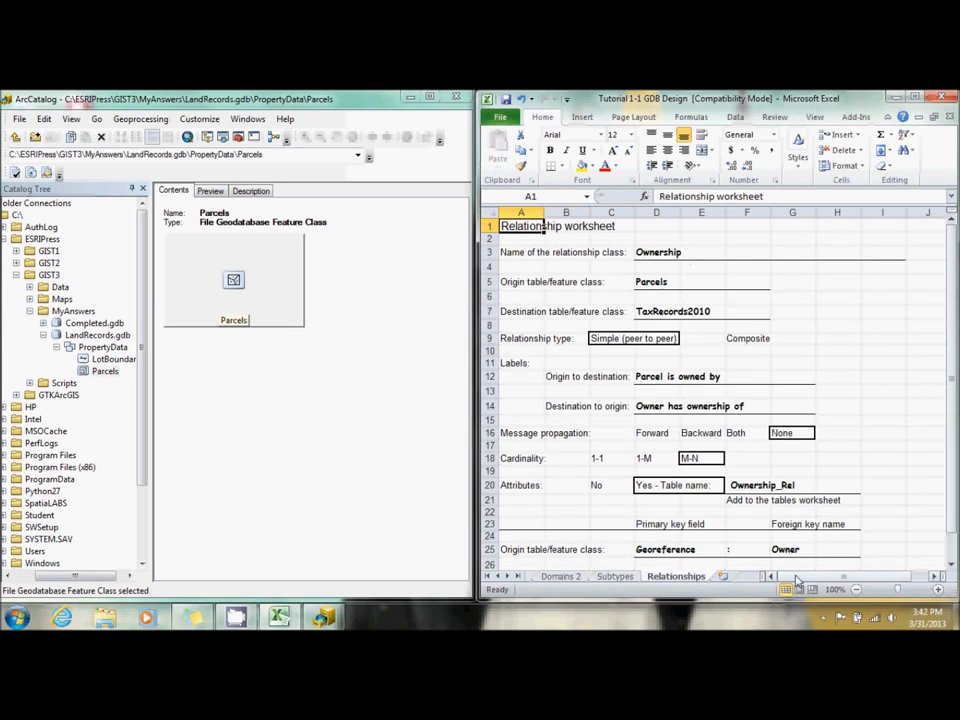
{"action": "left_click", "coordinate": [856, 590]}
{"action": "left_click", "coordinate": [856, 590]}
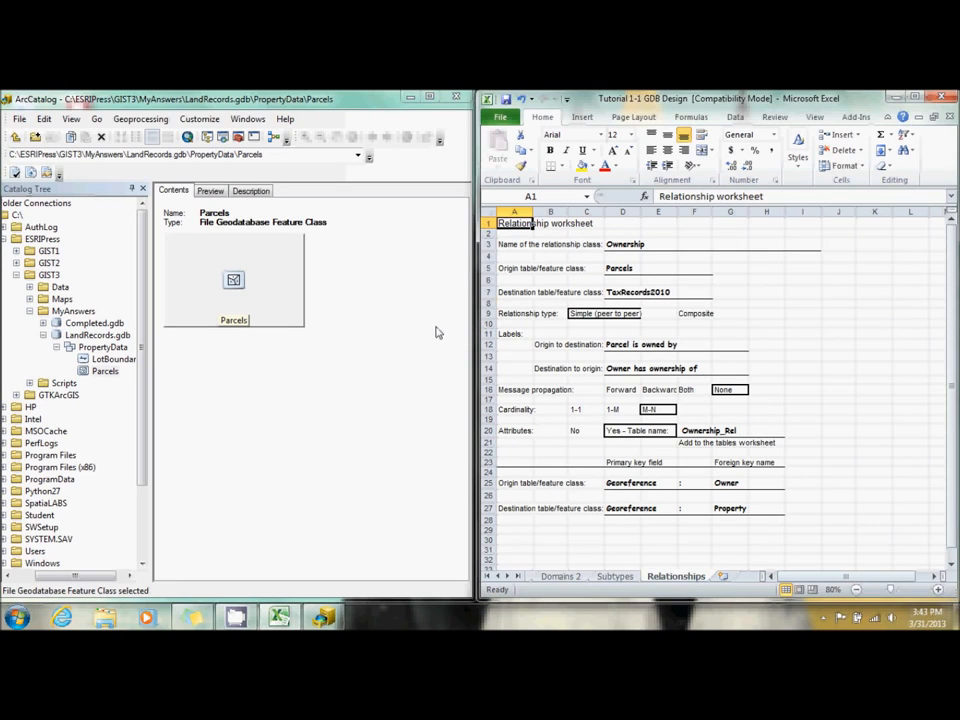
- Start a single-table import into the LandRecords geodatabase with TaxRecords2010.dbf from the GIST3 Data folder as input rows
{"action": "right_click", "coordinate": [90, 337]}
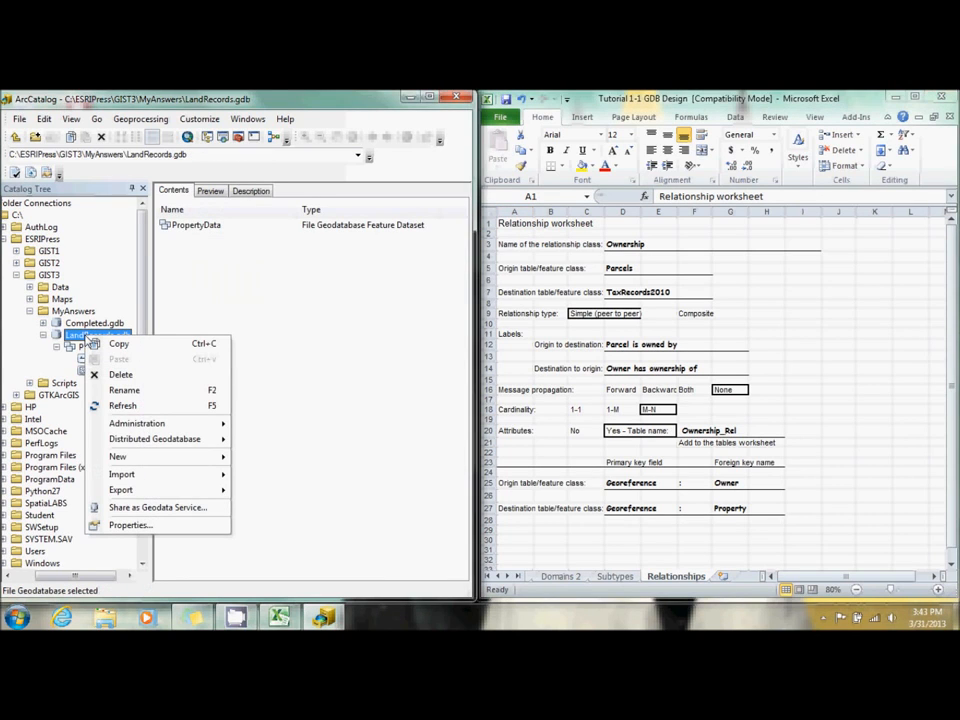
{"action": "mouse_move", "coordinate": [149, 476]}
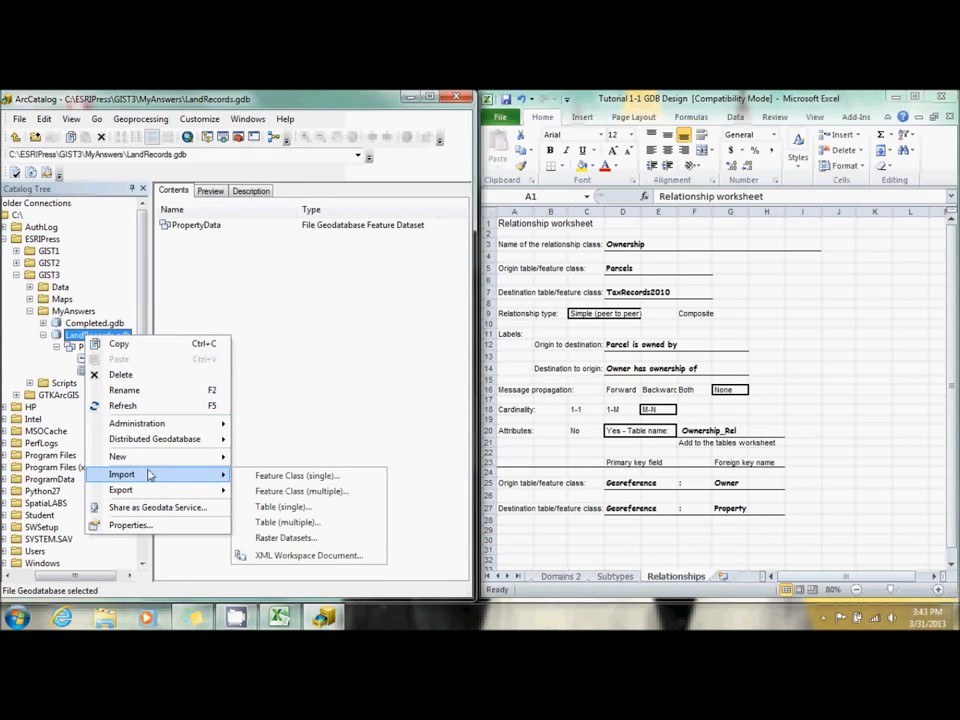
{"action": "left_click", "coordinate": [283, 508]}
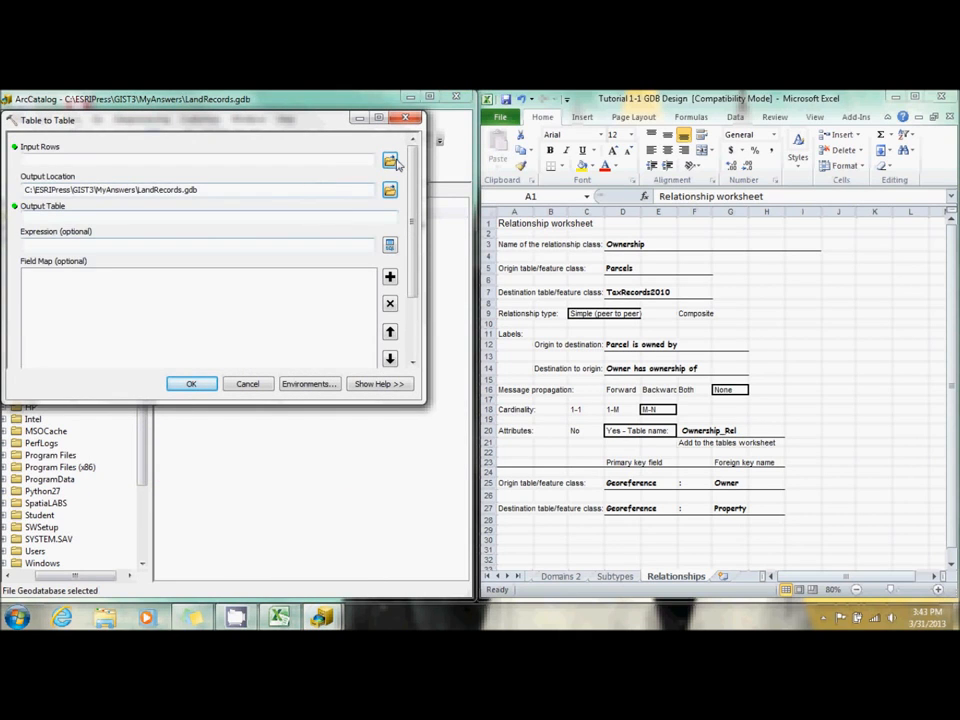
{"action": "left_click", "coordinate": [391, 161]}
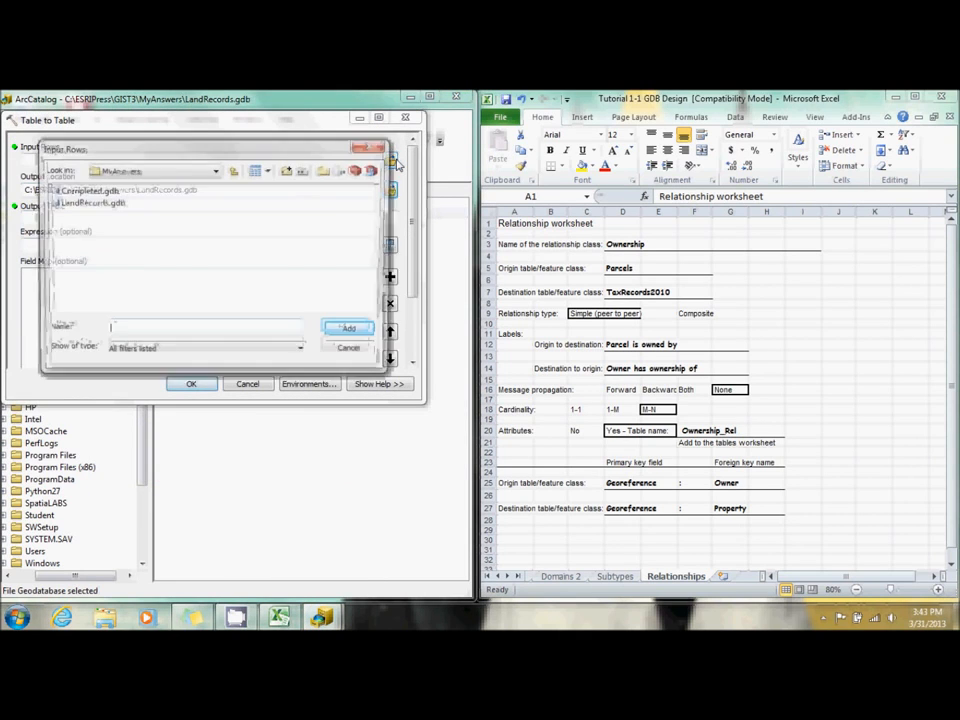
{"action": "left_click", "coordinate": [230, 171]}
{"action": "double_click", "coordinate": [60, 191]}
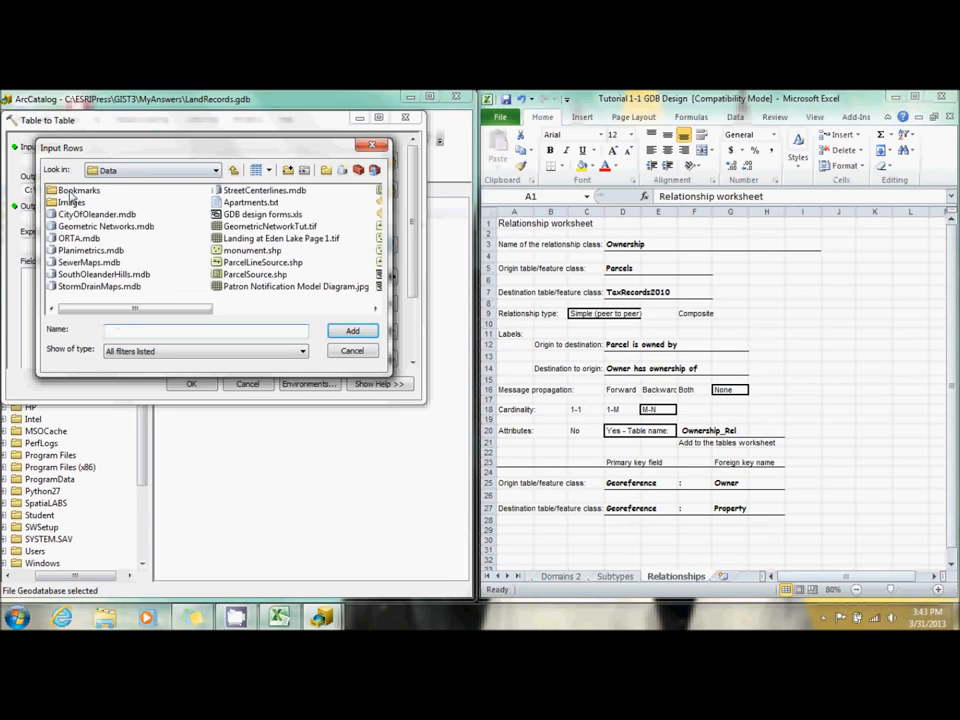
{"action": "scroll", "coordinate": [220, 235], "scroll_direction": "down", "scroll_amount": 3}
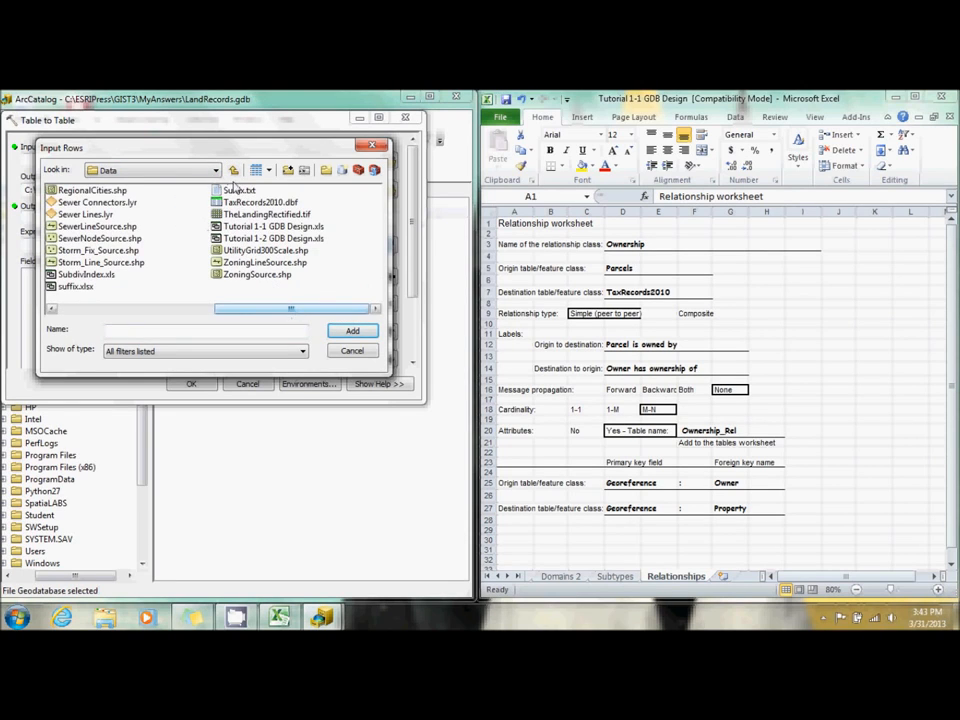
{"action": "left_click", "coordinate": [258, 202]}
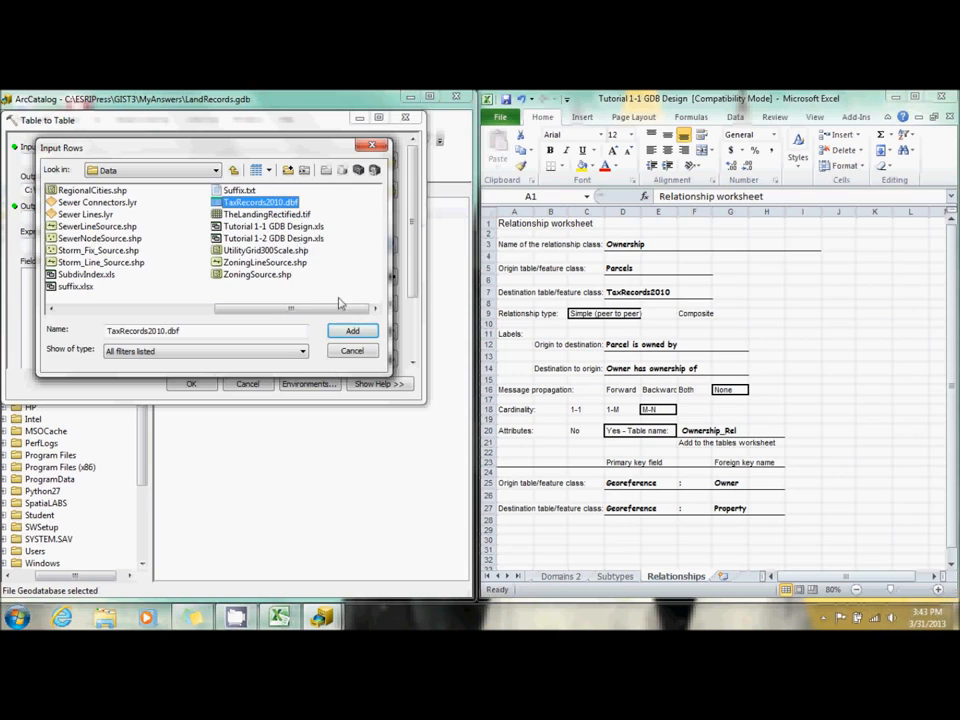
{"action": "left_click", "coordinate": [352, 330]}
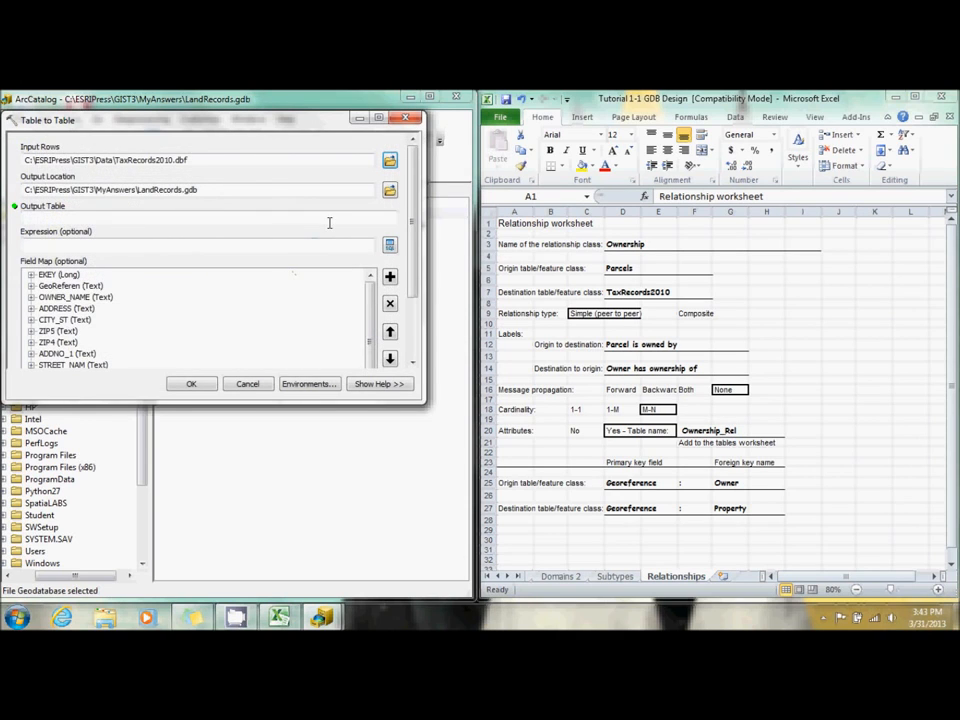
- Name the output table TaxRecords2010 and run the import
{"action": "left_click", "coordinate": [360, 217]}
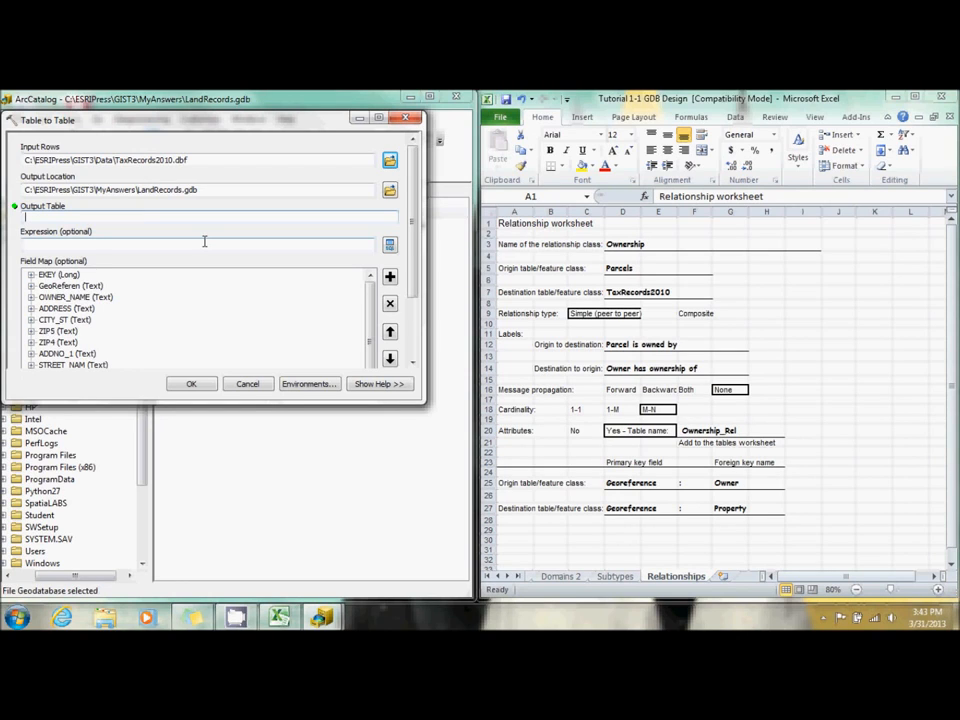
{"action": "type", "text": "TaxRecords2010"}
{"action": "left_click", "coordinate": [181, 385]}
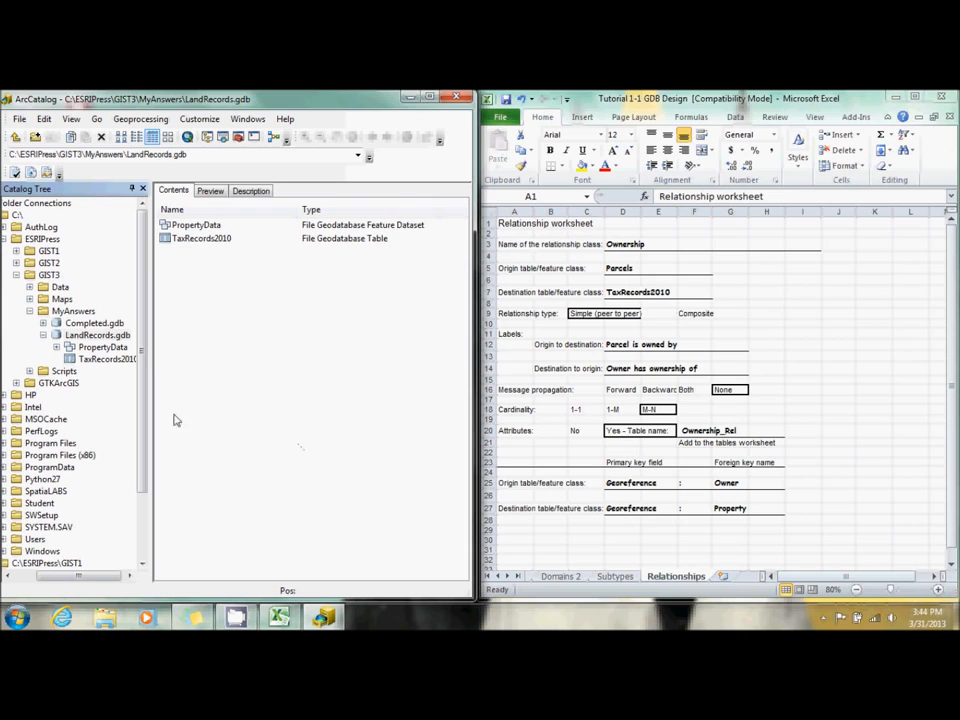
- Start a new relationship class in the LandRecords geodatabase and name it Ownership
{"action": "right_click", "coordinate": [84, 337]}
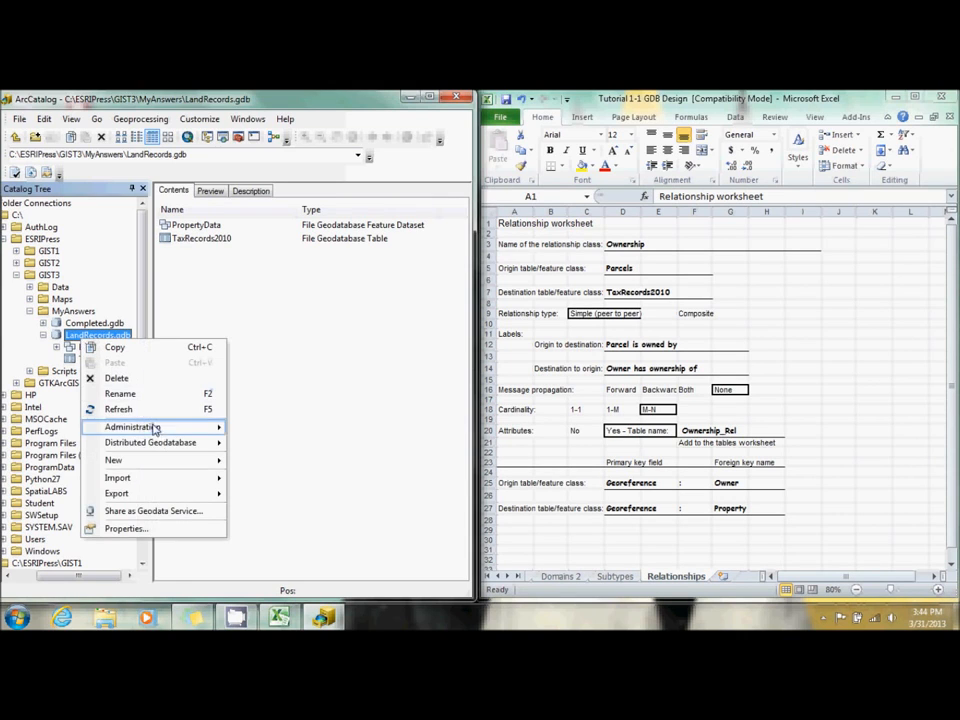
{"action": "mouse_move", "coordinate": [215, 460]}
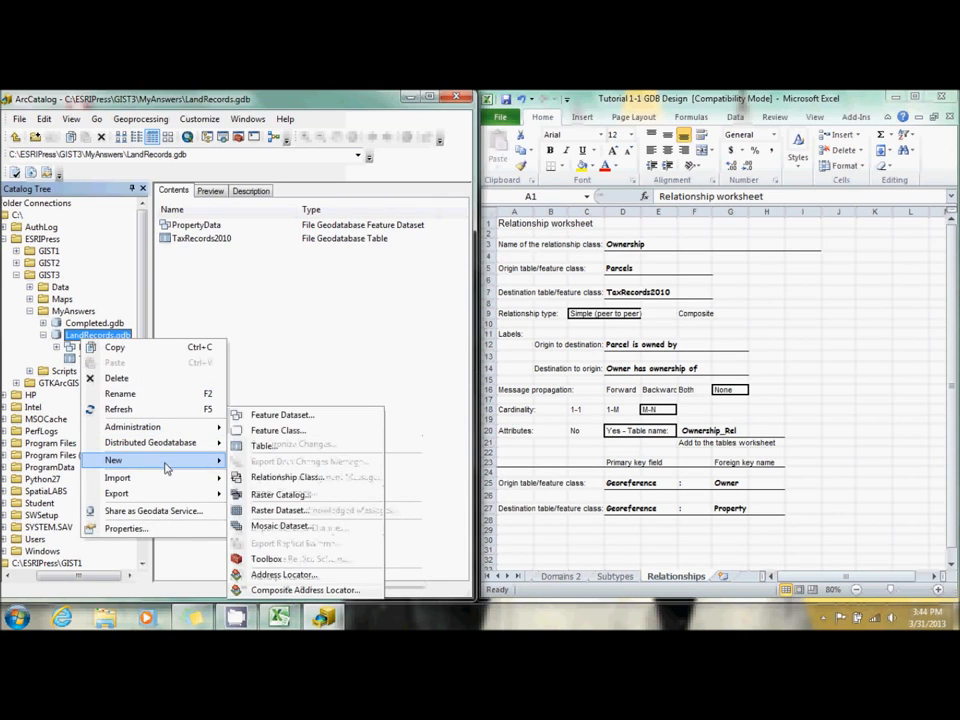
{"action": "left_click", "coordinate": [310, 479]}
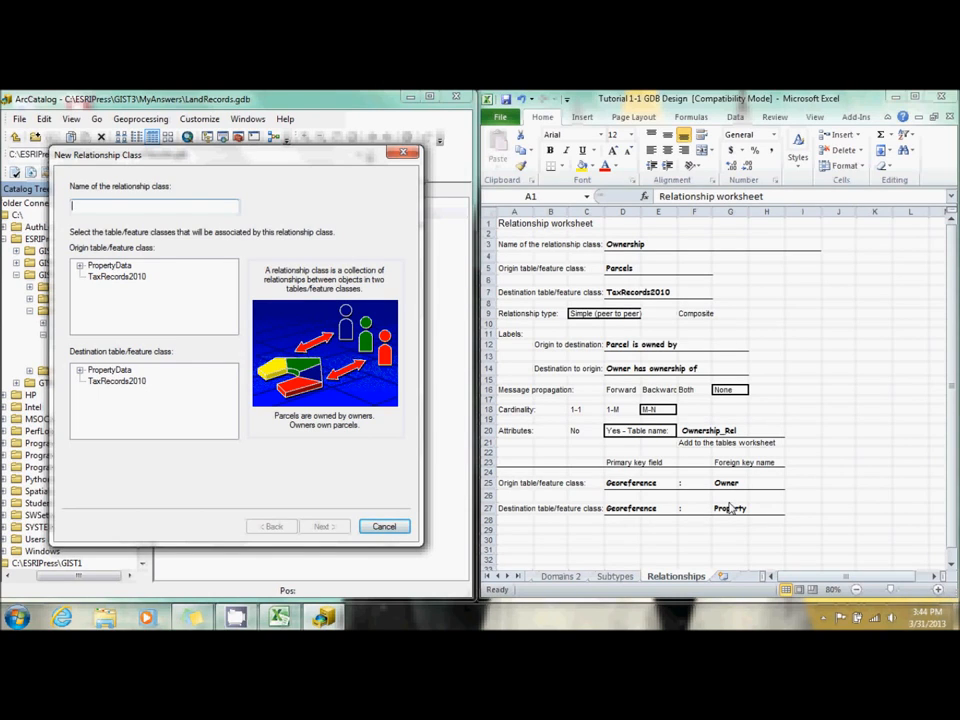
{"action": "type", "text": "Ownership"}
- Set Parcels from PropertyData as origin and TaxRecords2010 as destination, keeping the simple (peer to peer) relationship type
{"action": "double_click", "coordinate": [109, 265]}
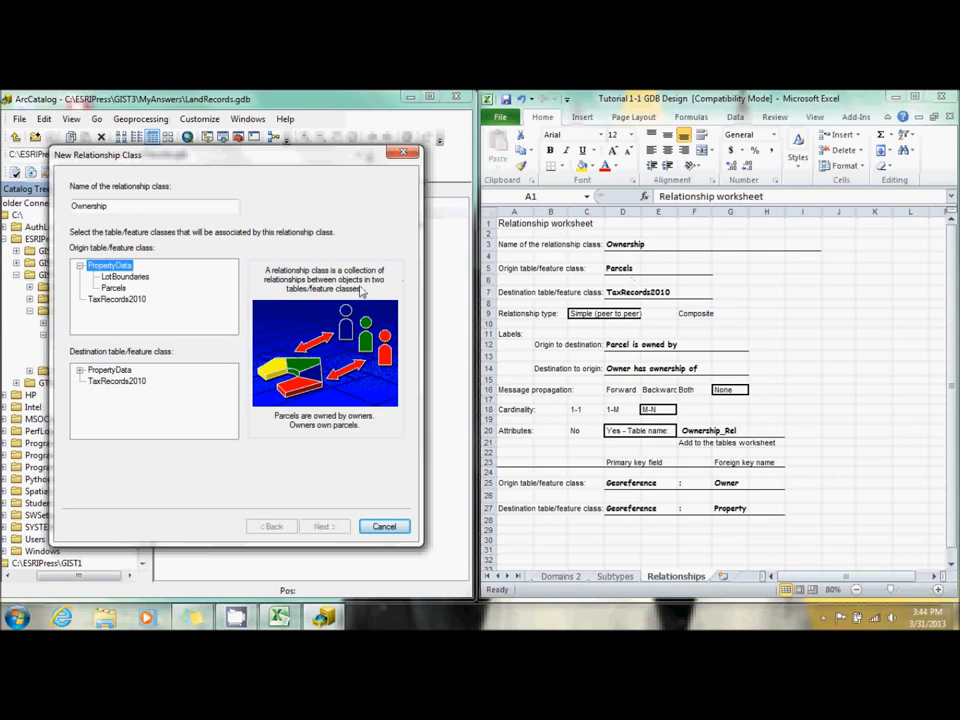
{"action": "left_click", "coordinate": [113, 288]}
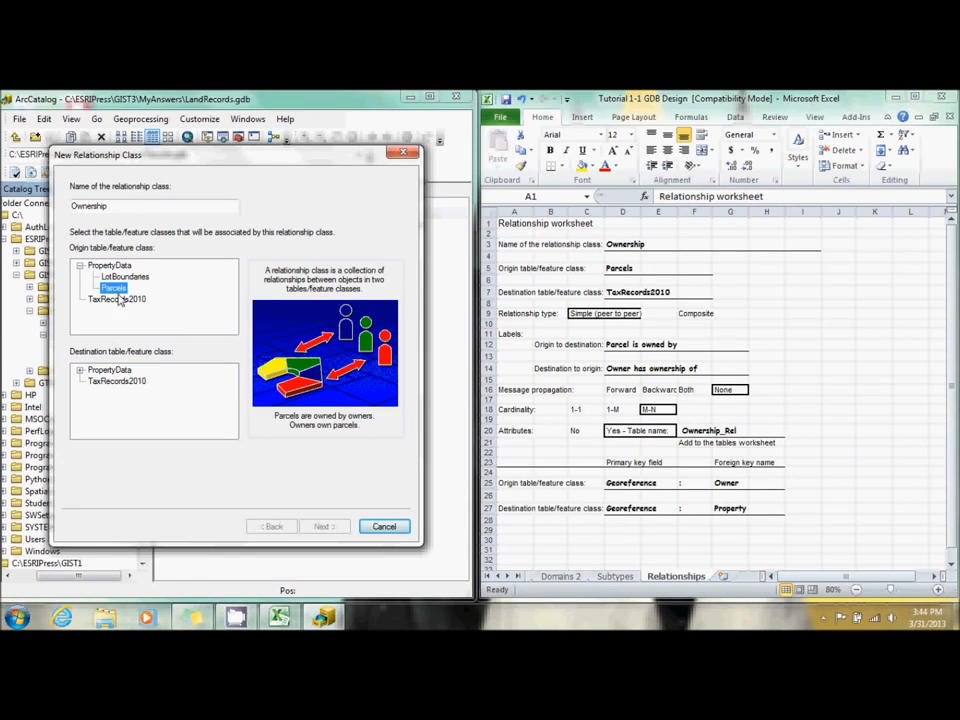
{"action": "left_click", "coordinate": [80, 372]}
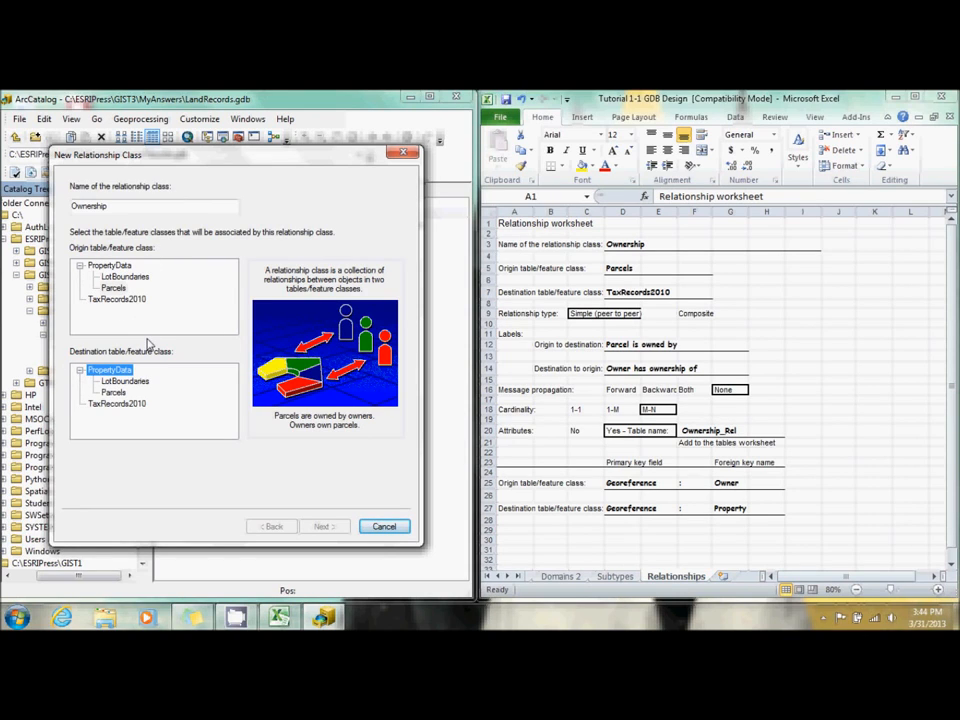
{"action": "left_click", "coordinate": [115, 403]}
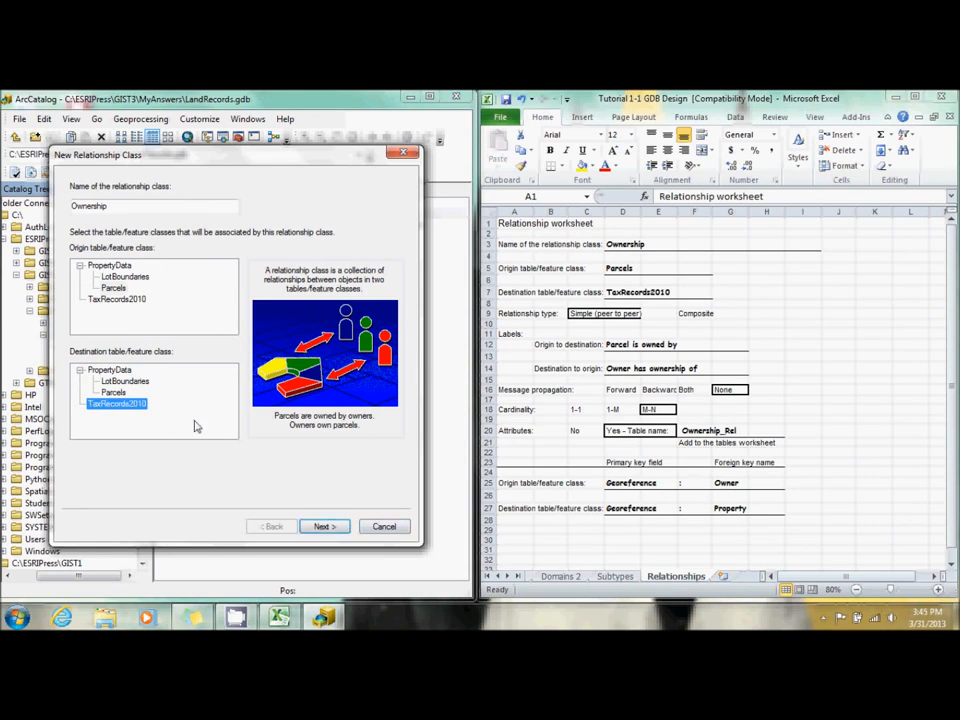
{"action": "left_click", "coordinate": [325, 528]}
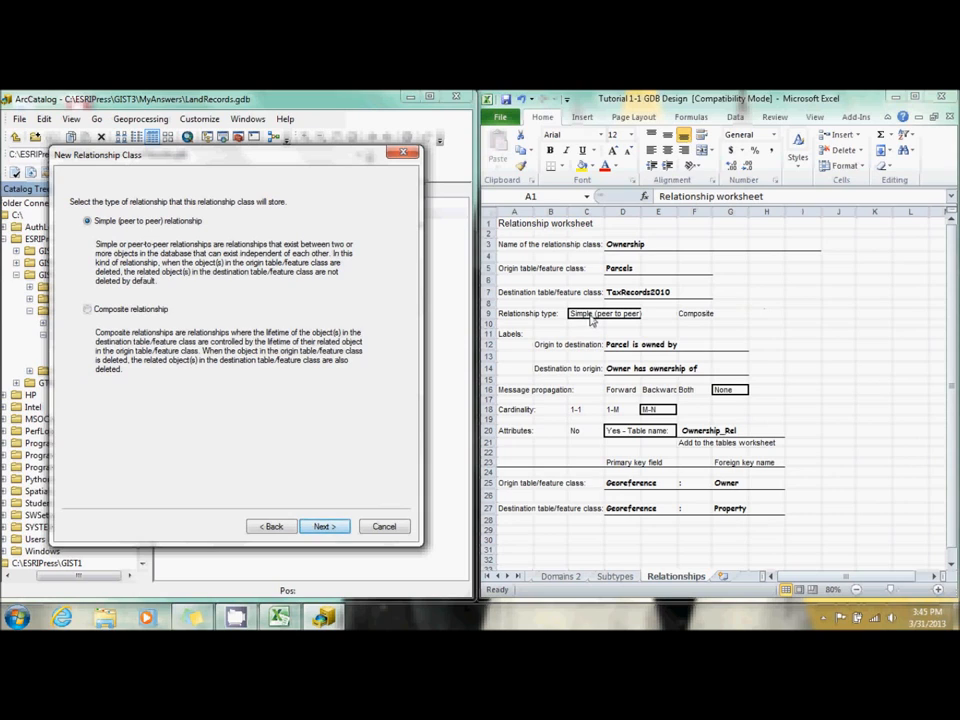
{"action": "left_click", "coordinate": [331, 528]}
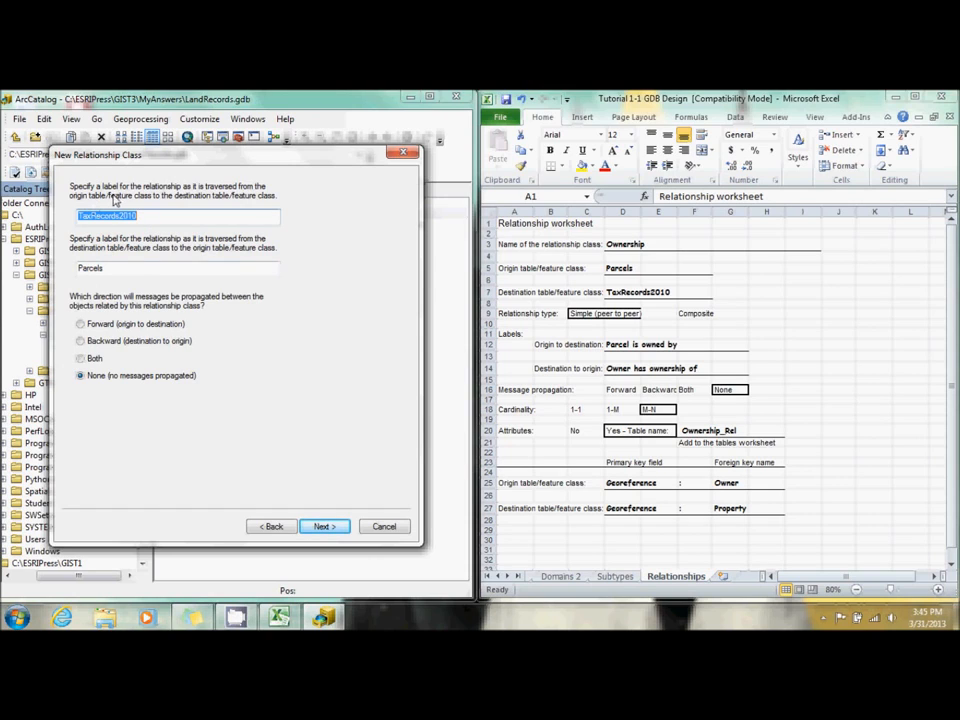
- Label the relationship from origin to destination "Parcel is owned by"
{"action": "type", "text": "Parcels"}
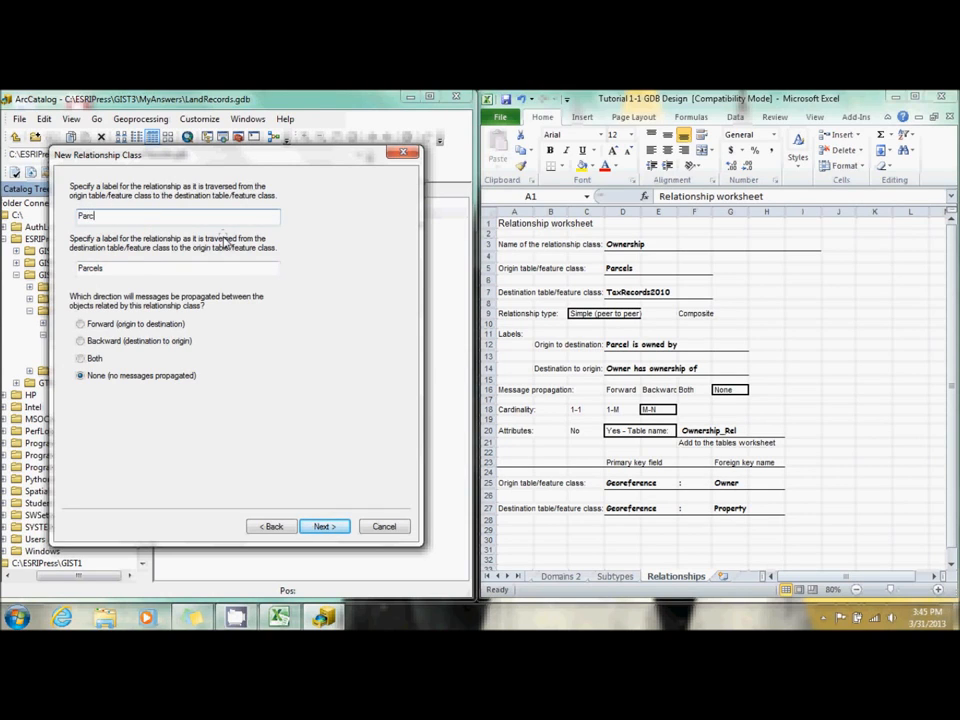
{"action": "key", "text": "BackSpace"}
{"action": "type", "text": "is owned by"}
- Label the relationship from destination to origin "Owner has ownership of", leaving message propagation at None
{"action": "left_click", "coordinate": [191, 268]}
{"action": "key", "text": "BackSpace"}
{"action": "key", "text": "BackSpace"}
{"action": "key", "text": "BackSpace"}
{"action": "key", "text": "BackSpace"}
{"action": "key", "text": "BackSpace"}
{"action": "key", "text": "BackSpace"}
{"action": "key", "text": "BackSpace"}
{"action": "type", "text": "OWn"}
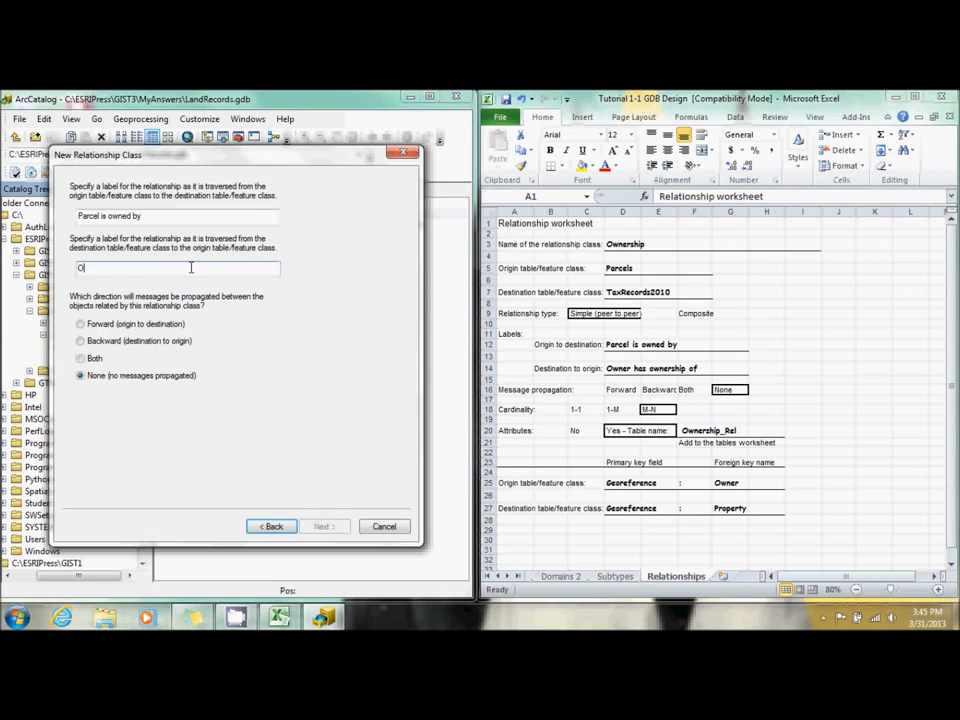
{"action": "key", "text": "BackSpace"}
{"action": "key", "text": "BackSpace"}
{"action": "type", "text": "wner "}
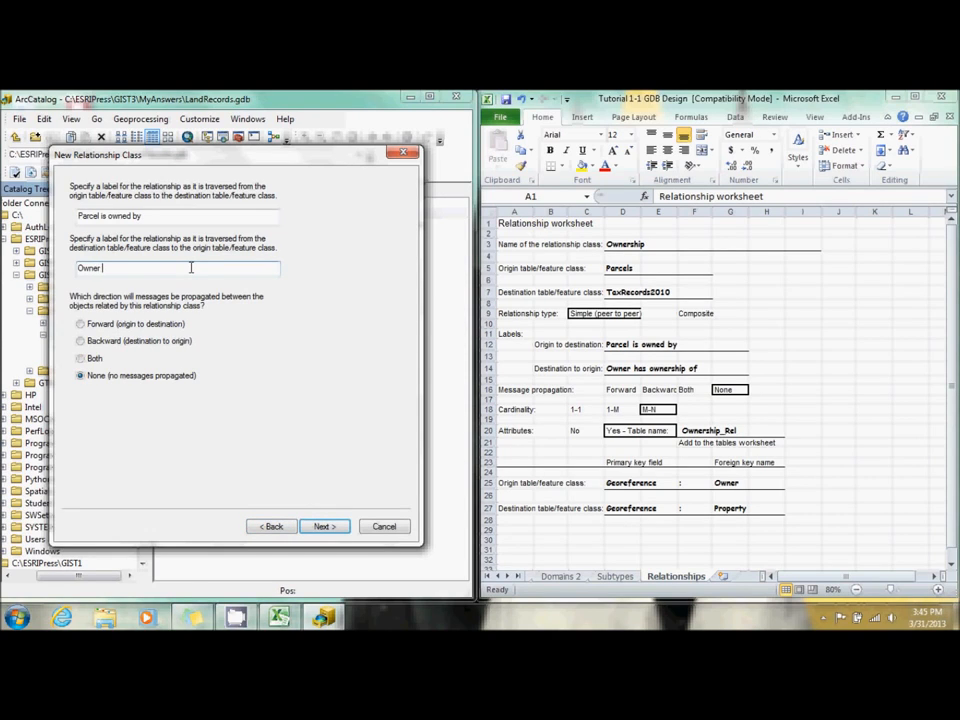
{"action": "type", "text": "has ownership of"}
{"action": "left_click", "coordinate": [326, 526]}
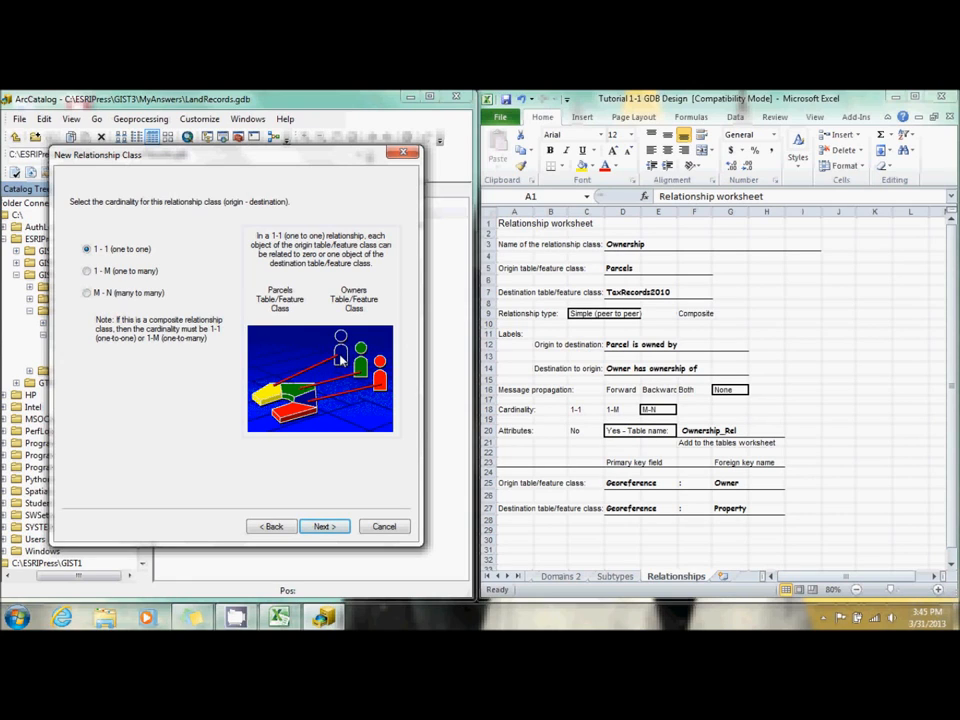
- Set the cardinality to M - N (many to many) and choose to add attributes to the relationship class
{"action": "left_click", "coordinate": [87, 271]}
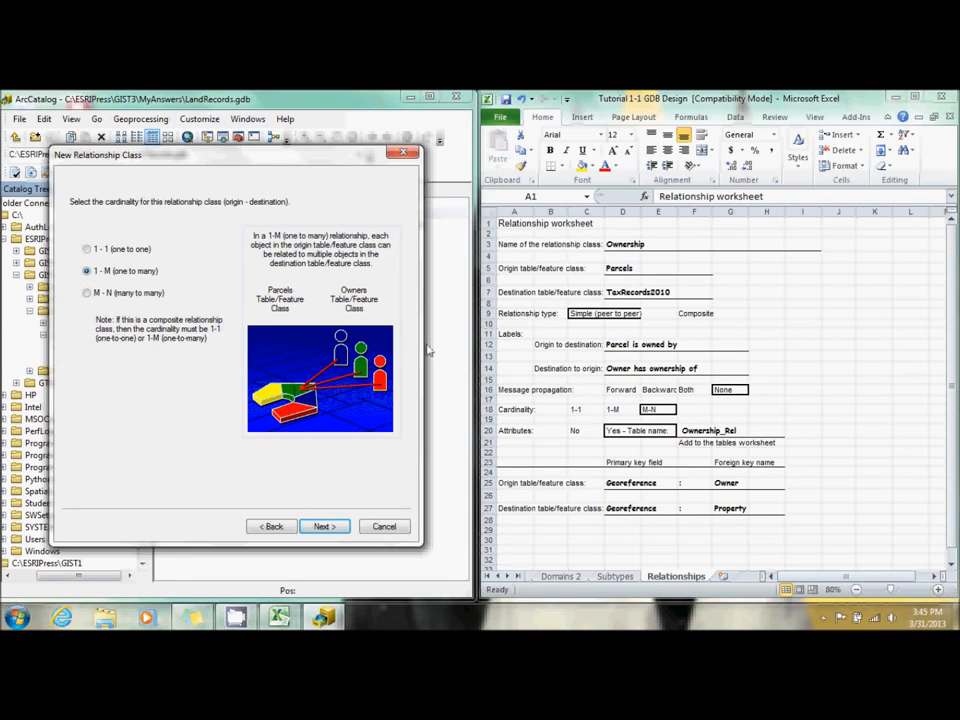
{"action": "left_click", "coordinate": [87, 292]}
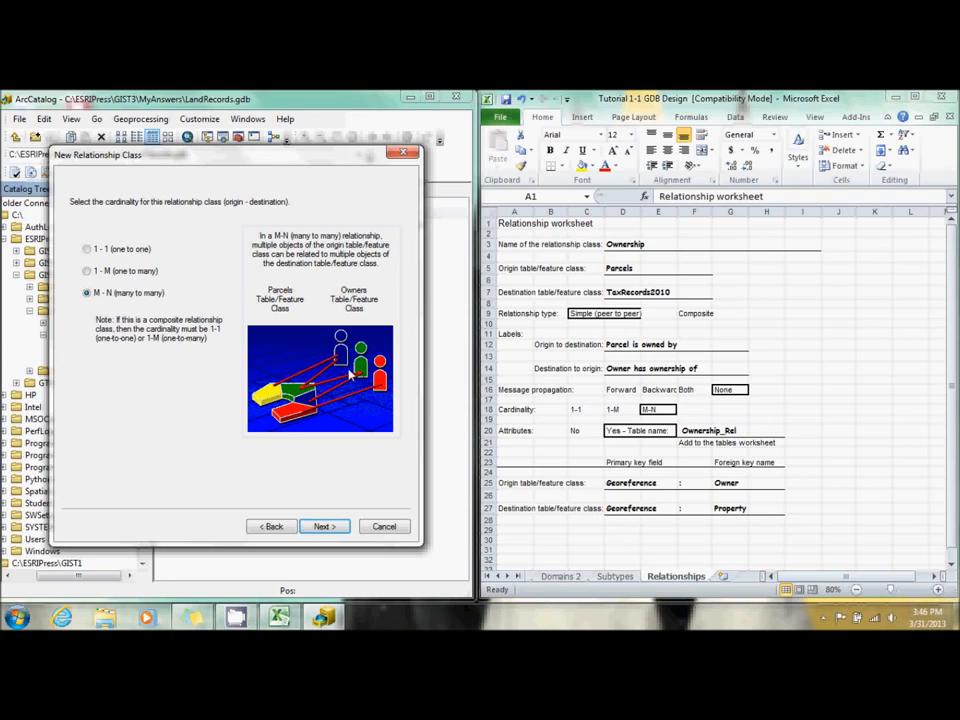
{"action": "left_click", "coordinate": [325, 528]}
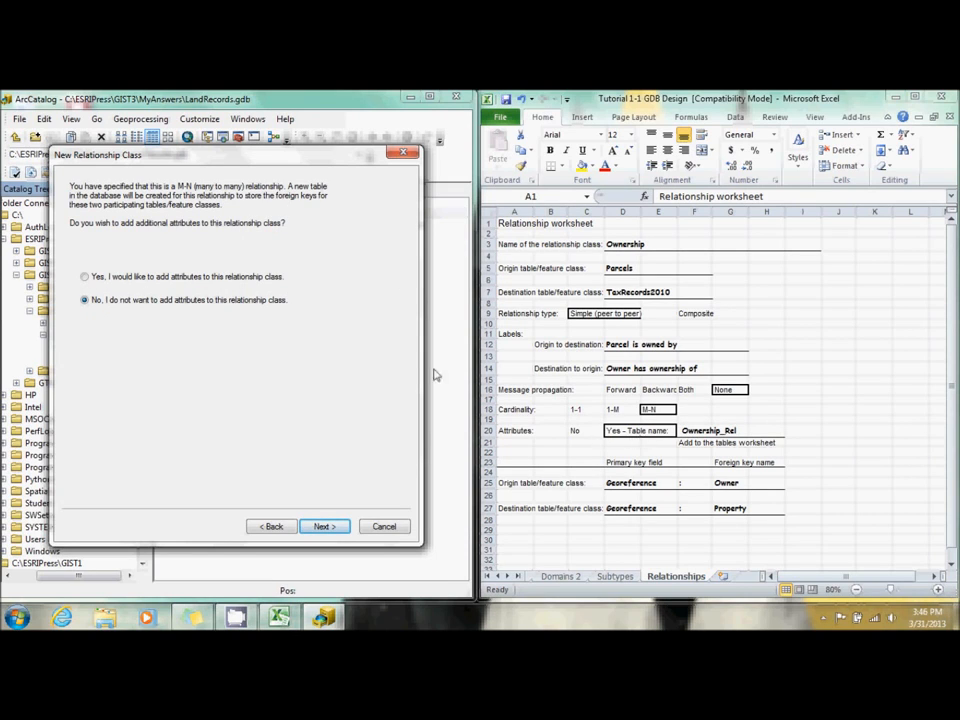
{"action": "left_click", "coordinate": [139, 277]}
{"action": "left_click", "coordinate": [328, 525]}
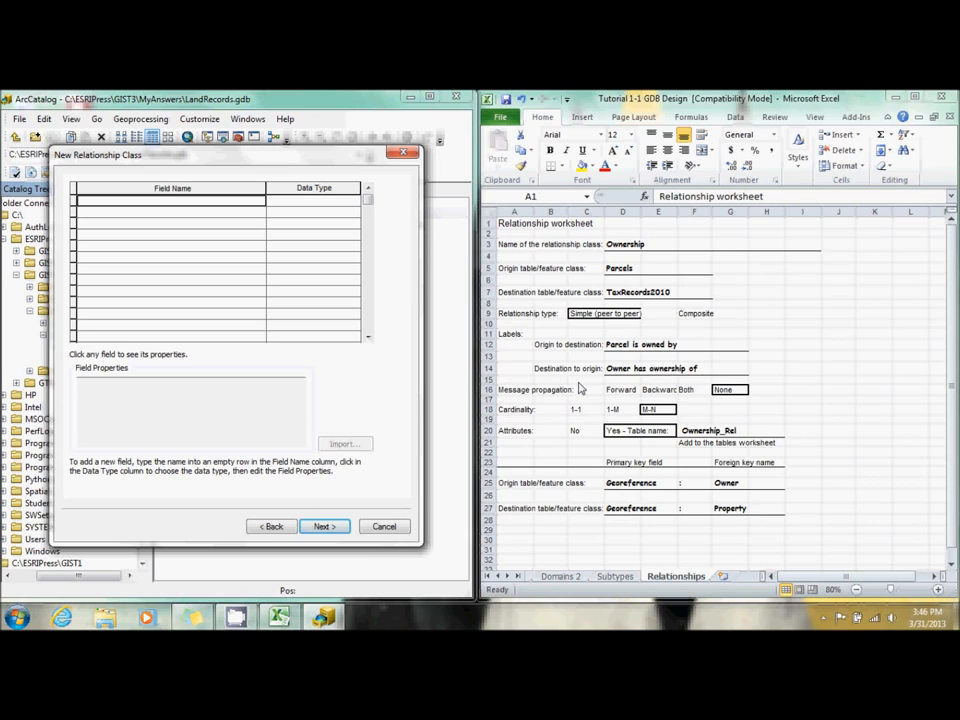
- Add a PercentOwn attribute field with the Float data type to the relationship class
{"action": "type", "text": "PercentOwn"}
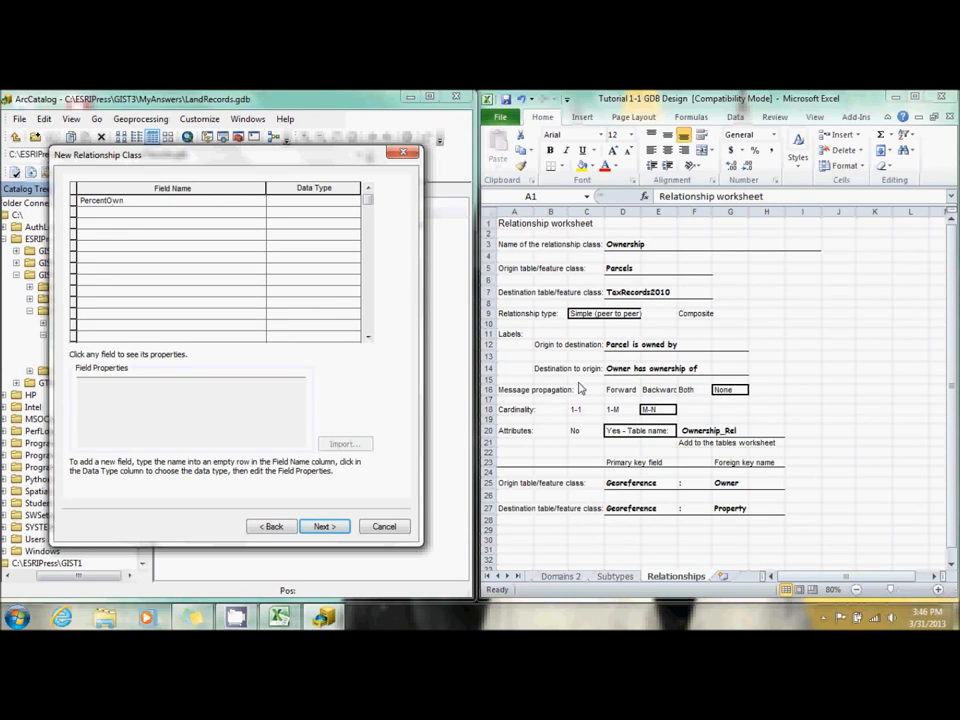
{"action": "key", "text": "Tab"}
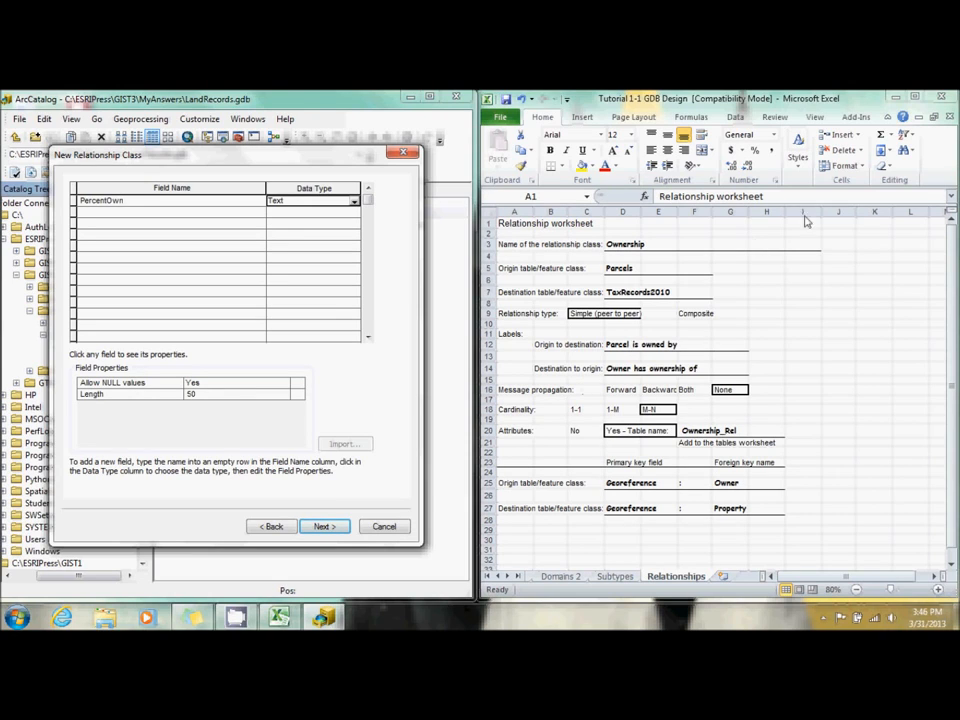
{"action": "left_click", "coordinate": [354, 201]}
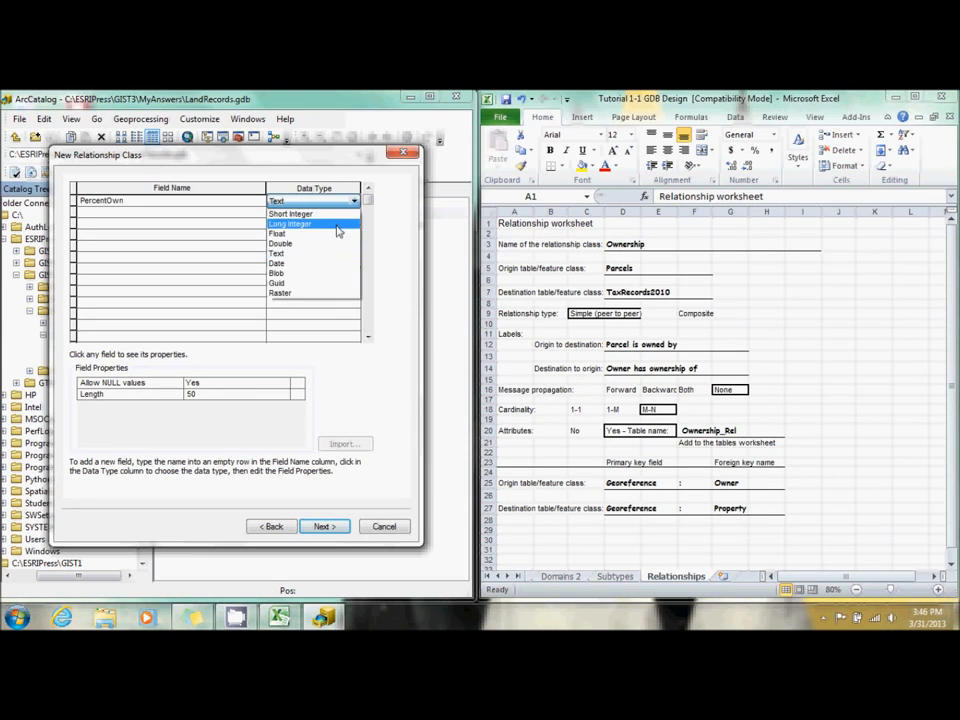
{"action": "left_click", "coordinate": [336, 236]}
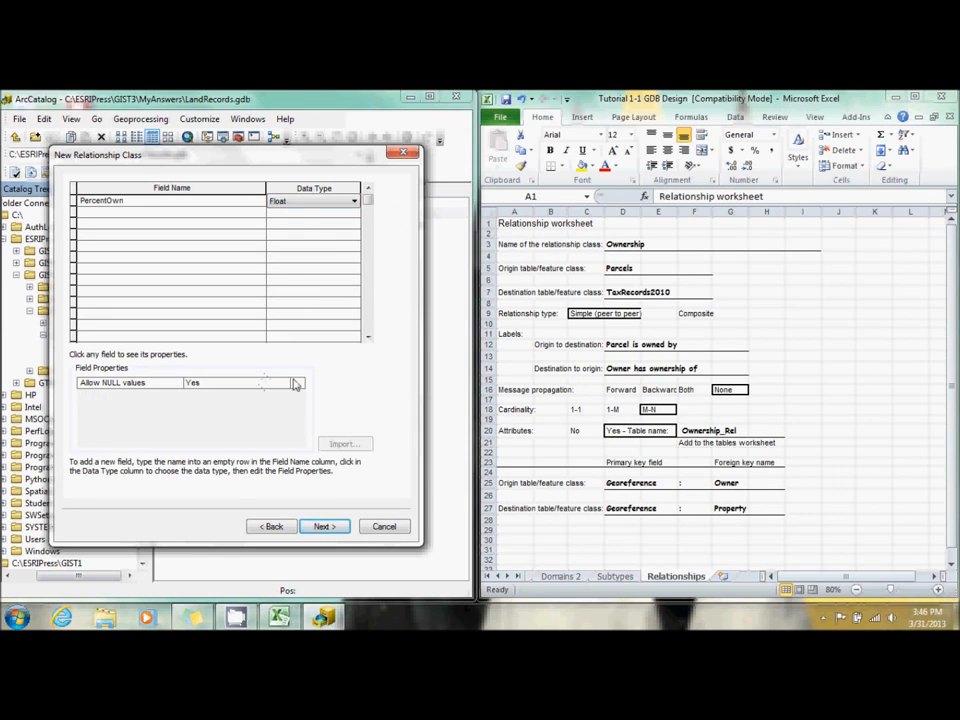
{"action": "left_click", "coordinate": [321, 527]}
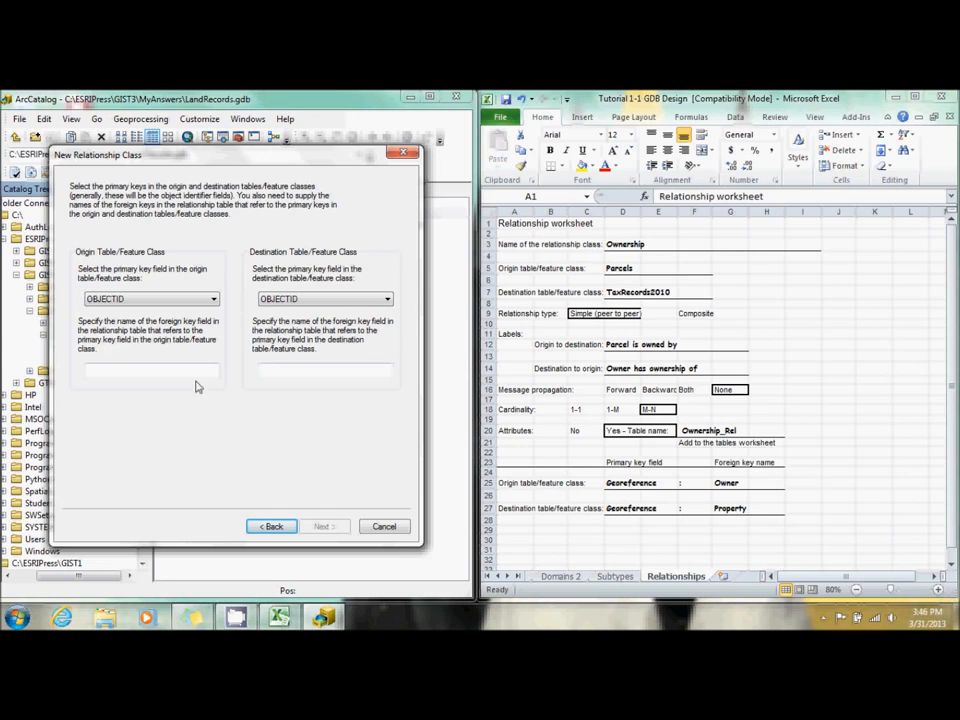
- Set the primary keys to Georeference for the origin and GeoReferen for the destination, and name the origin foreign key Owner
{"action": "left_click", "coordinate": [179, 300]}
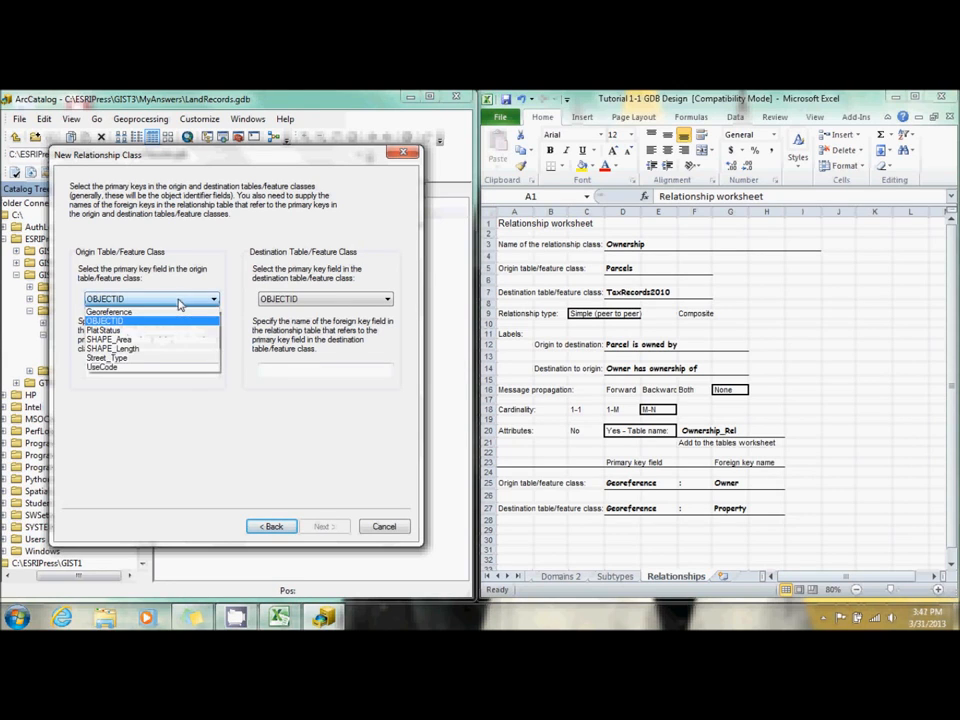
{"action": "left_click", "coordinate": [126, 314]}
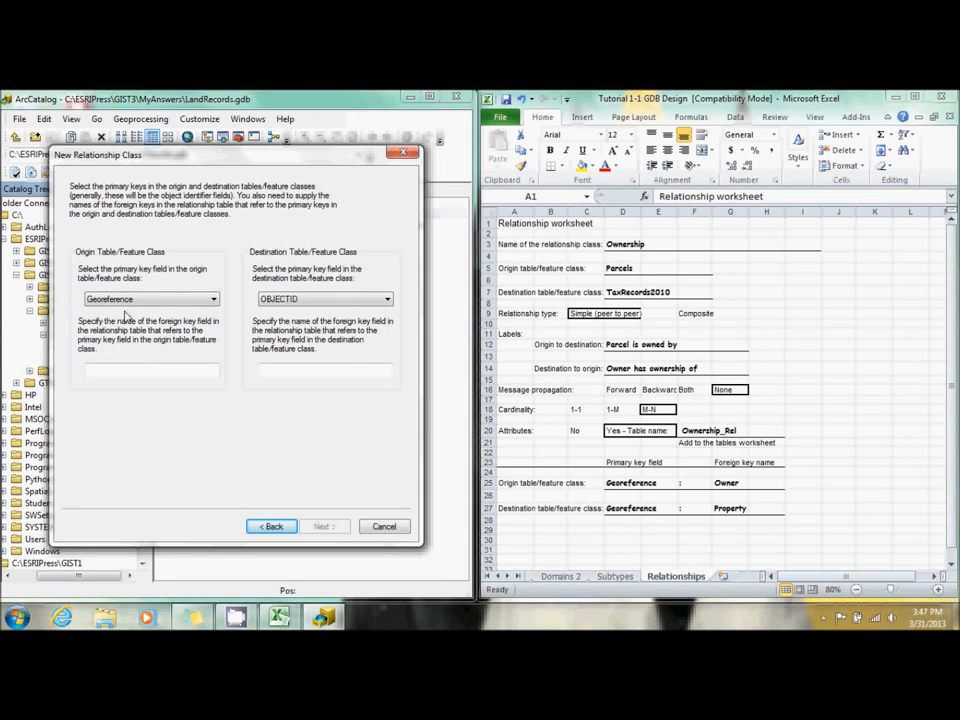
{"action": "left_click", "coordinate": [338, 300]}
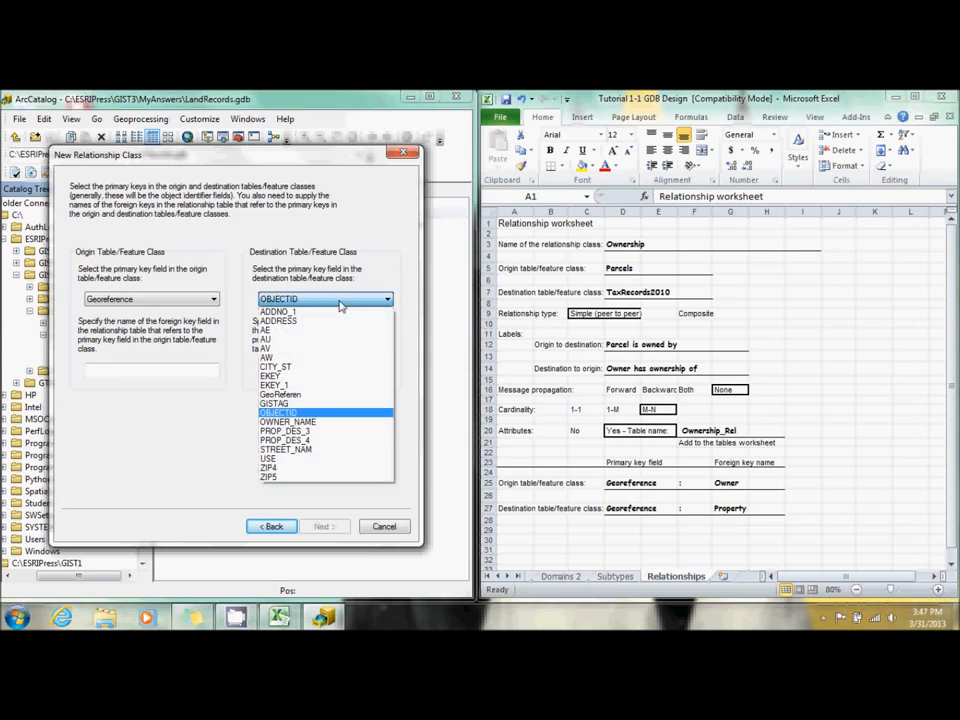
{"action": "left_click", "coordinate": [325, 396]}
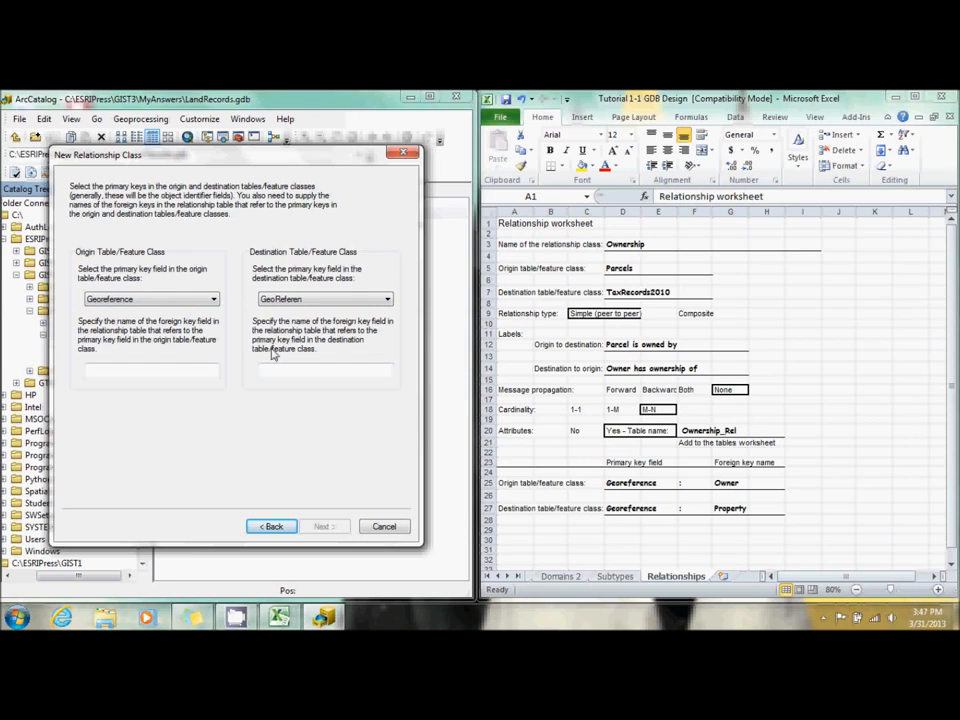
{"action": "left_click", "coordinate": [182, 373]}
{"action": "type", "text": "Ownerp"}
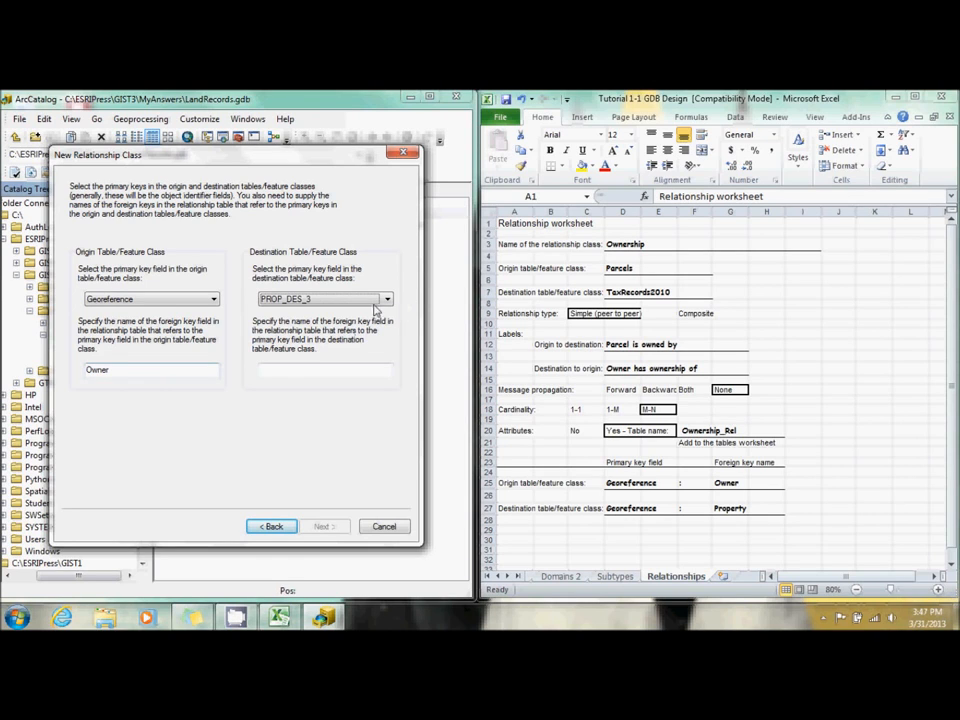
- Reselect GeoReferen as the destination primary key, name its foreign key Property, and finish creating the relationship class
{"action": "left_click", "coordinate": [381, 300]}
{"action": "left_click", "coordinate": [350, 394]}
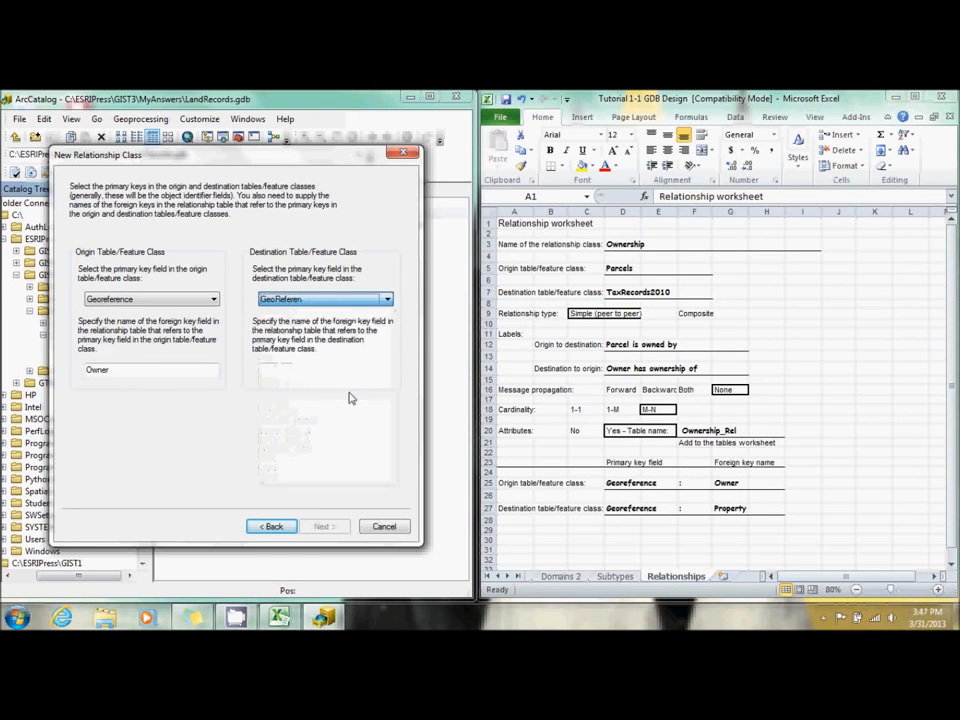
{"action": "left_click", "coordinate": [333, 371]}
{"action": "type", "text": "Property"}
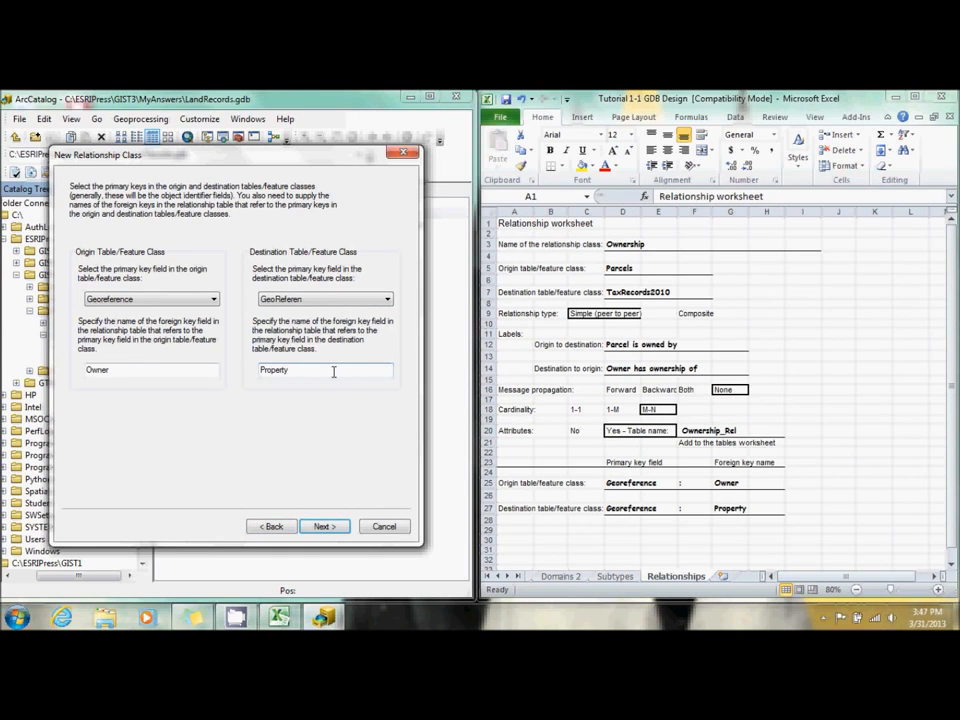
{"action": "left_click", "coordinate": [324, 530]}
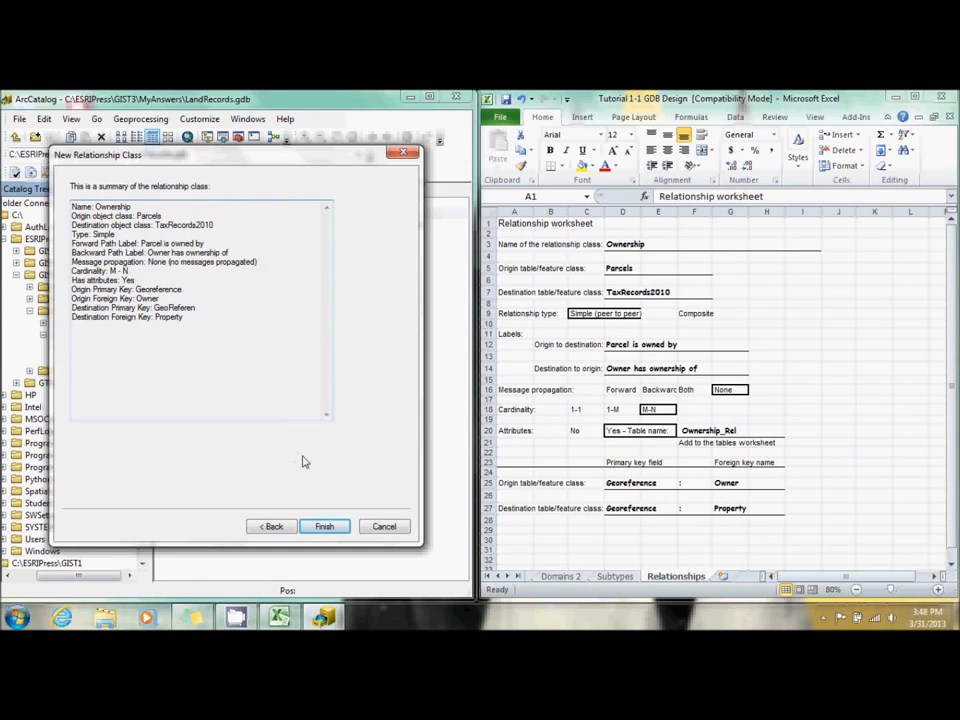
{"action": "left_click", "coordinate": [334, 526]}
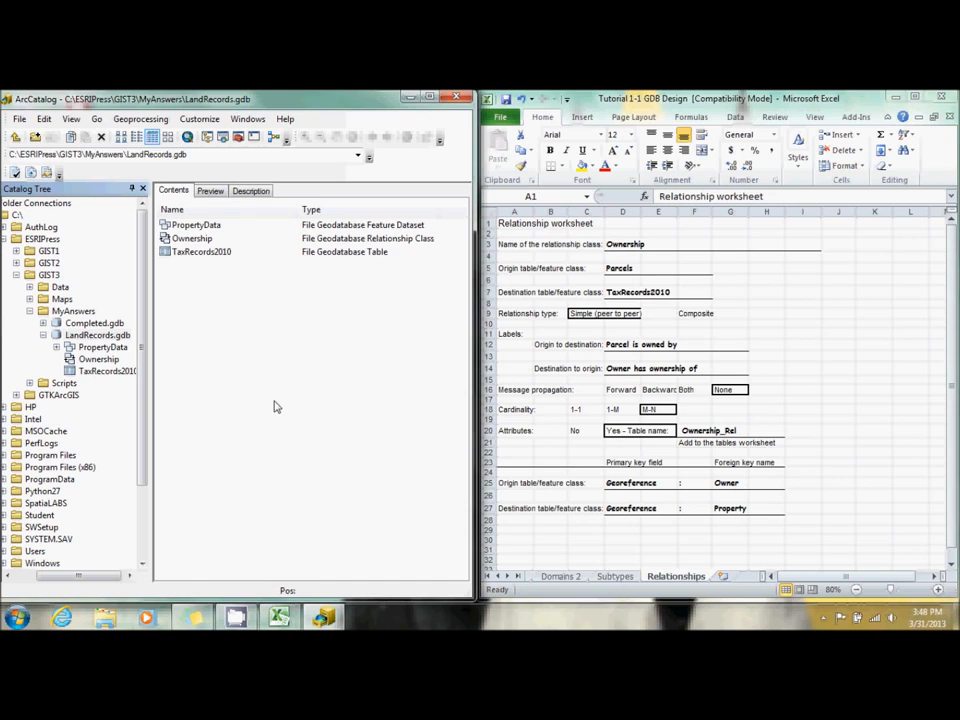
- Switch from ArcCatalog to a blank ArcMap document, closing ArcCatalog and the Attributes and Create Features windows
{"action": "left_click", "coordinate": [453, 97]}
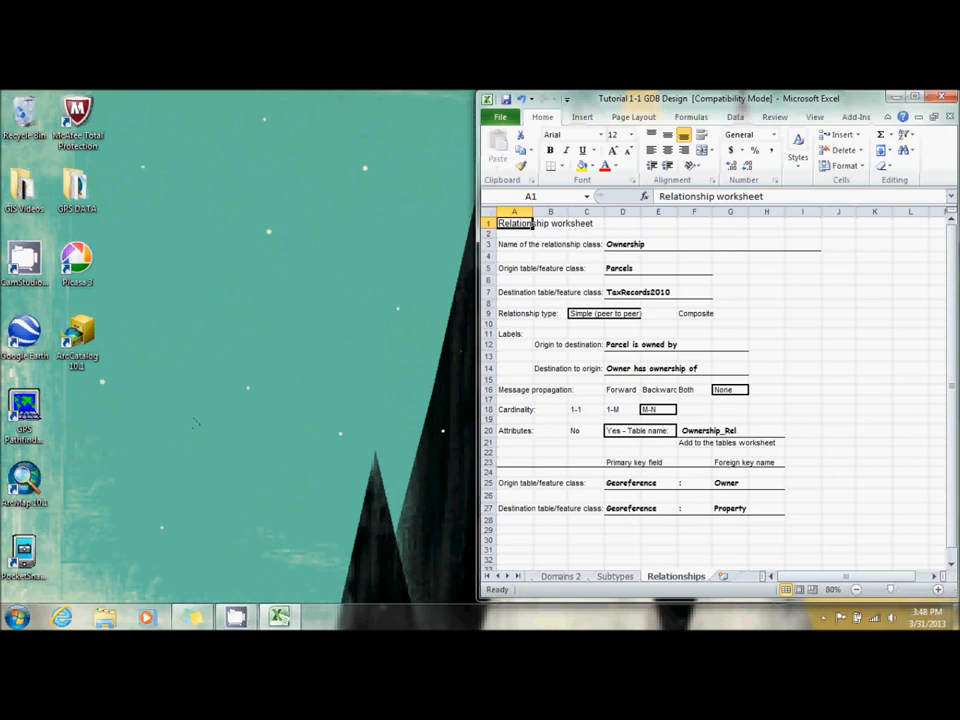
{"action": "left_click", "coordinate": [33, 484]}
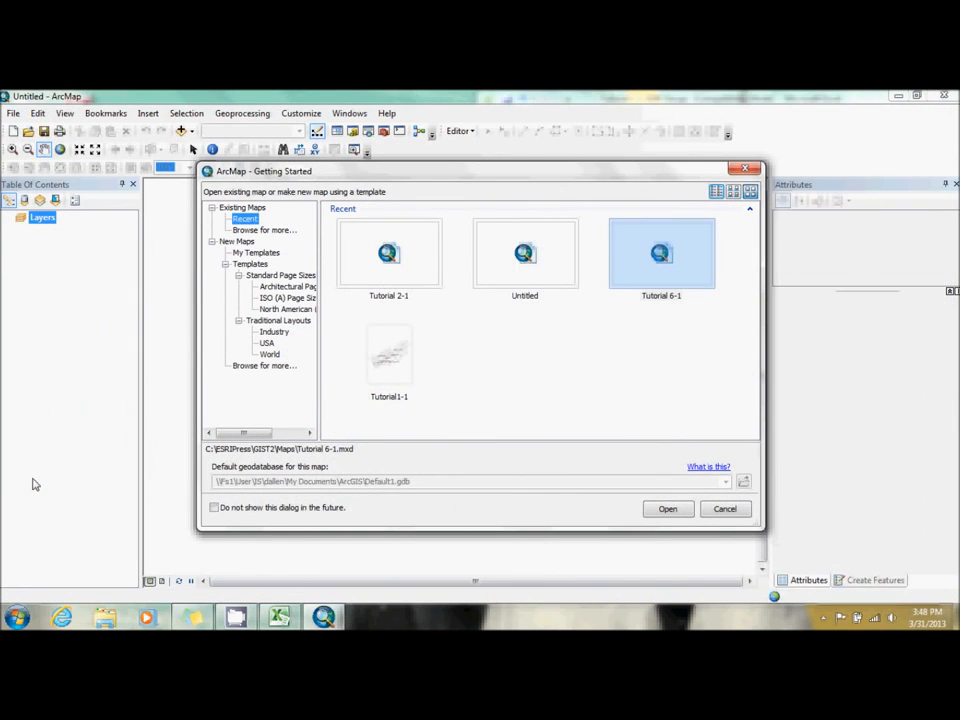
{"action": "left_click", "coordinate": [724, 509]}
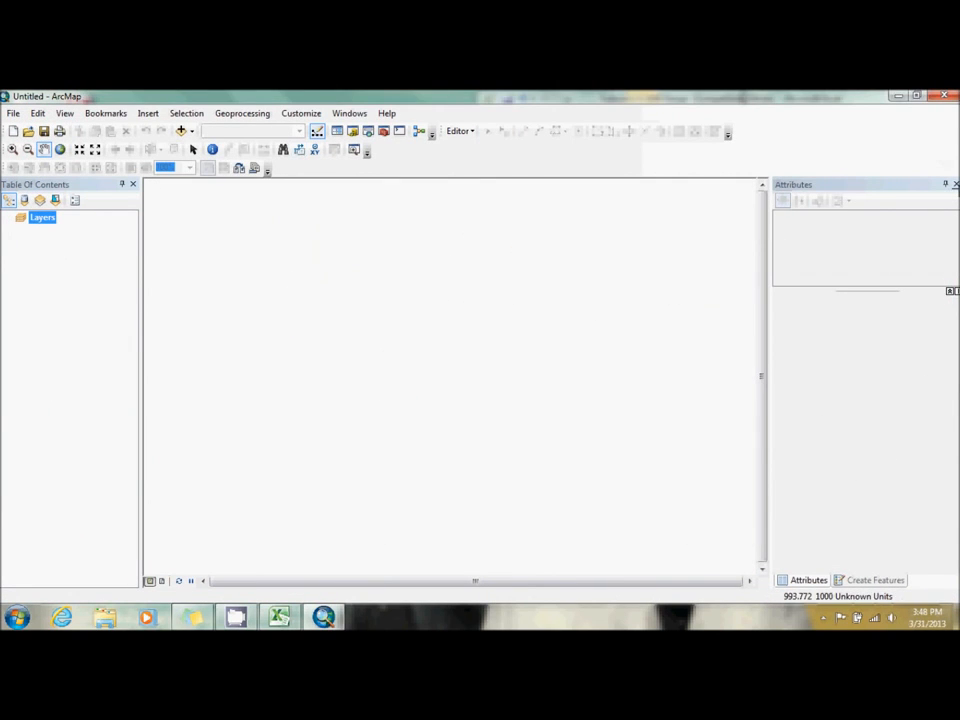
{"action": "left_click", "coordinate": [955, 185]}
{"action": "left_click", "coordinate": [955, 185]}
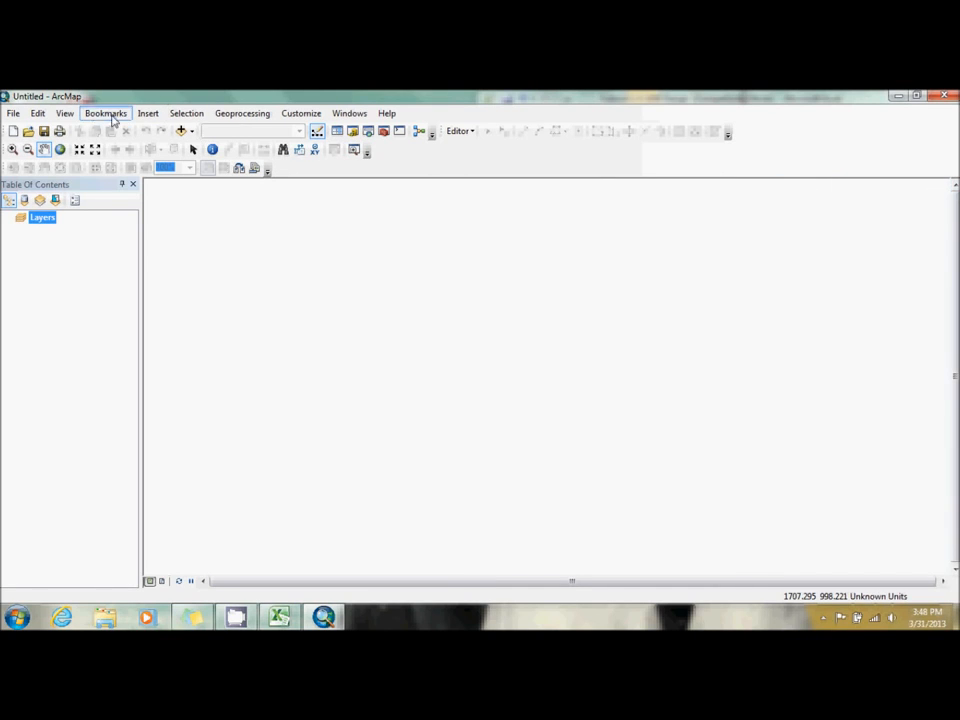
- Open the Tutorial 2-1 map document and add the PropertyData feature dataset from Completed.gdb in the MyAnswers folder
{"action": "left_click", "coordinate": [28, 131]}
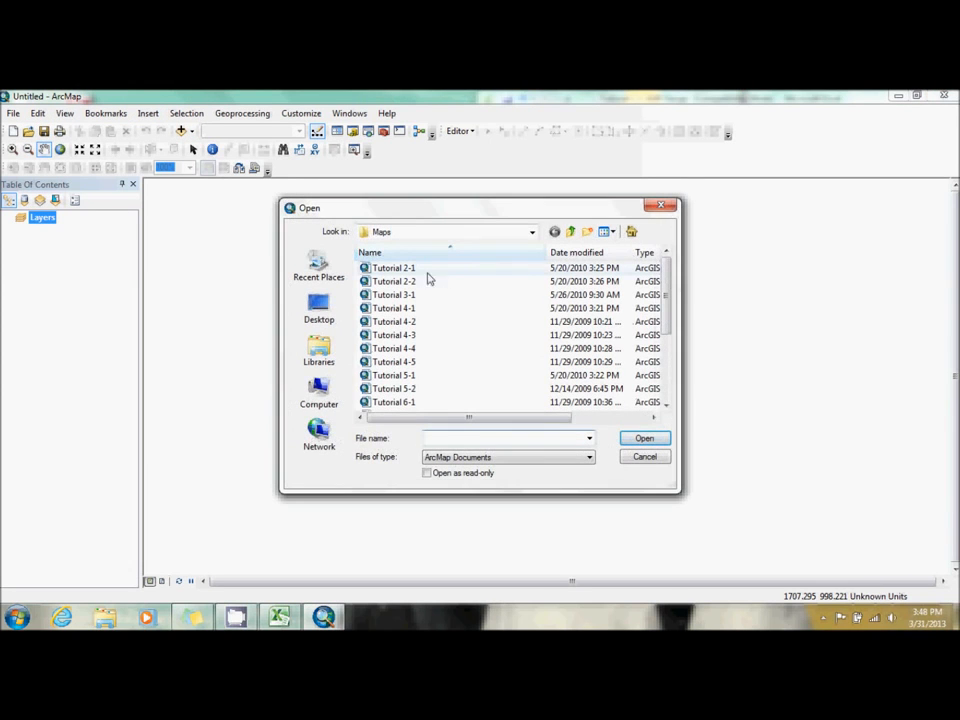
{"action": "double_click", "coordinate": [418, 273]}
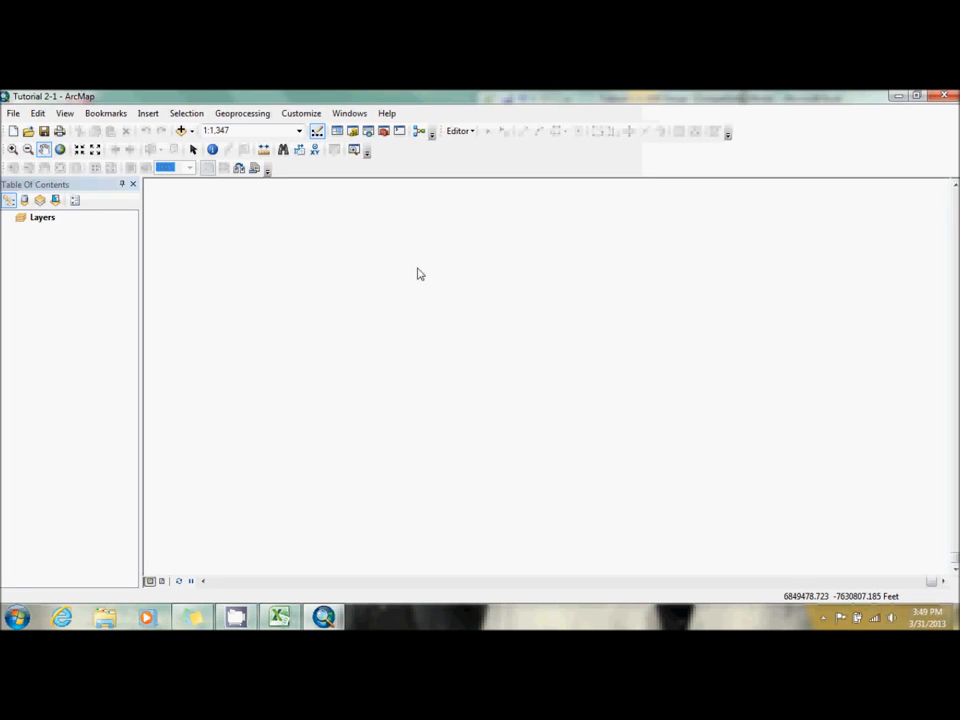
{"action": "left_click", "coordinate": [181, 131]}
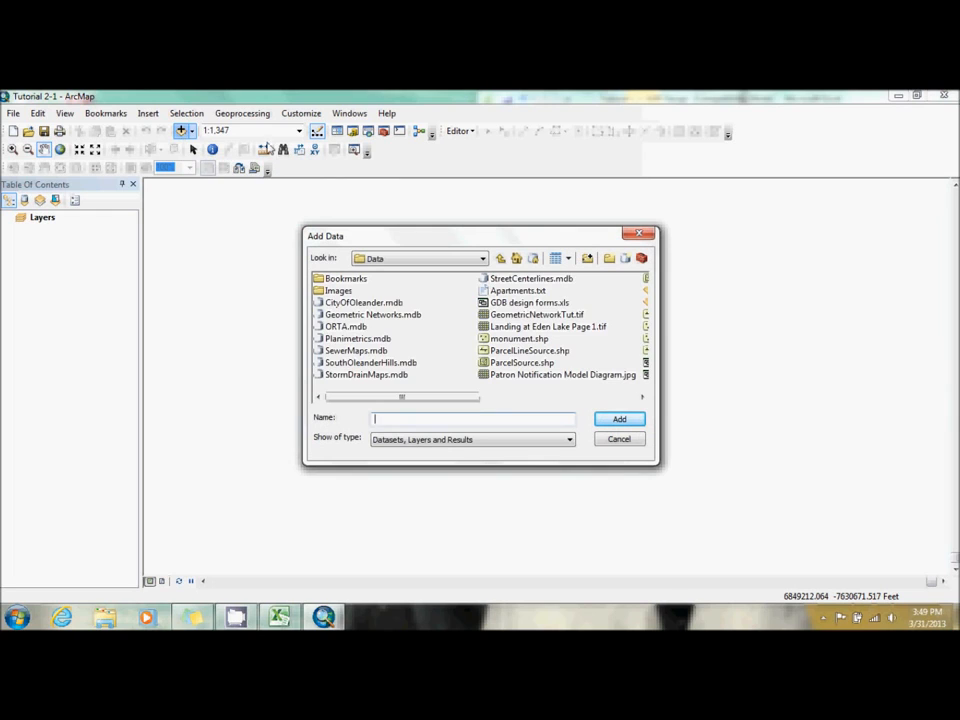
{"action": "left_click", "coordinate": [481, 259]}
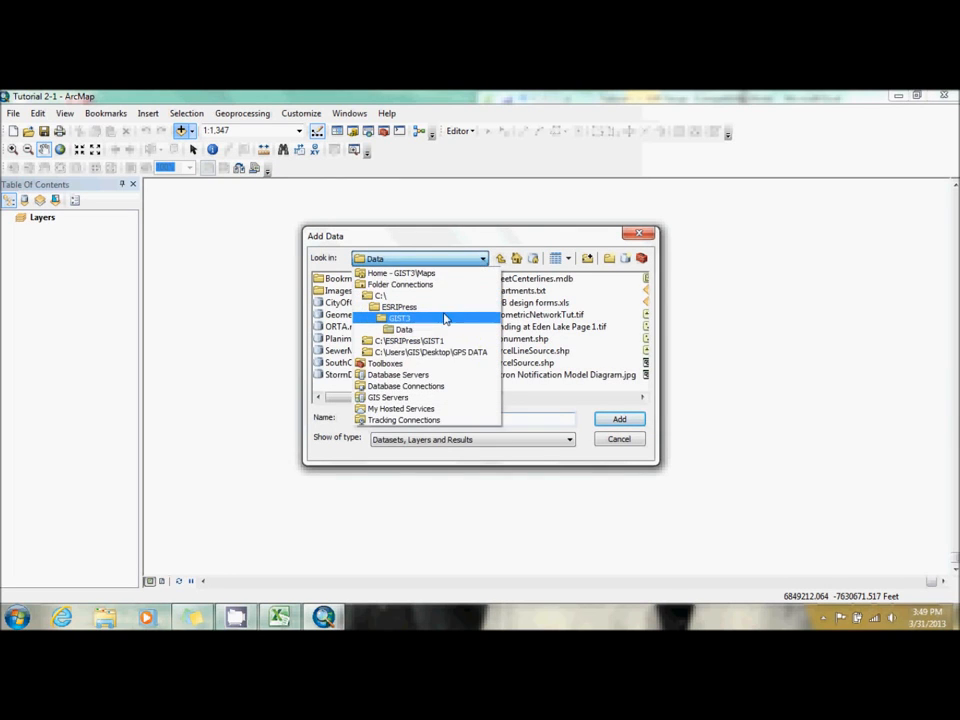
{"action": "left_click", "coordinate": [391, 316]}
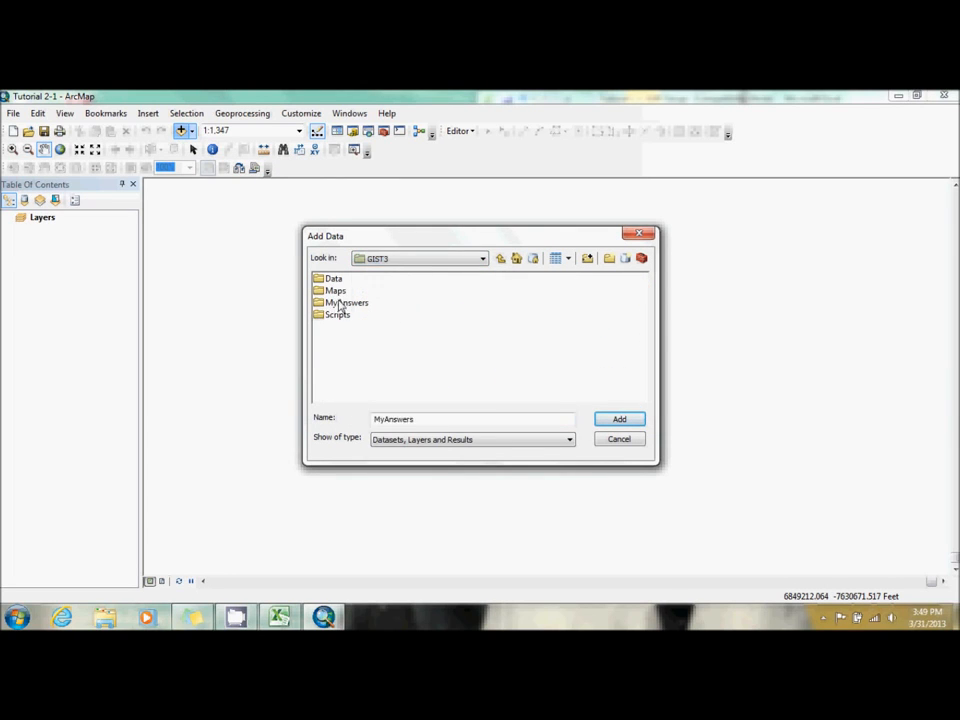
{"action": "double_click", "coordinate": [342, 303]}
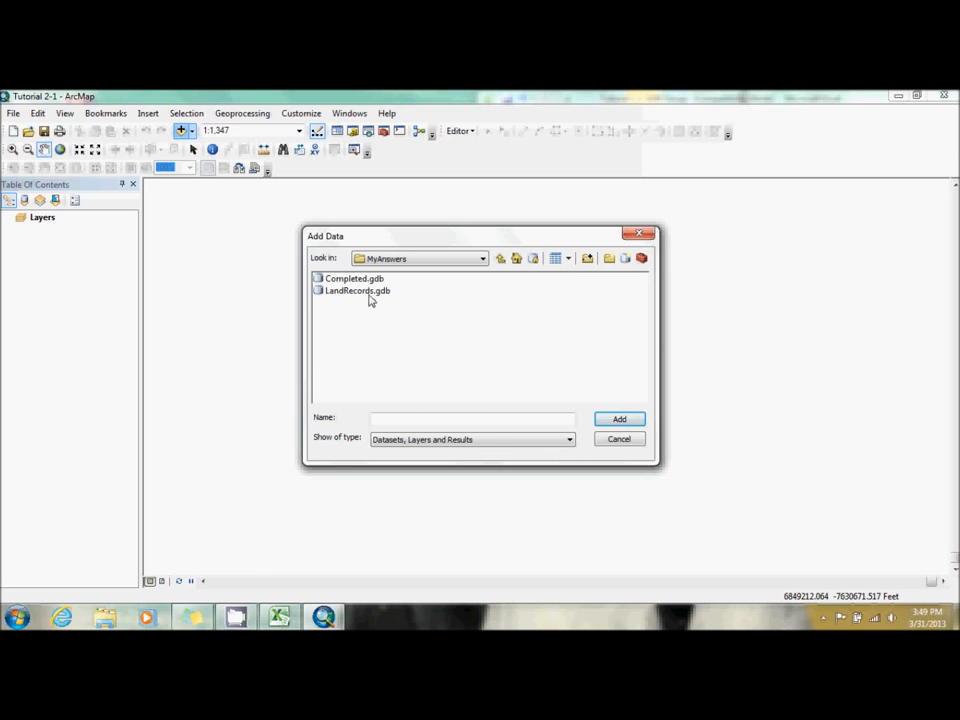
{"action": "double_click", "coordinate": [357, 292]}
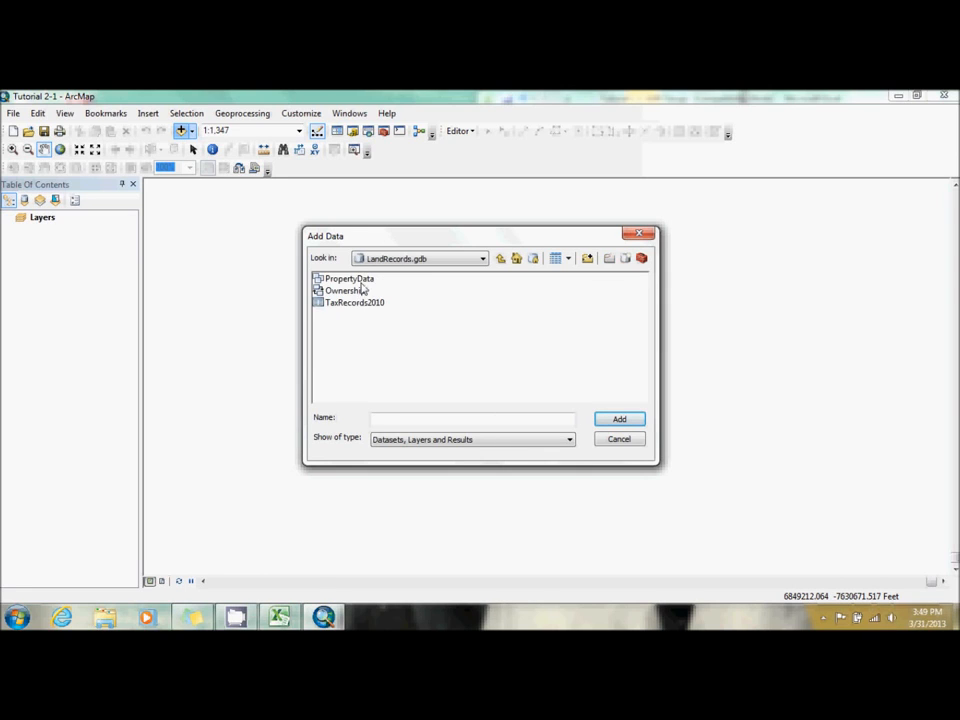
{"action": "left_click", "coordinate": [500, 259]}
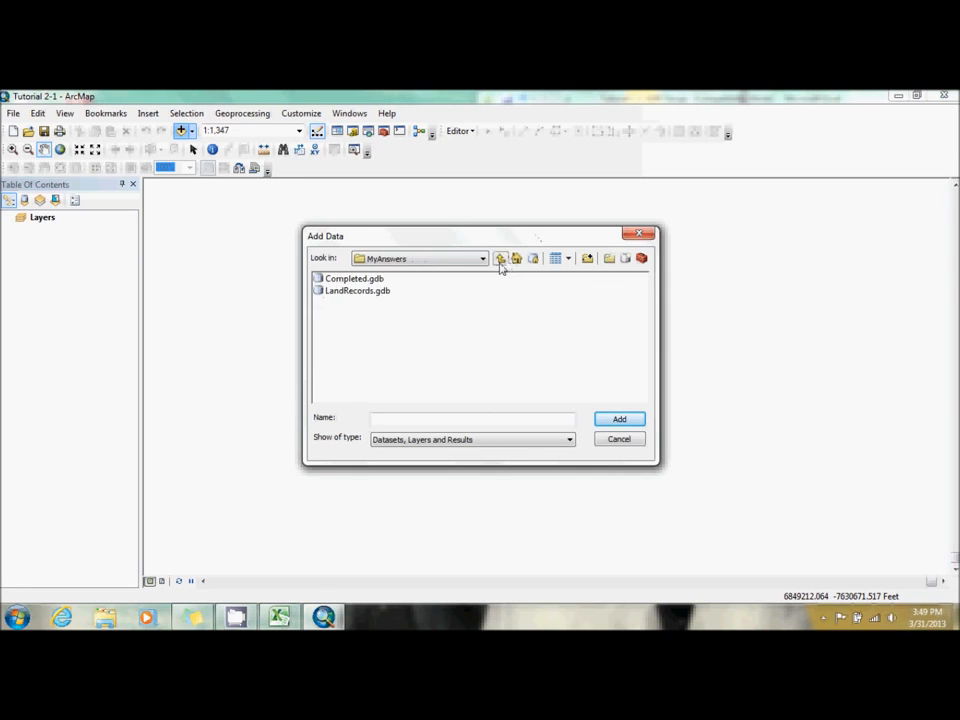
{"action": "double_click", "coordinate": [362, 282]}
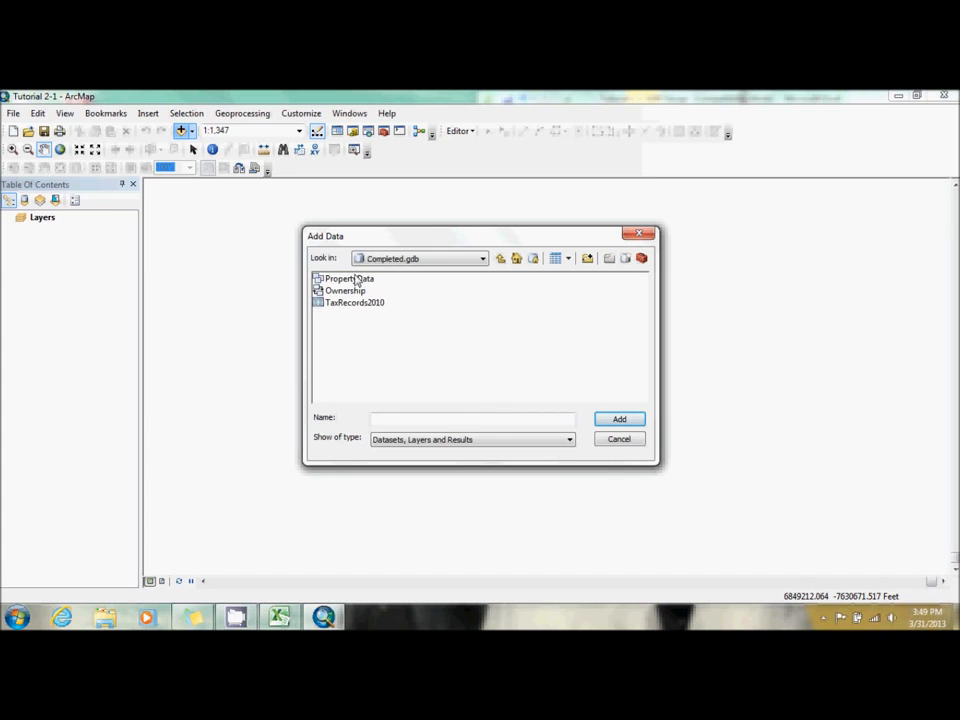
{"action": "left_click", "coordinate": [352, 280]}
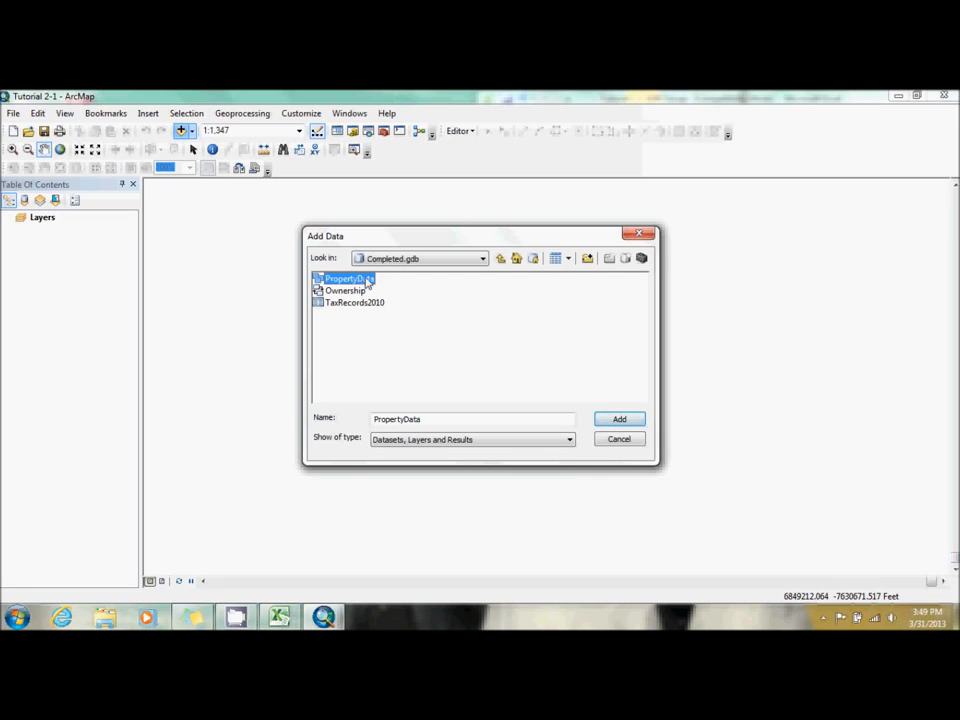
{"action": "left_click", "coordinate": [621, 421]}
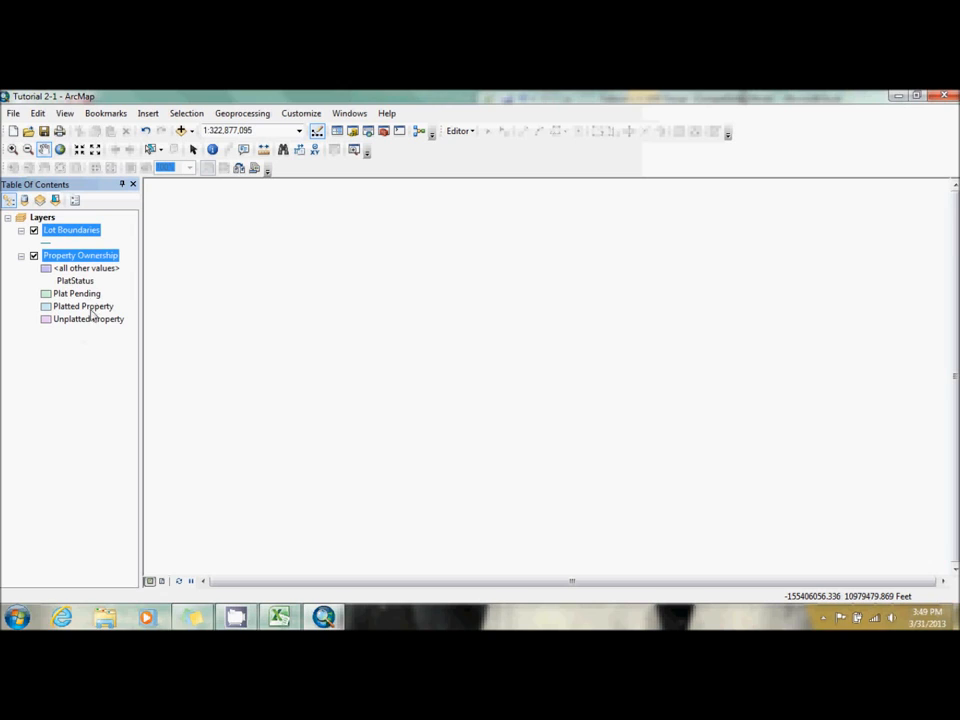
- Start an edit session on the property layers and display the Create Features templates
{"action": "left_click", "coordinate": [88, 308]}
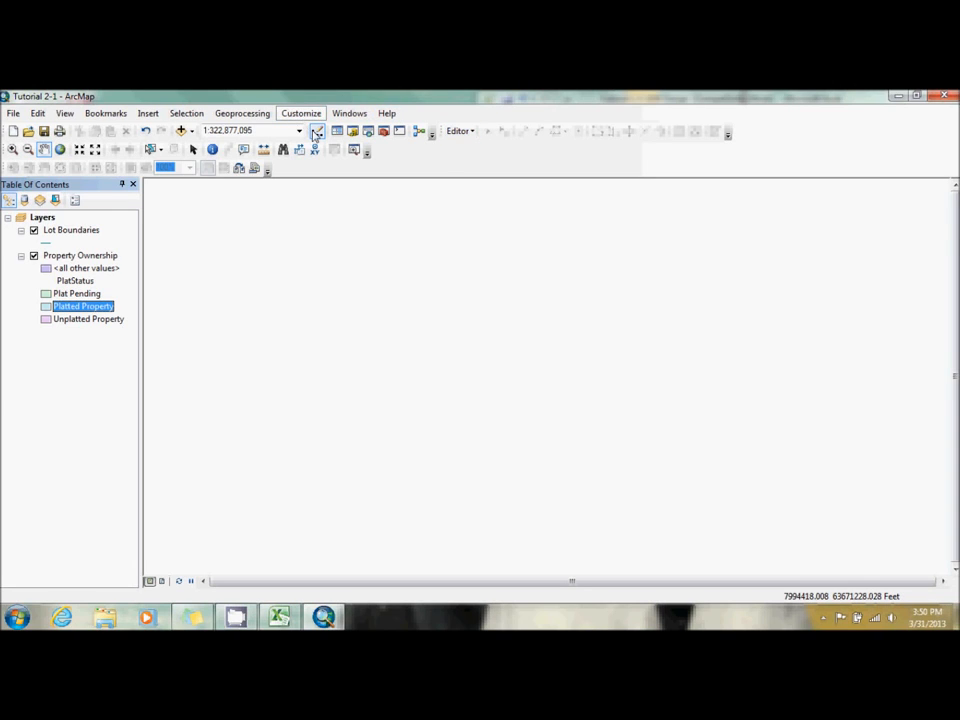
{"action": "left_click", "coordinate": [301, 113]}
{"action": "mouse_move", "coordinate": [317, 129]}
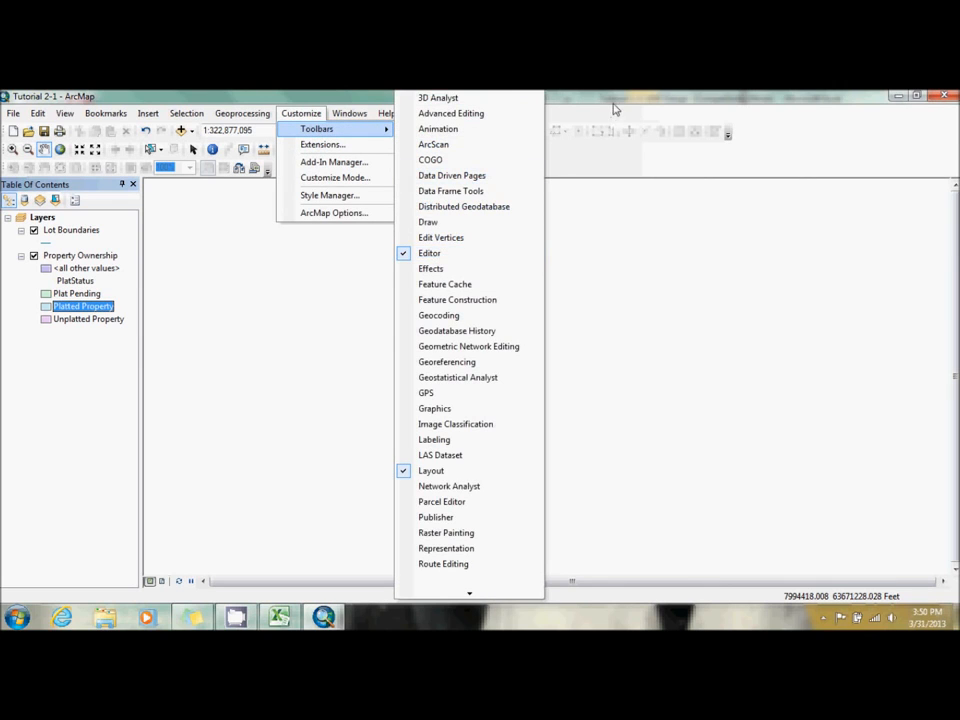
{"action": "left_click", "coordinate": [613, 104]}
{"action": "left_click", "coordinate": [449, 136]}
{"action": "left_click", "coordinate": [455, 147]}
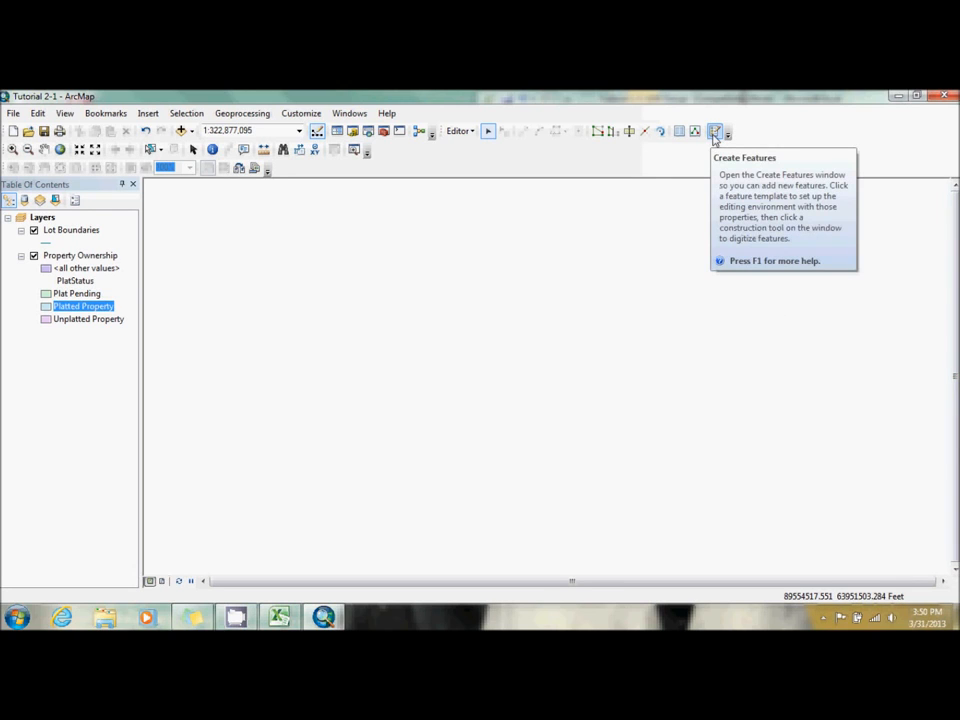
{"action": "left_click", "coordinate": [715, 133]}
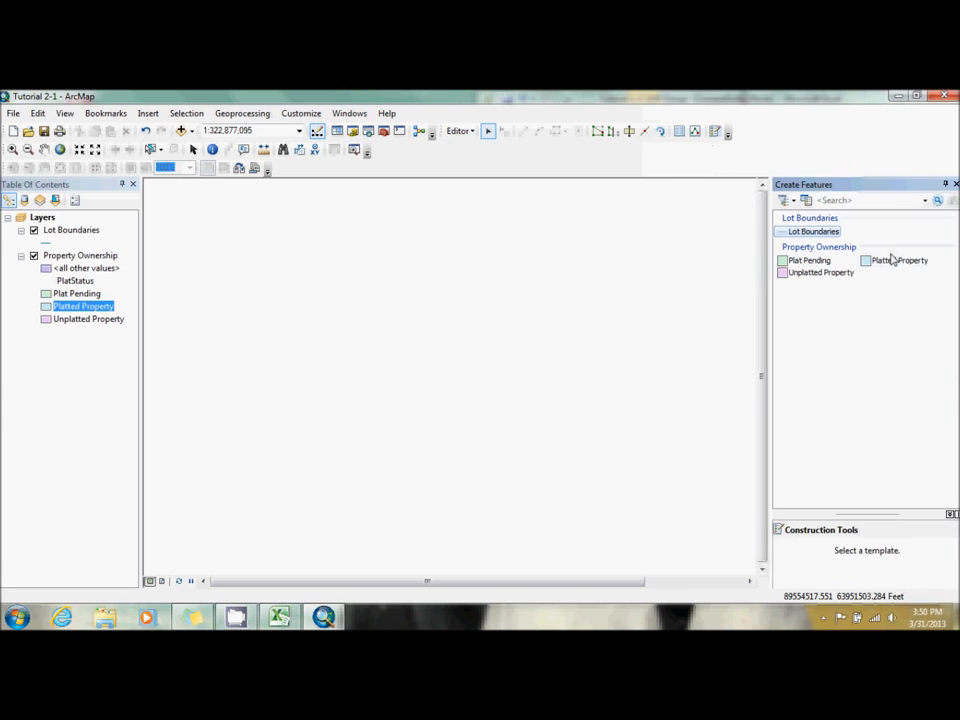
- Draw a four-sided Platted Property parcel with a perimeter of about 103 million ft in the western part of the map
{"action": "left_click", "coordinate": [894, 262]}
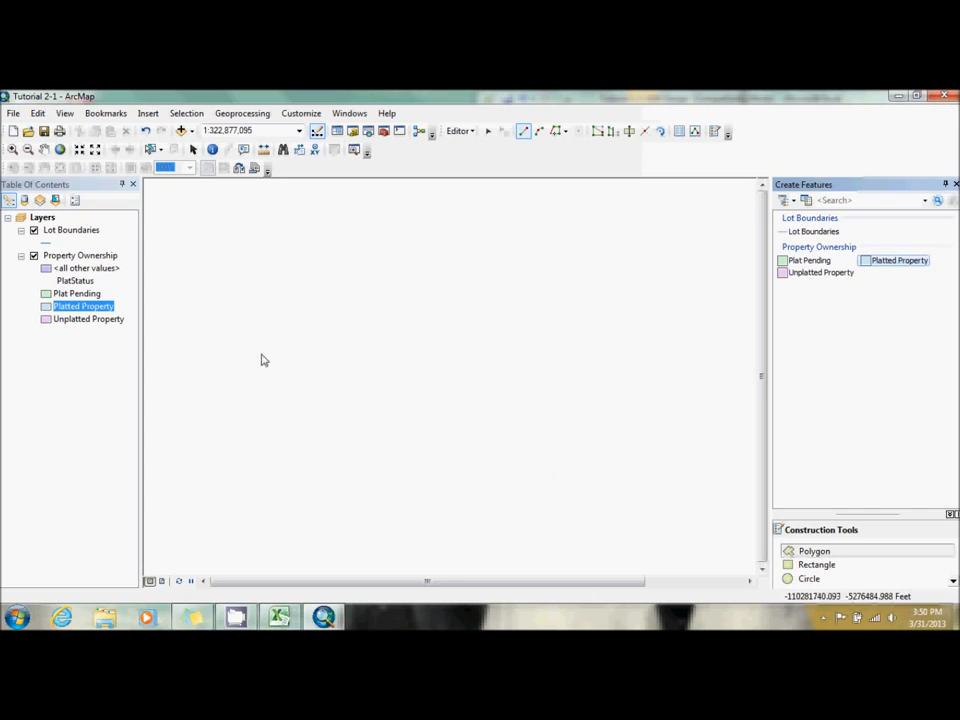
{"action": "left_click", "coordinate": [243, 351]}
{"action": "left_click", "coordinate": [243, 296]}
{"action": "left_click", "coordinate": [318, 296]}
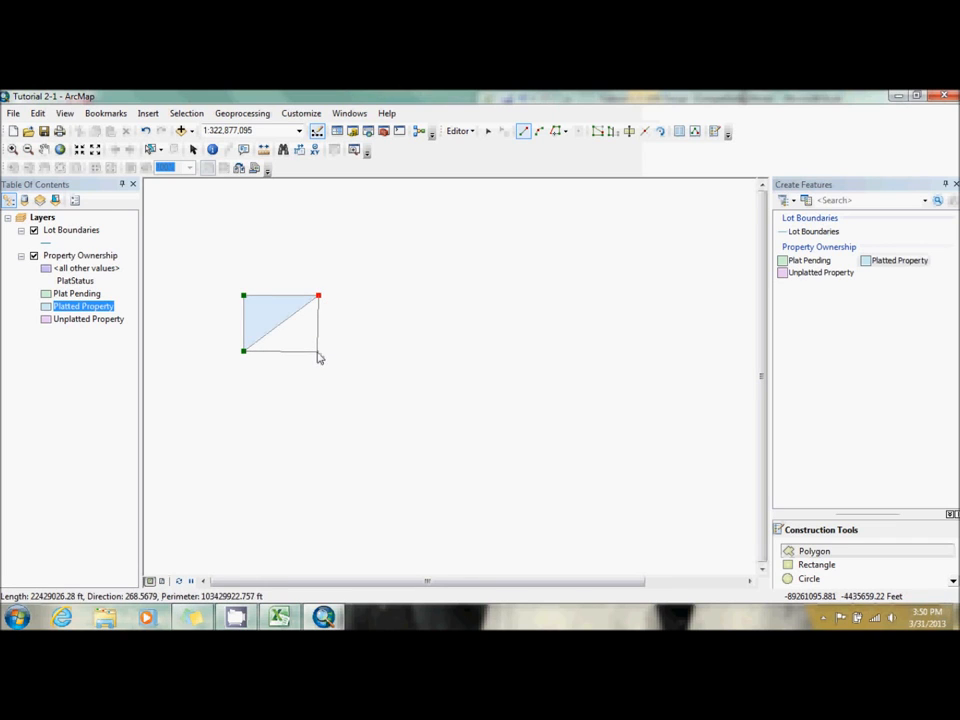
{"action": "left_click", "coordinate": [318, 351]}
{"action": "key", "text": "F2"}
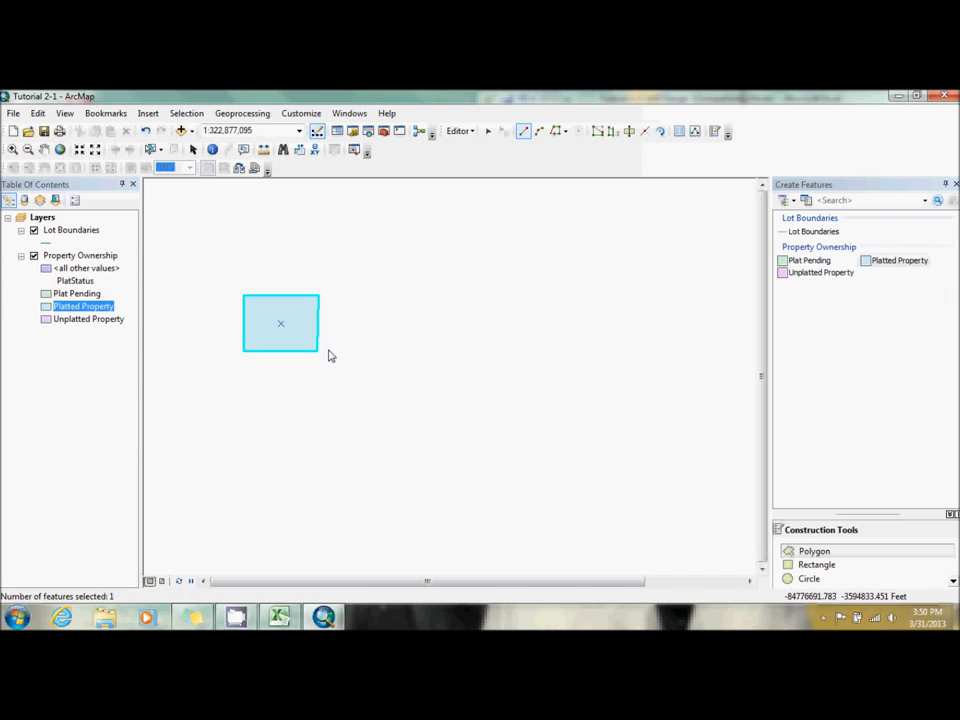
- Draw a second four-sided Platted Property parcel adjoining the first on its east side, snapped to the shared corners
{"action": "left_click", "coordinate": [318, 297]}
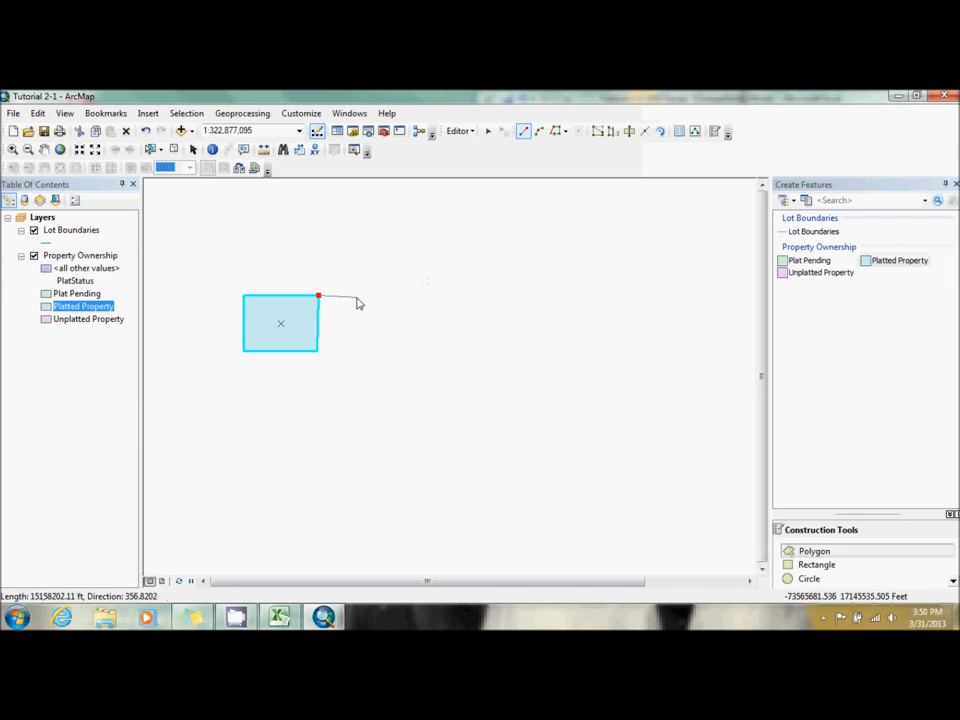
{"action": "left_click", "coordinate": [383, 297]}
{"action": "left_click", "coordinate": [382, 353]}
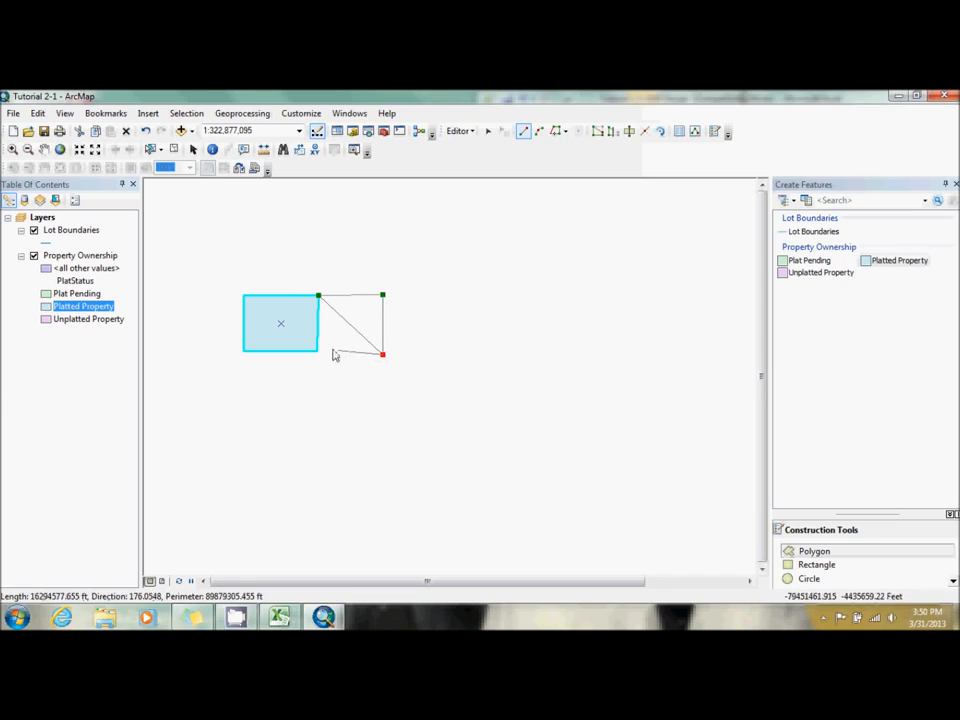
{"action": "double_click", "coordinate": [318, 352]}
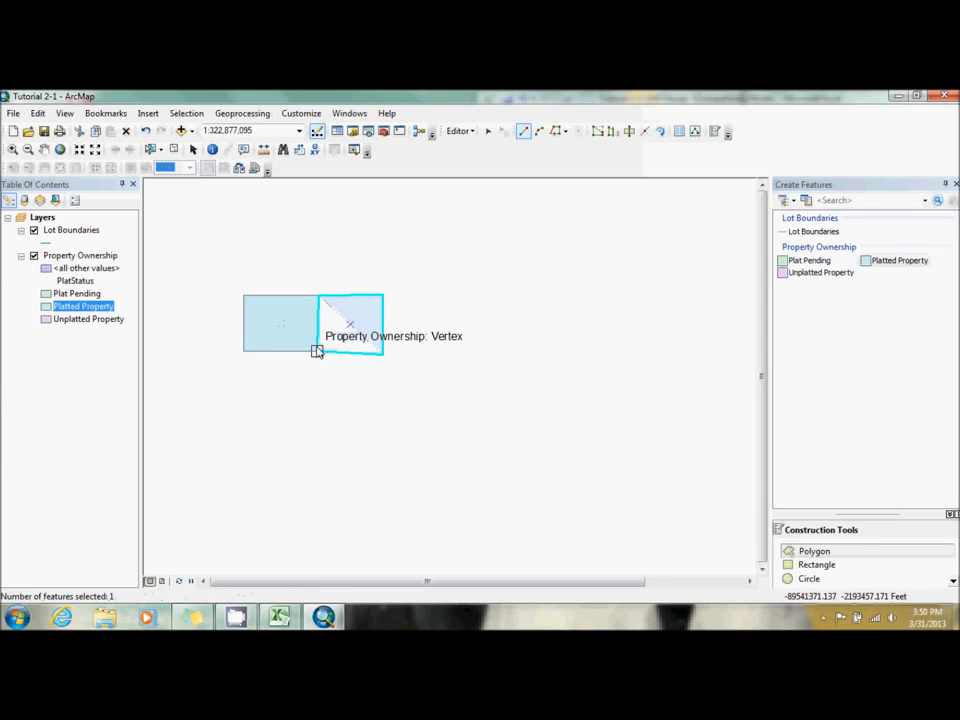
- Draw a wide Platted Property parcel with a perimeter of about 151 million ft along the south edges of the two existing parcels
{"action": "left_click", "coordinate": [247, 358]}
{"action": "left_click", "coordinate": [245, 401]}
{"action": "left_click", "coordinate": [390, 403]}
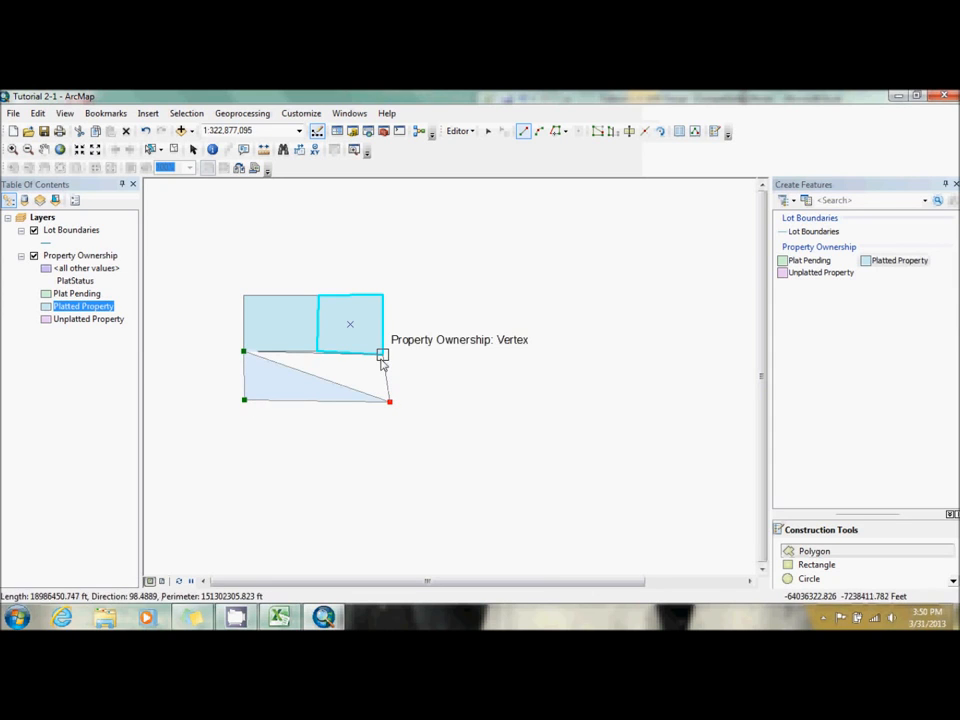
{"action": "left_click", "coordinate": [381, 355]}
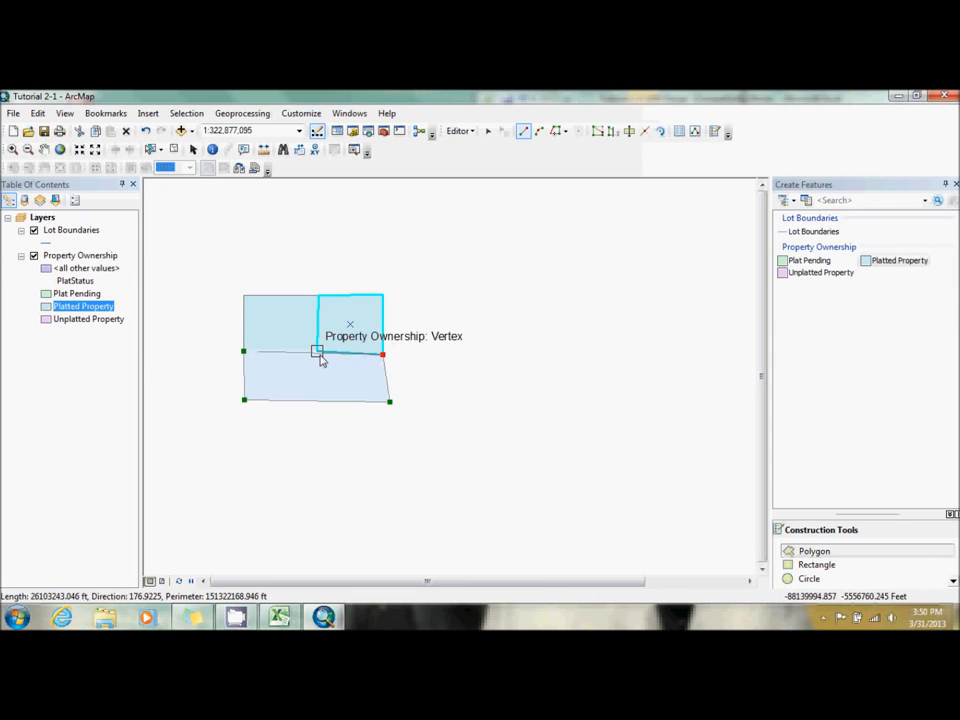
{"action": "left_click", "coordinate": [319, 356]}
{"action": "double_click", "coordinate": [244, 352]}
{"action": "left_click", "coordinate": [478, 375]}
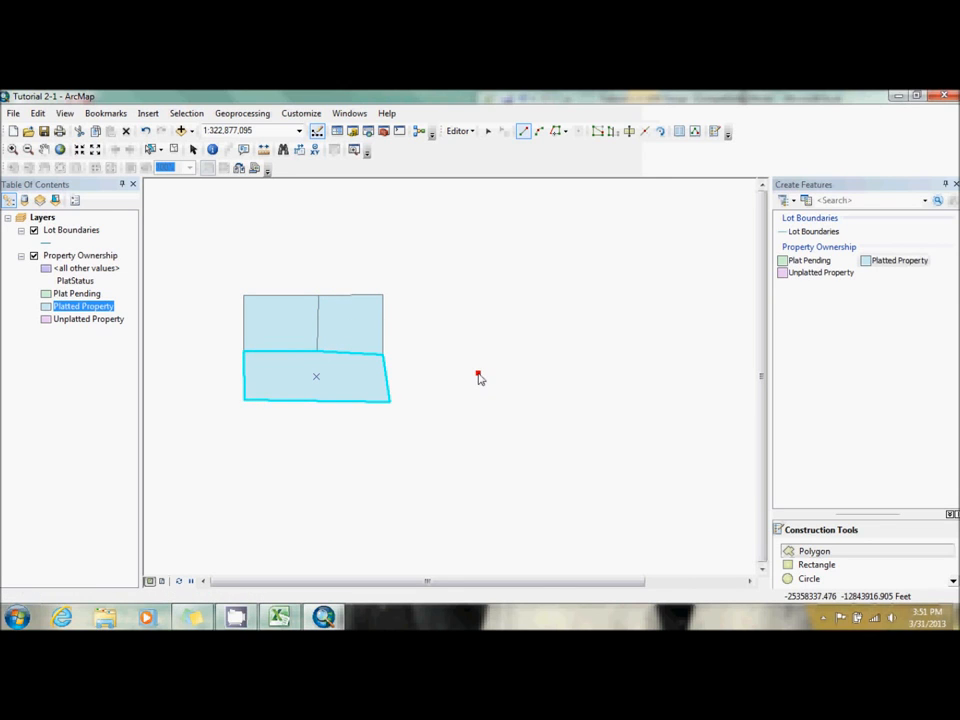
{"action": "left_click", "coordinate": [479, 401]}
{"action": "double_click", "coordinate": [548, 383]}
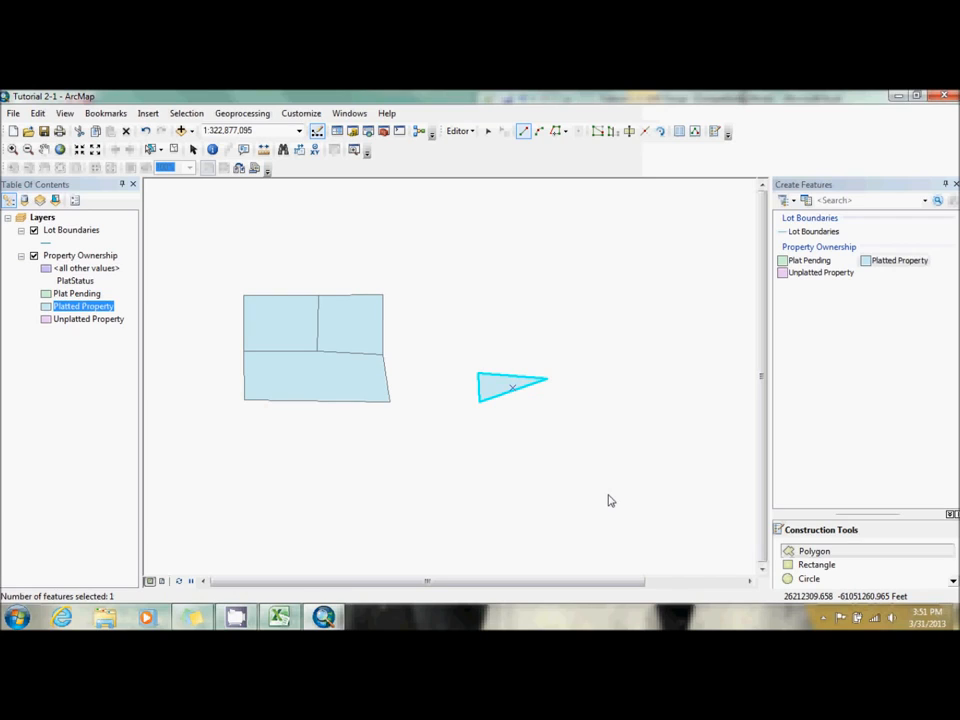
{"action": "key", "text": "Delete"}
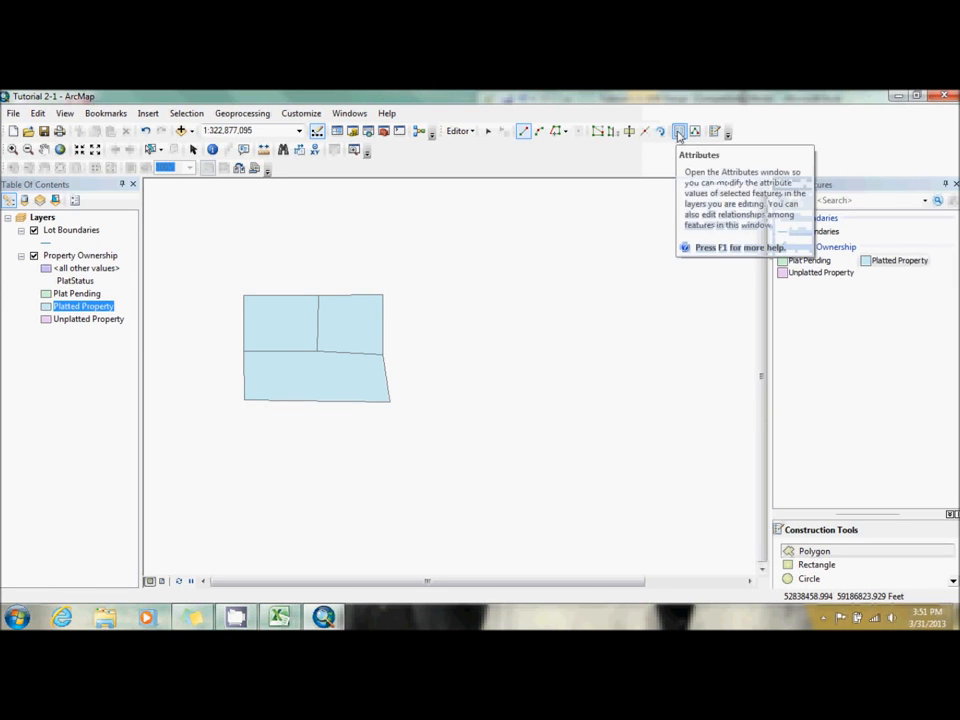
- Examine the attributes of each of the three parcels by selecting them one after another with the Edit tool
{"action": "left_click", "coordinate": [679, 134]}
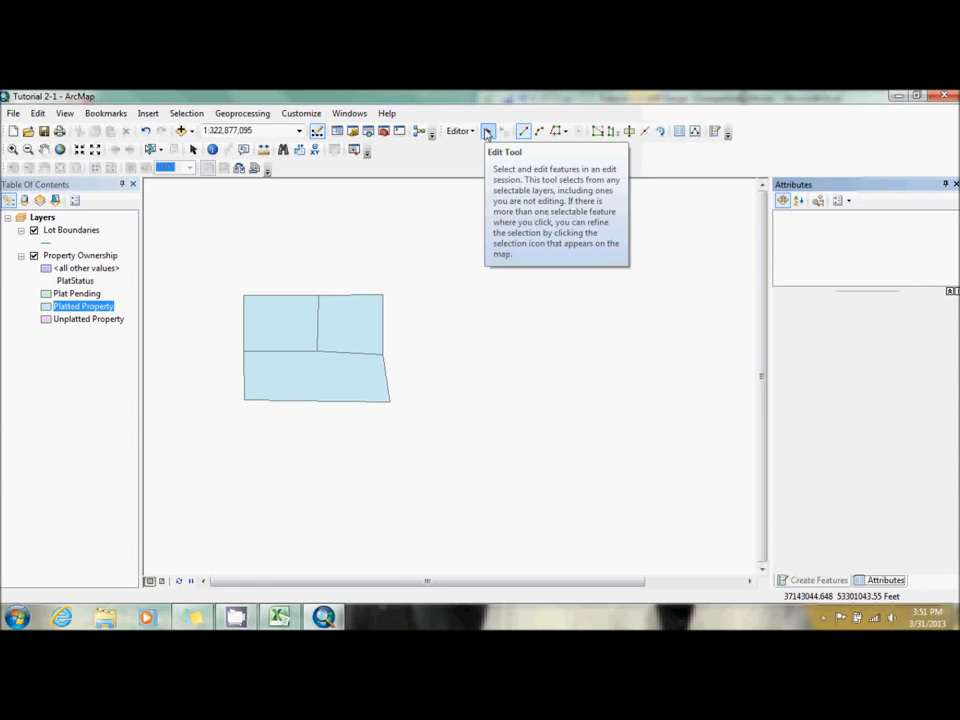
{"action": "left_click", "coordinate": [487, 133]}
{"action": "left_click", "coordinate": [277, 325]}
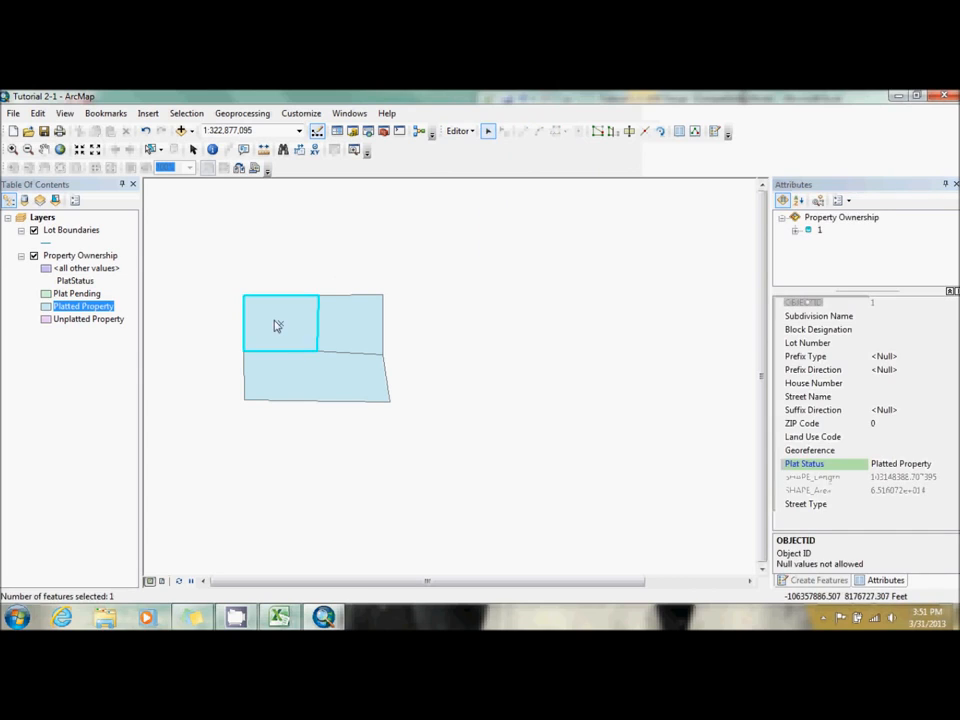
{"action": "left_click", "coordinate": [345, 332]}
{"action": "left_click", "coordinate": [344, 379]}
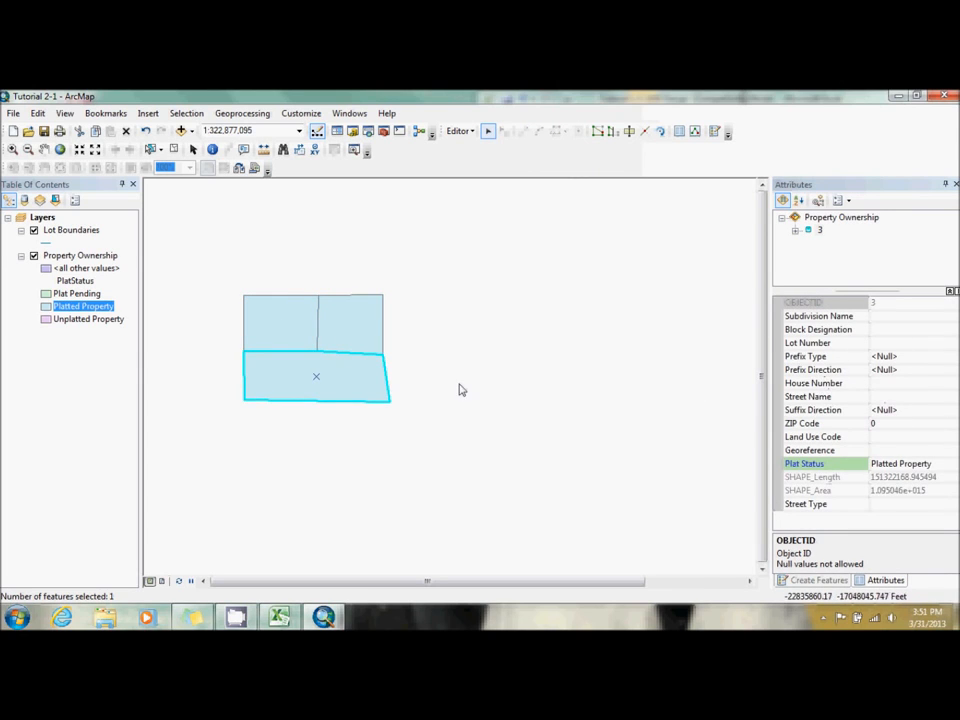
{"action": "left_click", "coordinate": [289, 316]}
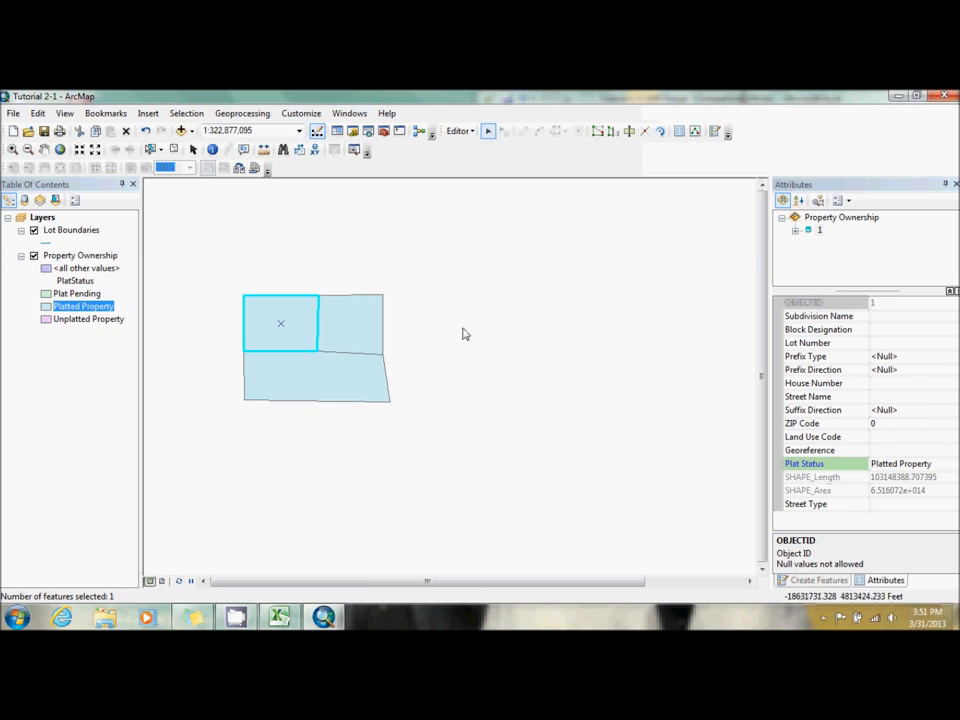
{"action": "left_click", "coordinate": [357, 336]}
{"action": "left_click", "coordinate": [311, 395]}
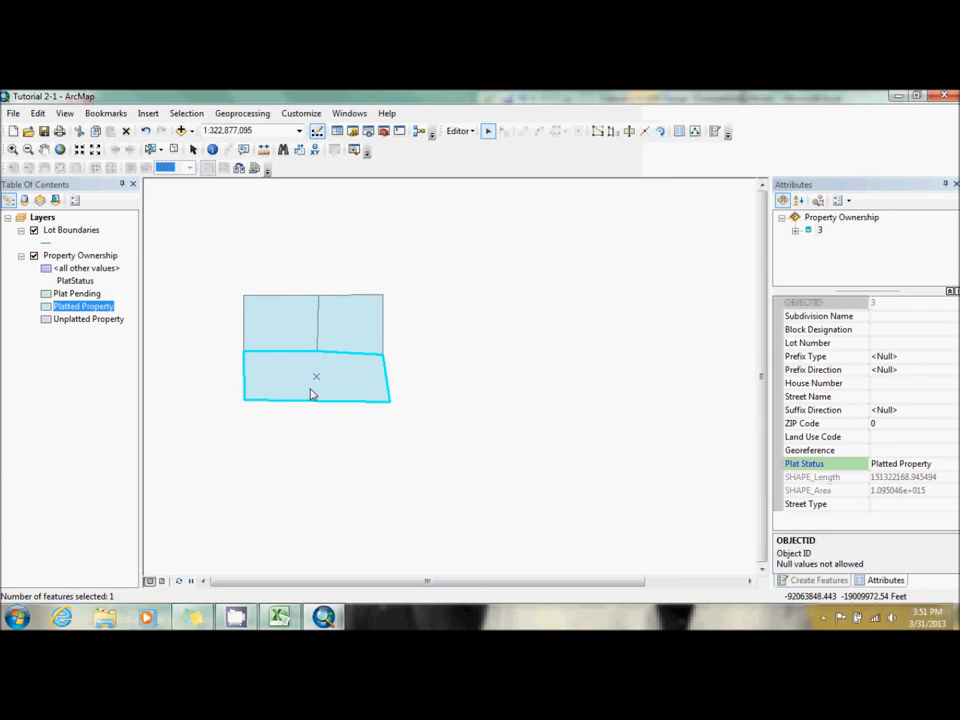
{"action": "left_click", "coordinate": [302, 341]}
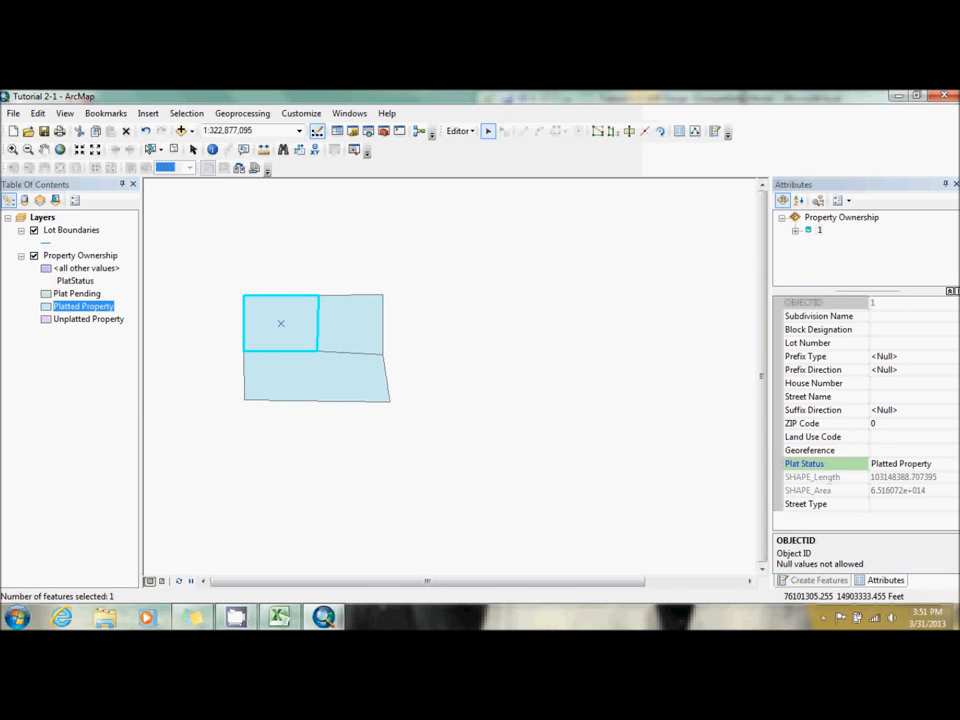
- Check the feature templates and examine the available Street Type and Land Use Code values for the northwest parcel
{"action": "left_click", "coordinate": [714, 131]}
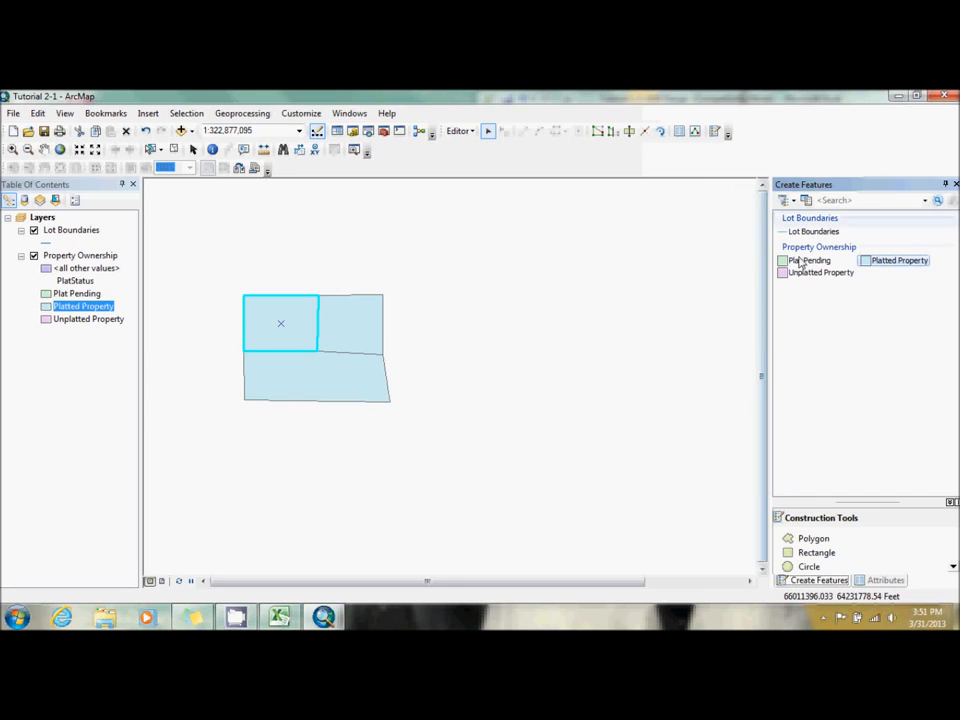
{"action": "left_click", "coordinate": [886, 580]}
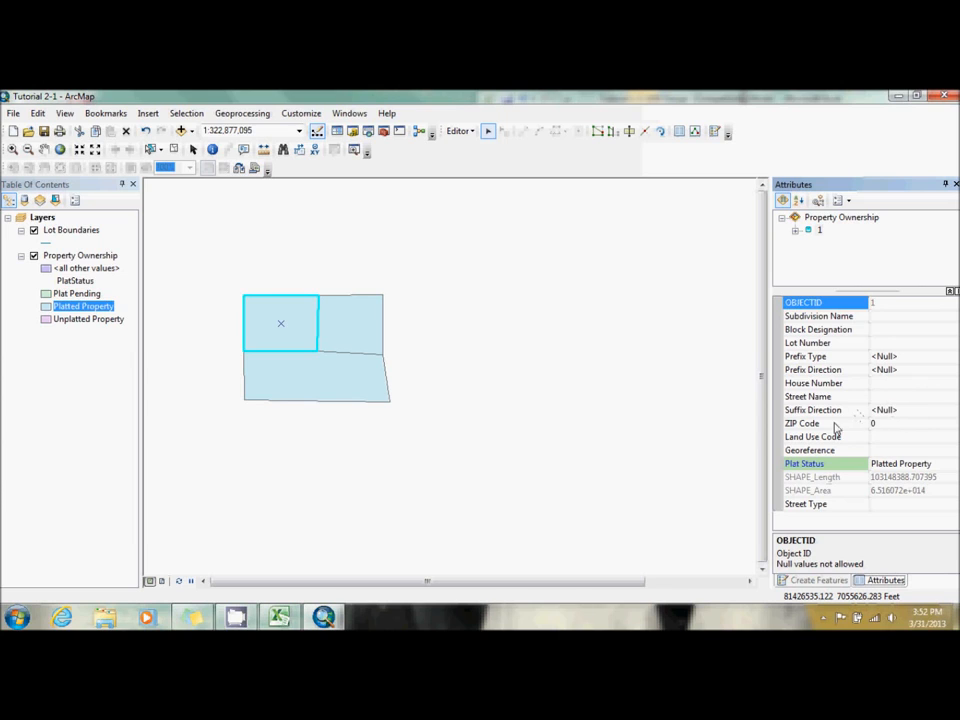
{"action": "left_click", "coordinate": [925, 508]}
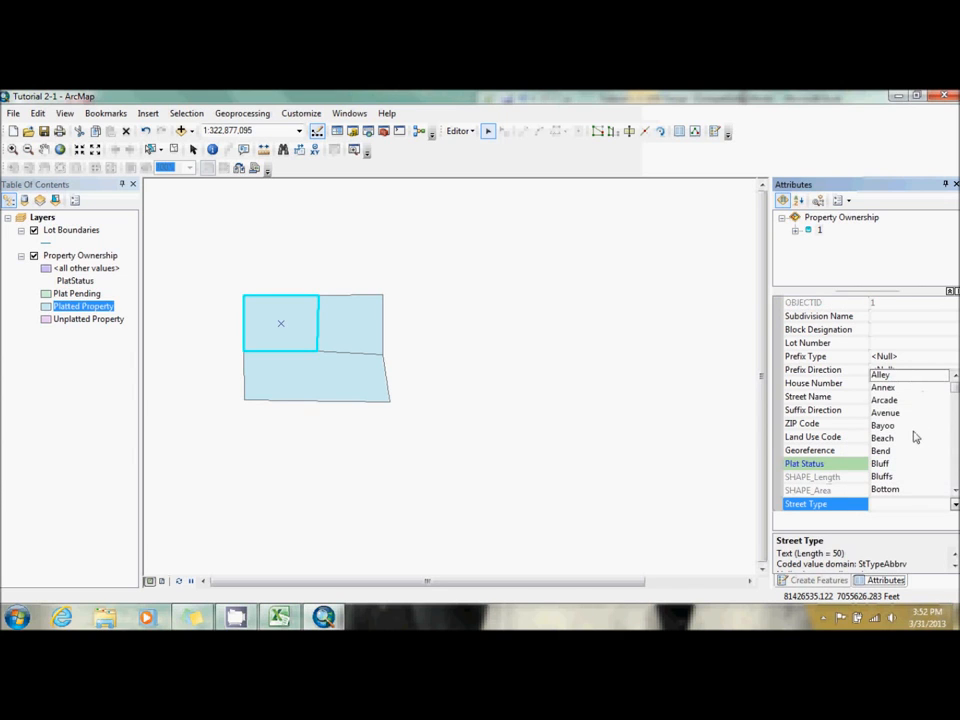
{"action": "left_click", "coordinate": [917, 508]}
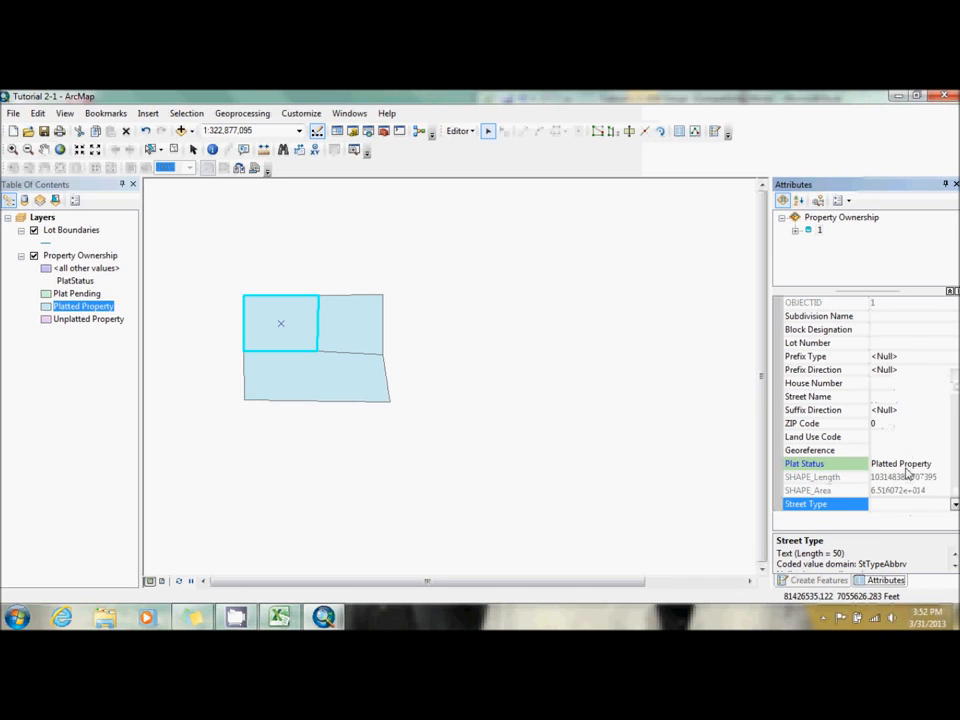
{"action": "left_click", "coordinate": [886, 438]}
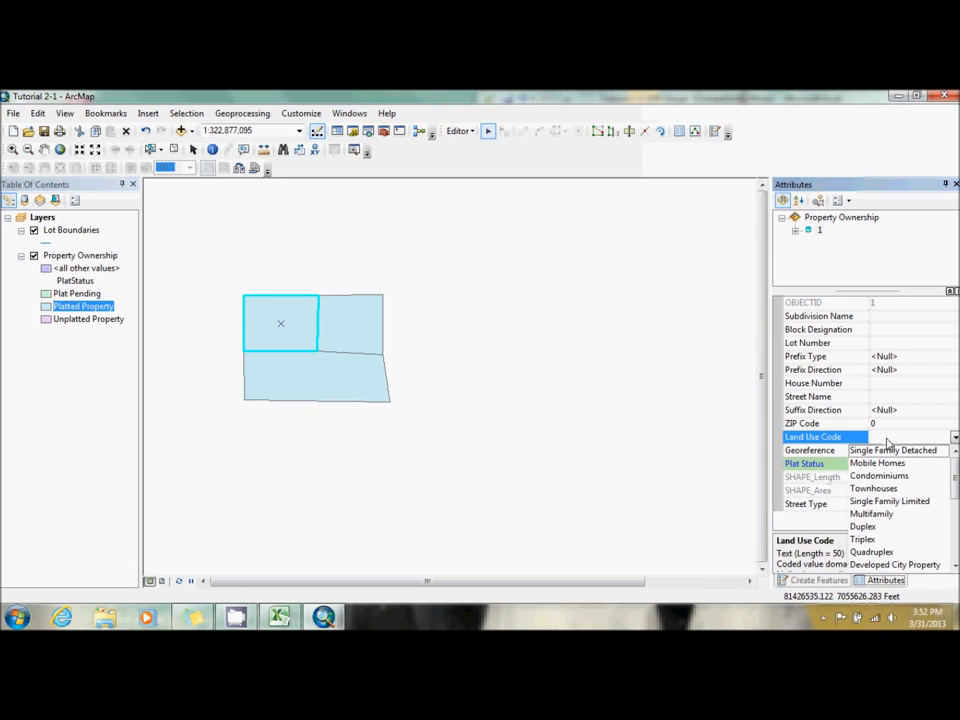